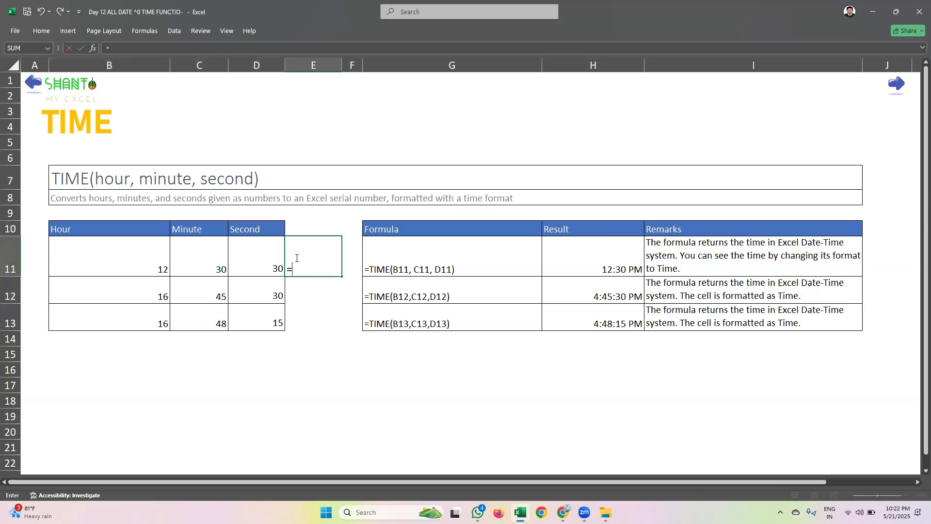
Complete the formula in E11 as =TIME(B11,C11,D11), combining the first row's hour, minute and second.
text(TIME)
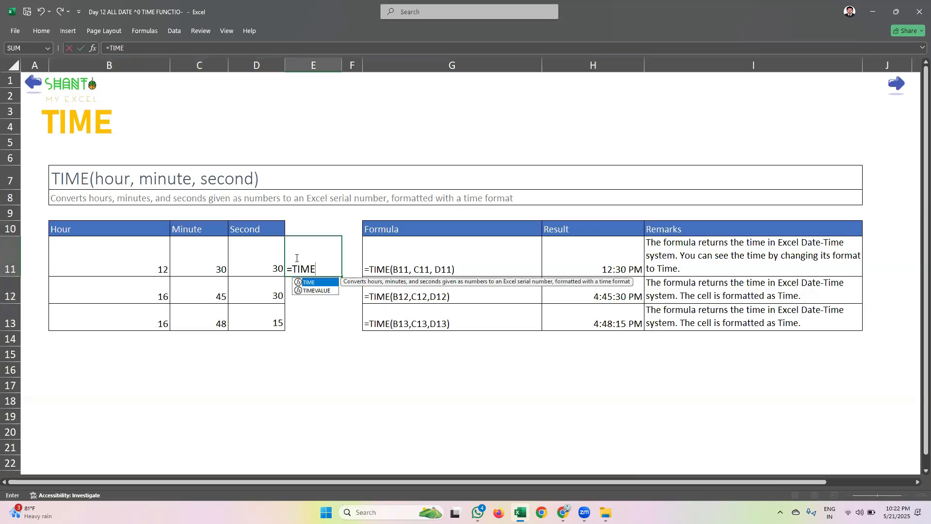
text(()
click(162, 267)
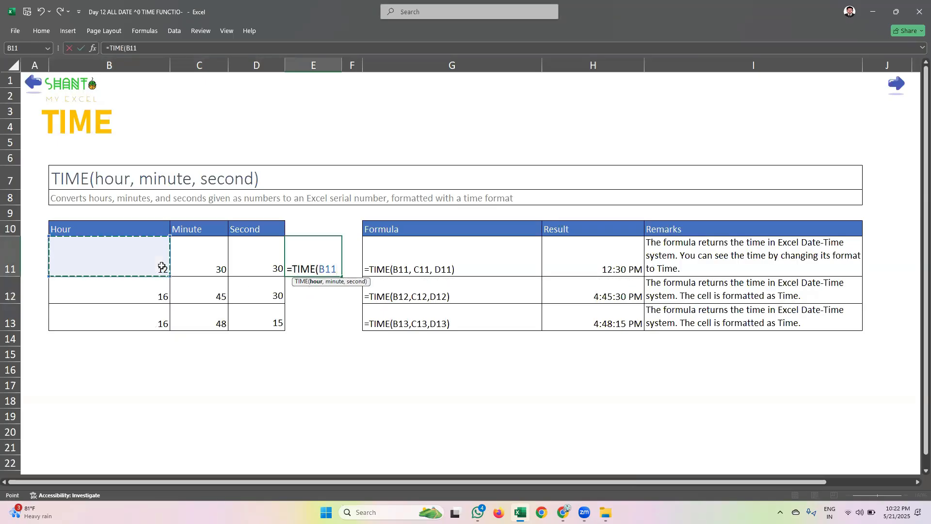
text(,)
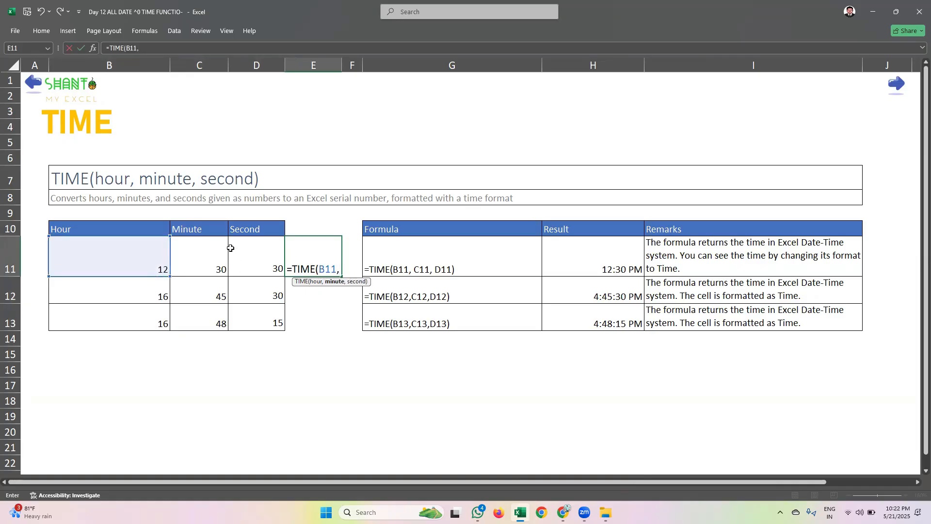
click(213, 253)
text(,)
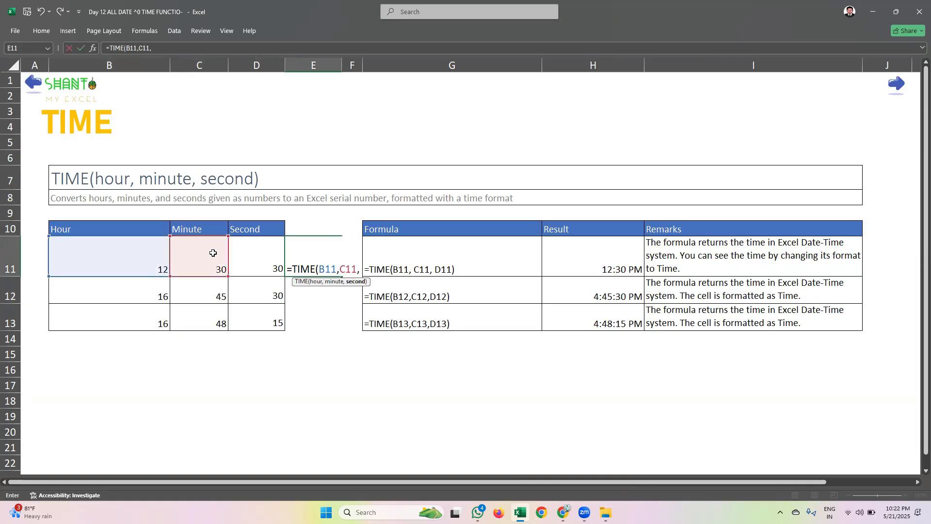
click(263, 260)
key(Return)
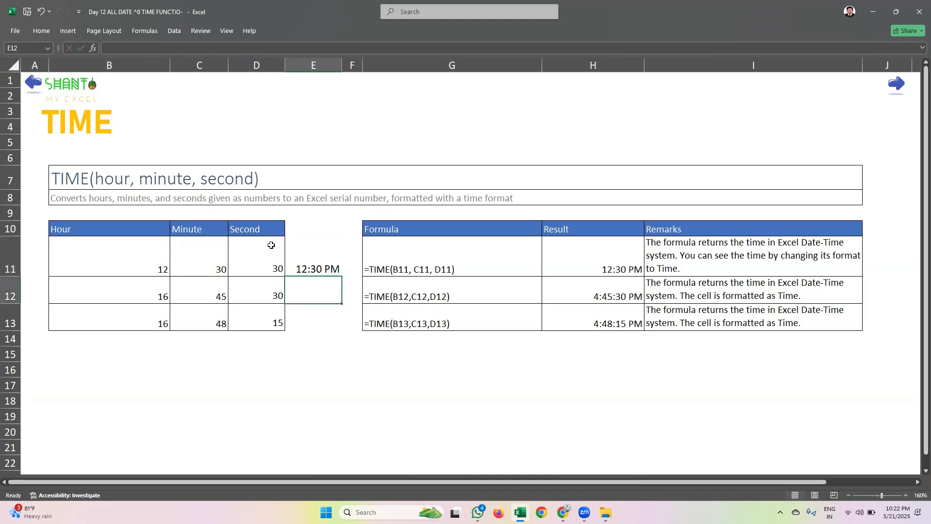
click(167, 262)
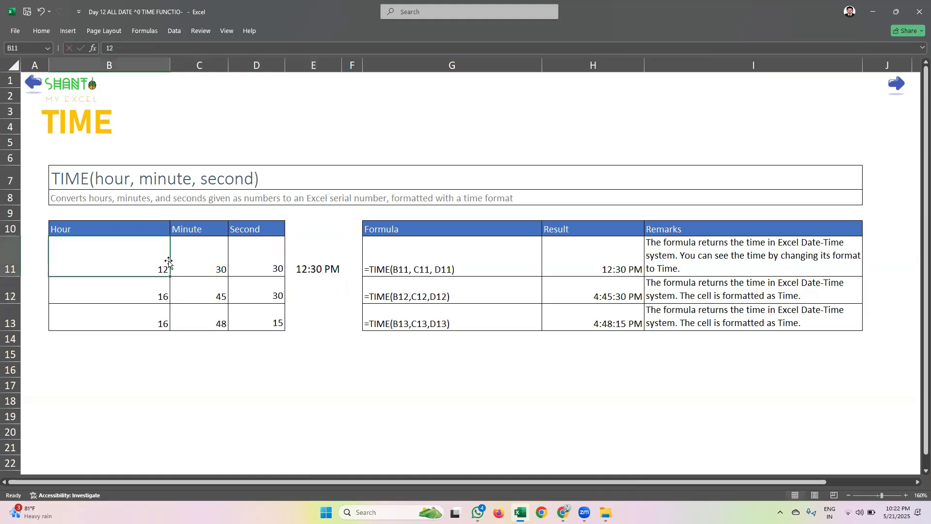
click(221, 266)
click(315, 266)
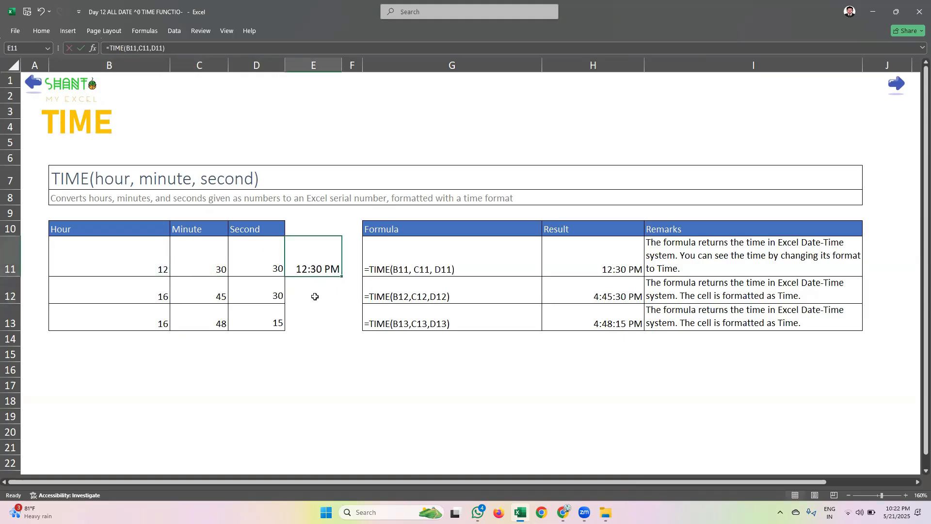
click(197, 262)
click(287, 270)
click(266, 269)
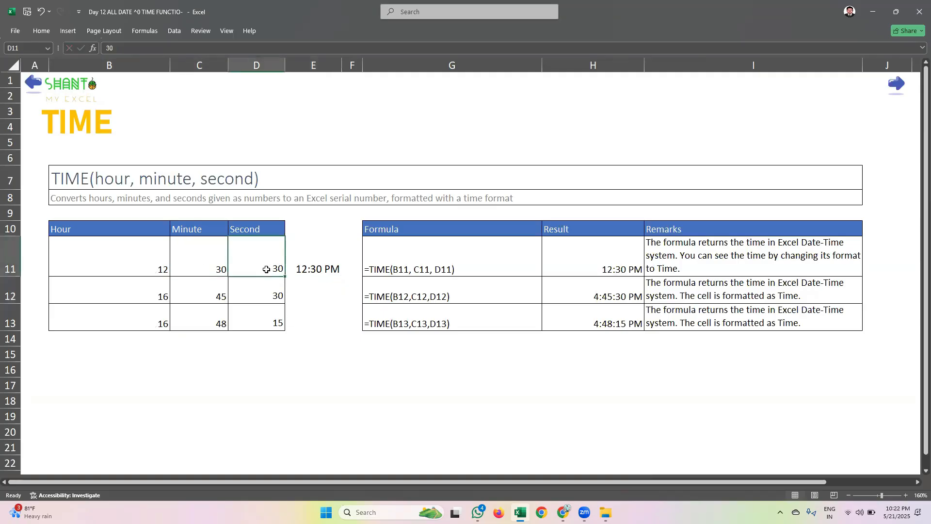
Enter =TIME(B12,C12,D12) in E12 to build a time from the second row's hour, minute and second.
click(294, 291)
text(=)
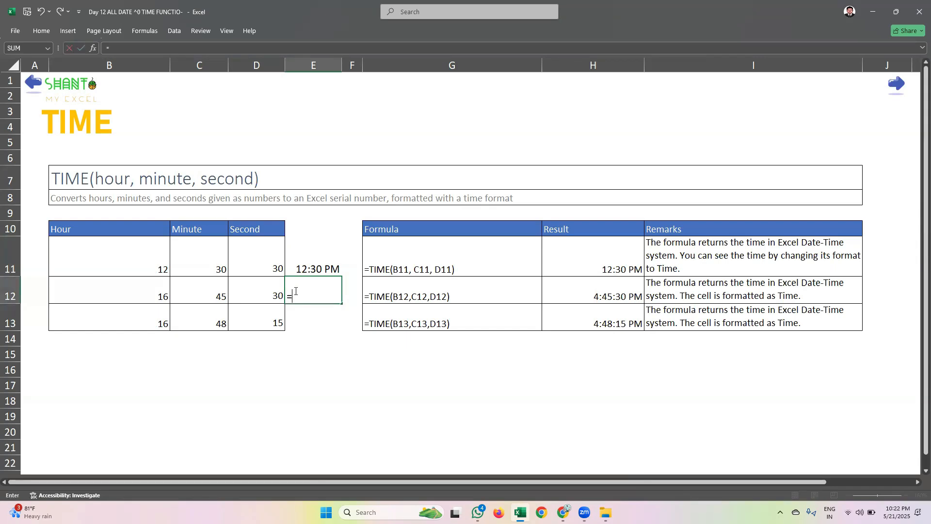
text(TIME()
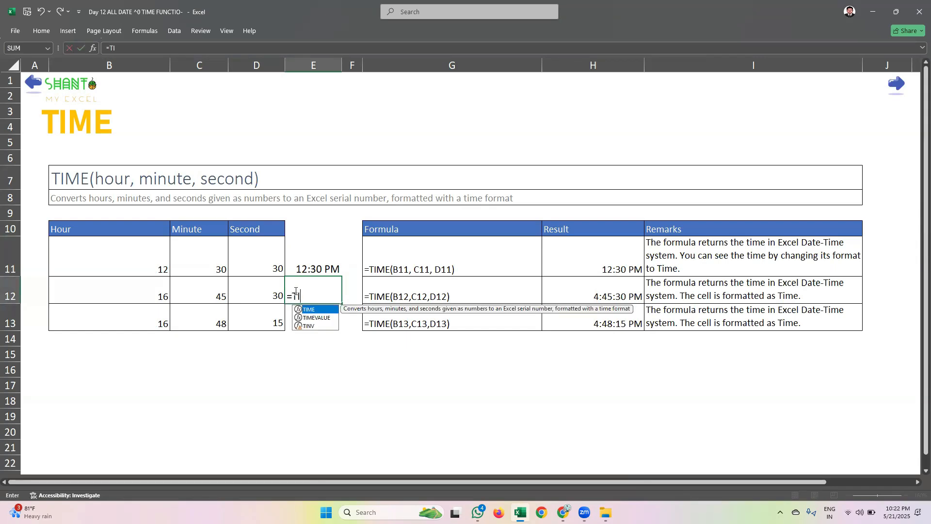
click(165, 291)
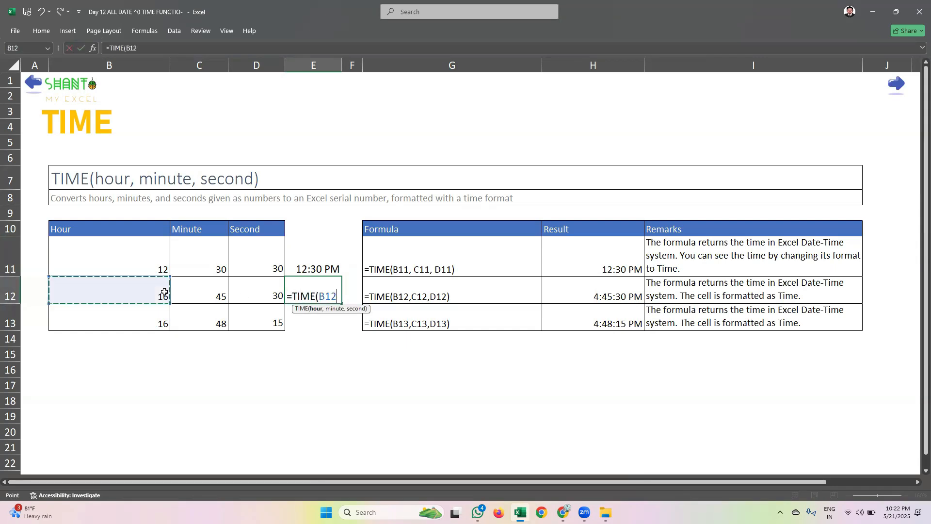
text(,)
click(200, 284)
text(,)
click(270, 297)
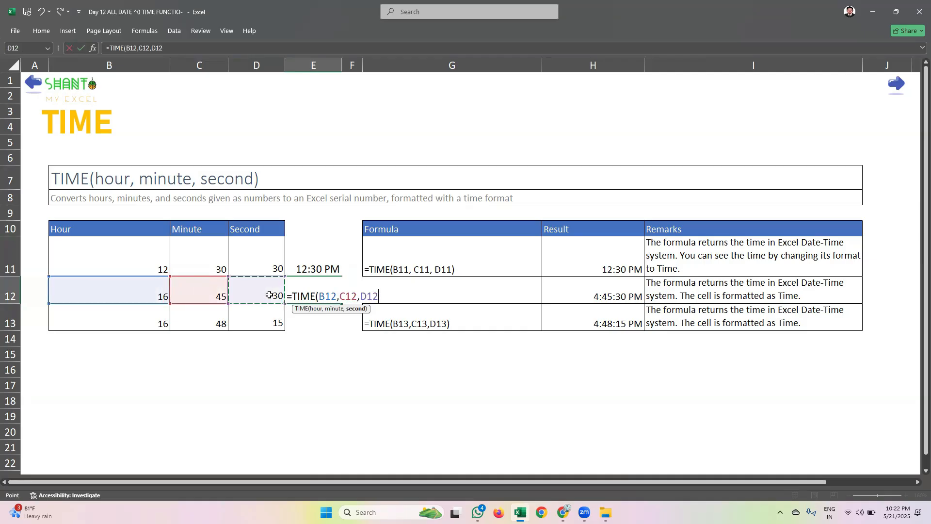
key(Return)
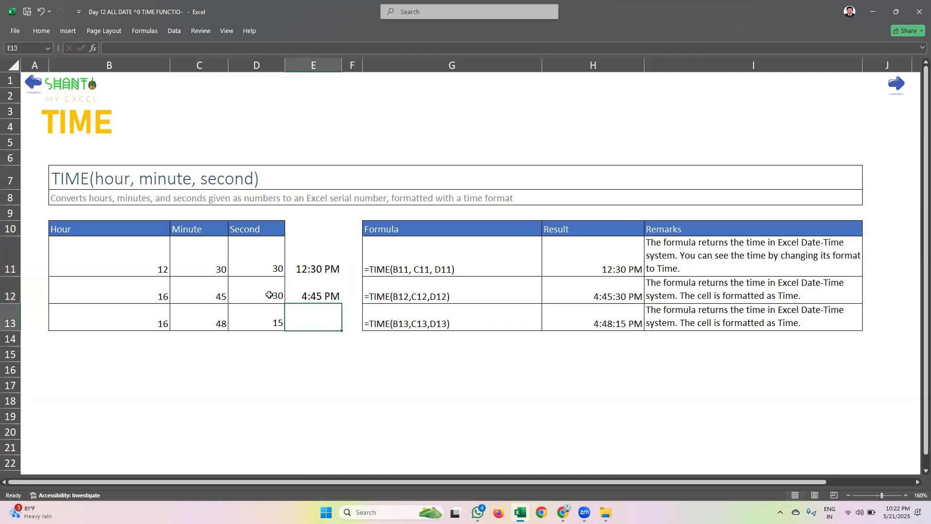
Open the full number format settings for E11:E13 and choose the Time category.
click(328, 299)
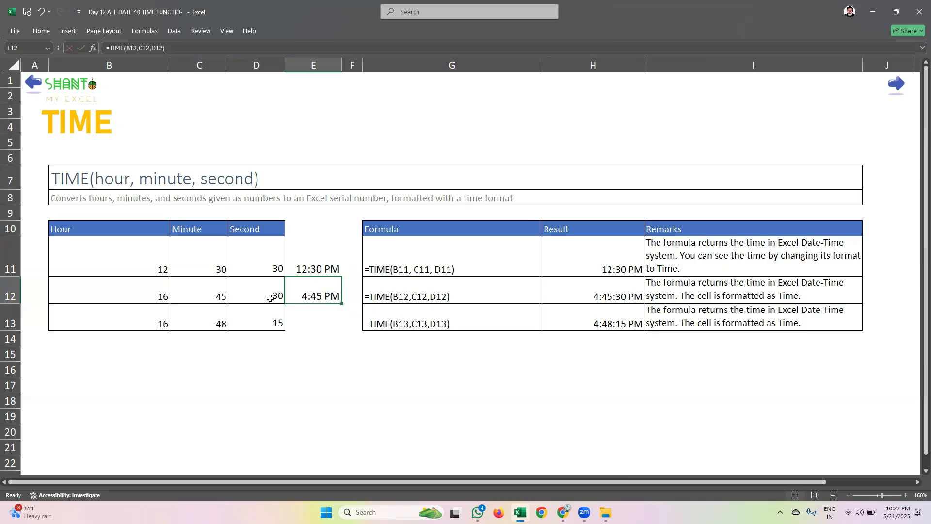
drag(305, 265, 301, 310)
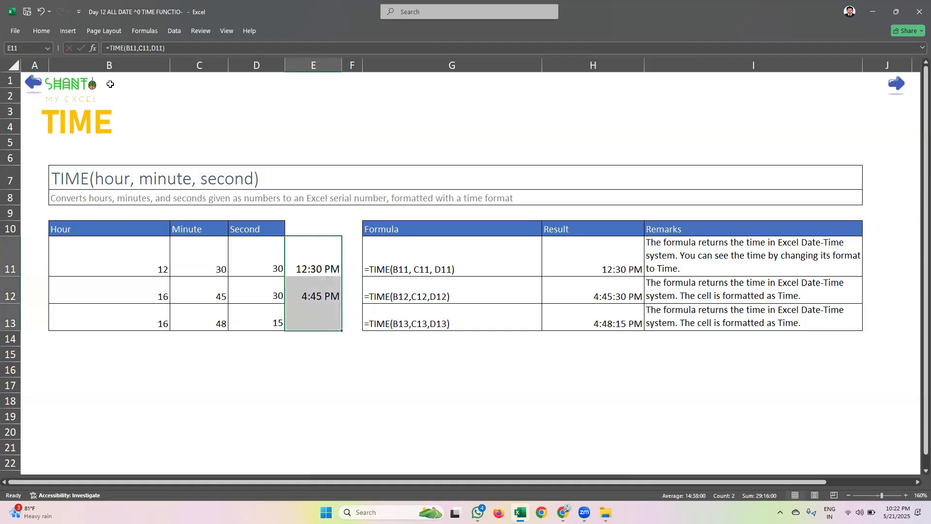
click(47, 34)
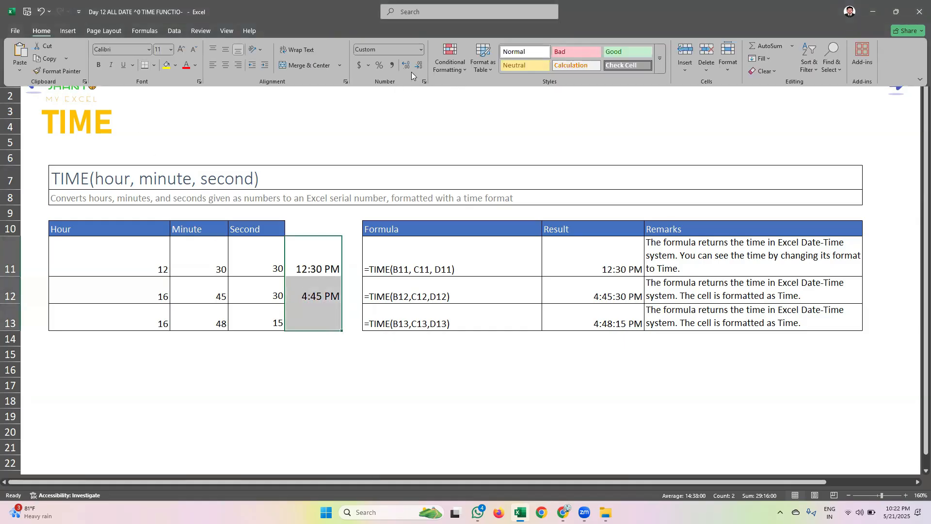
click(424, 82)
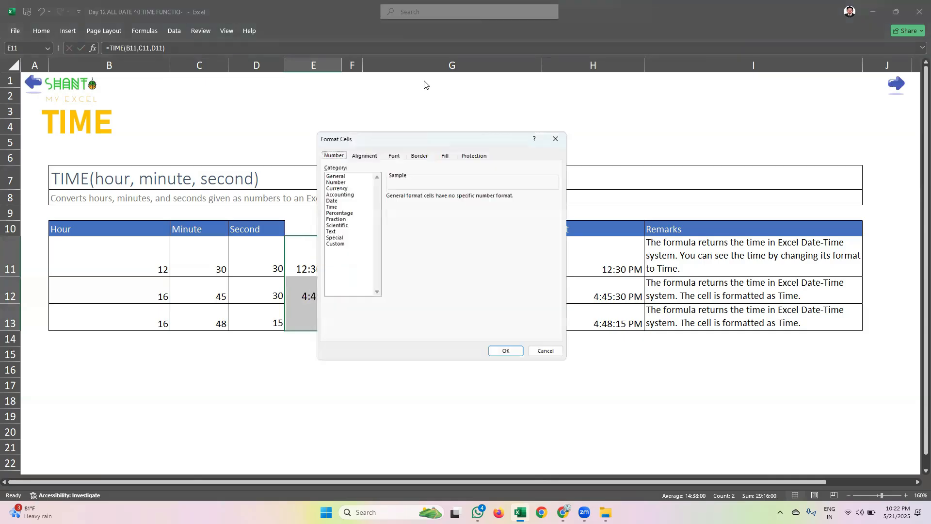
click(333, 206)
Preview the available time types and apply the 1:30:55 PM format to E11:E13.
click(399, 210)
click(401, 222)
click(402, 234)
click(401, 240)
click(401, 239)
click(402, 239)
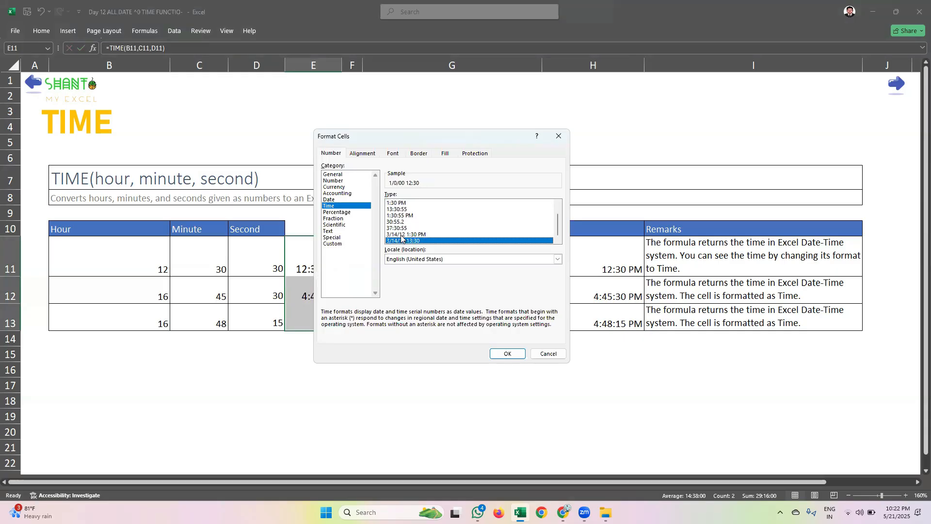
key(Up)
key(Up)
key(Up)
key(Up)
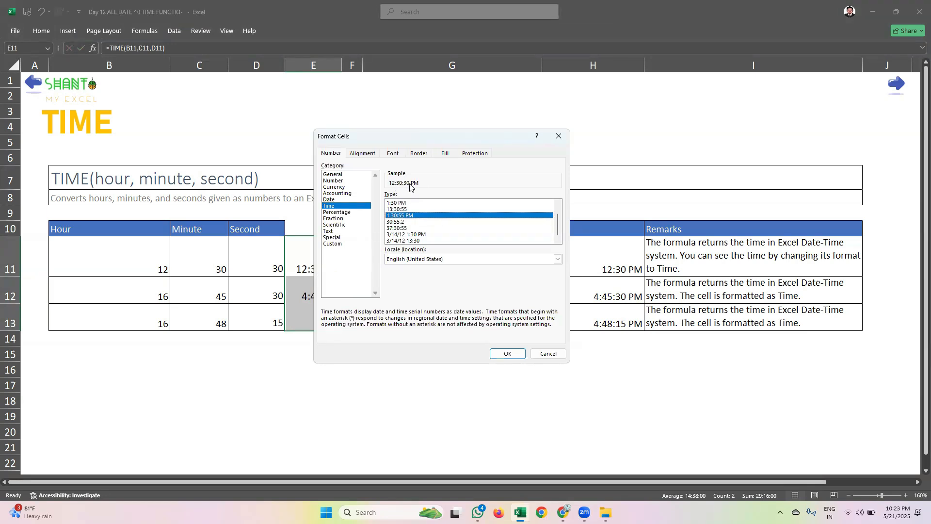
click(507, 354)
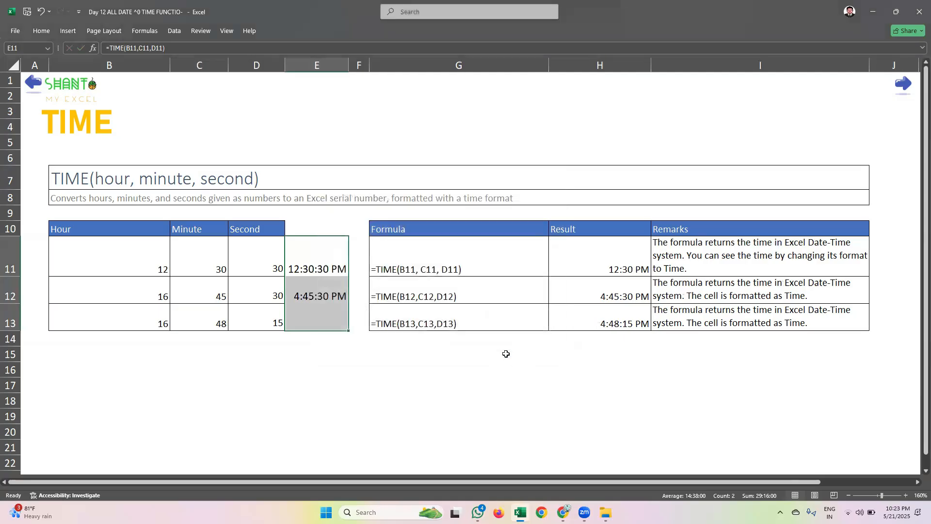
Set the minute value in C11 to 45 and the second value in D11 to 50.
click(311, 270)
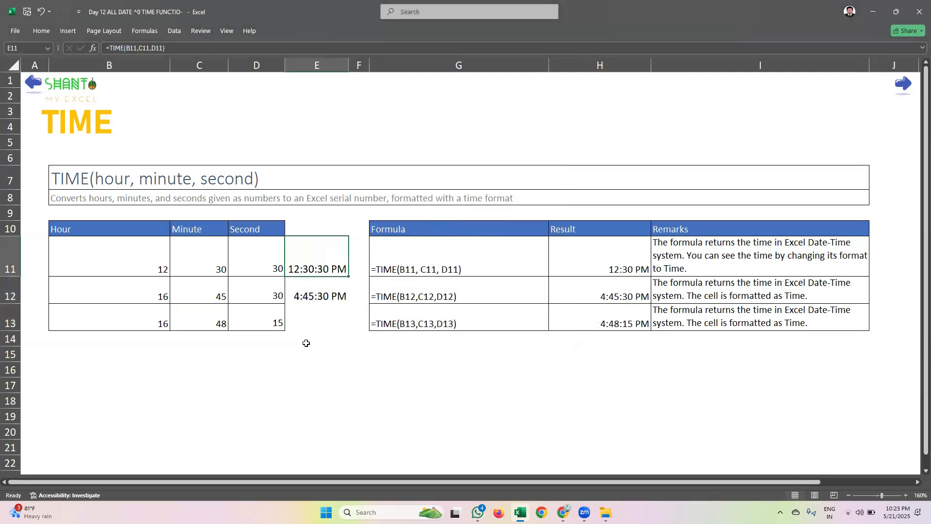
click(197, 267)
click(243, 271)
click(206, 270)
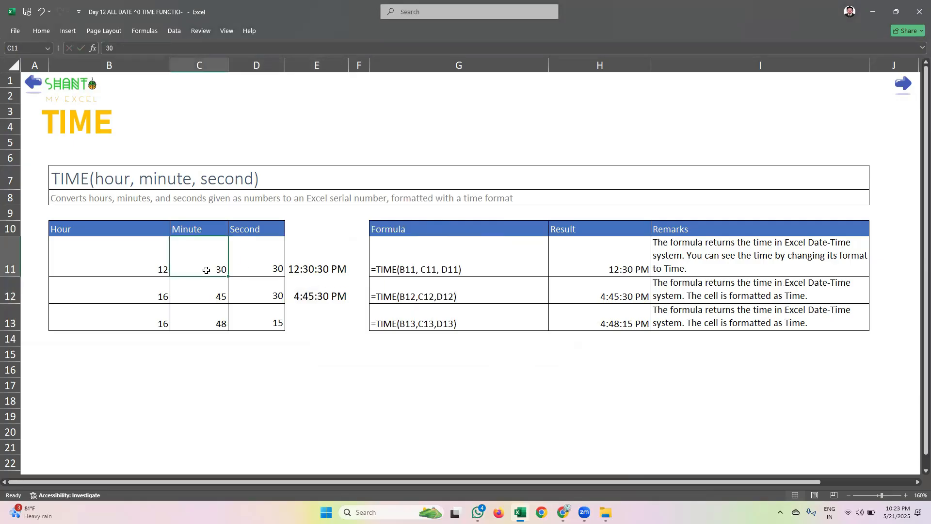
text(45)
key(Return)
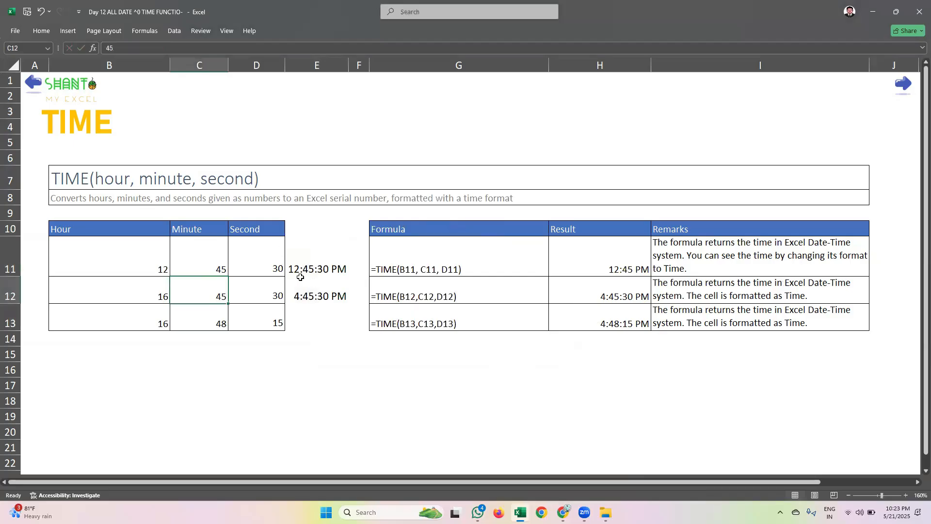
click(262, 258)
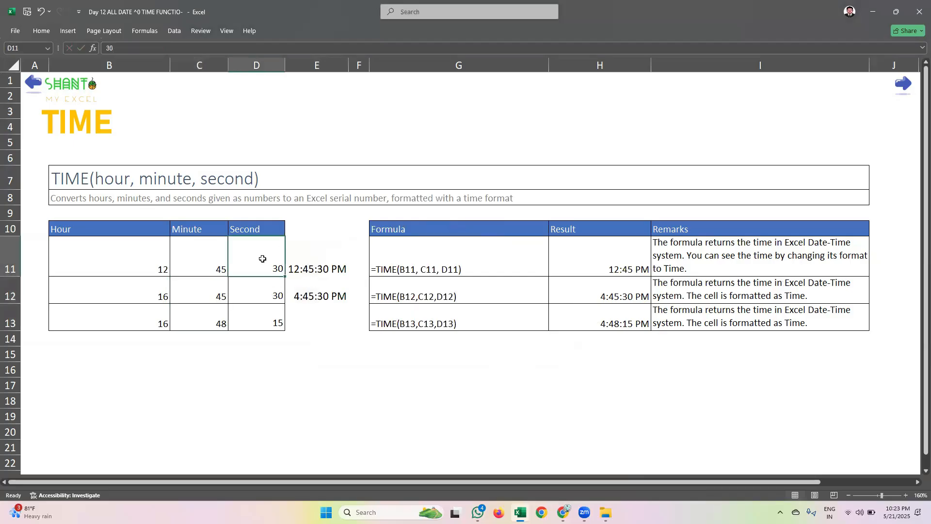
text(50)
key(Return)
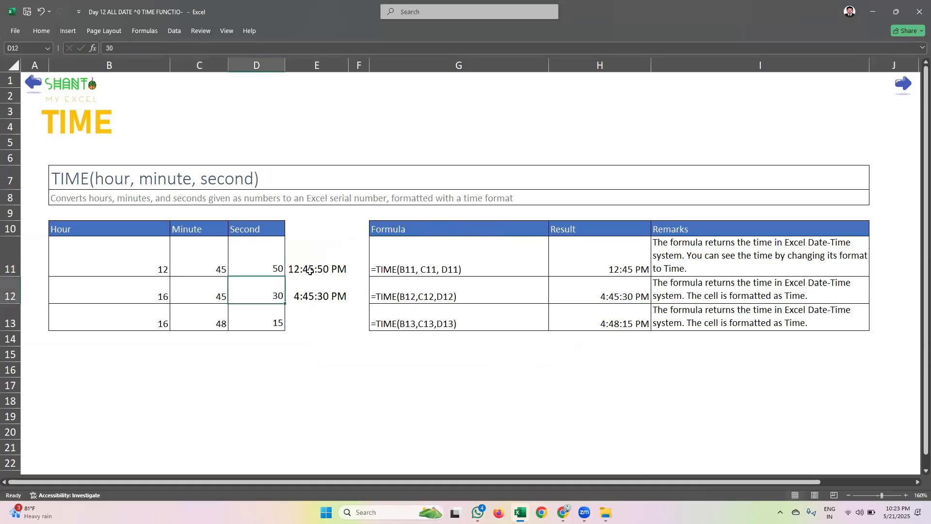
Set the hour value in B12 to 4.
click(161, 291)
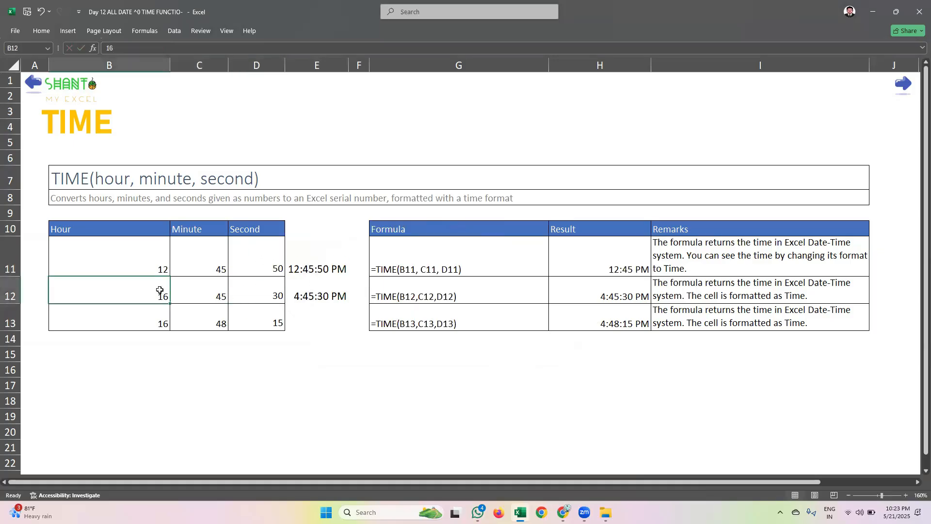
text(4)
key(Return)
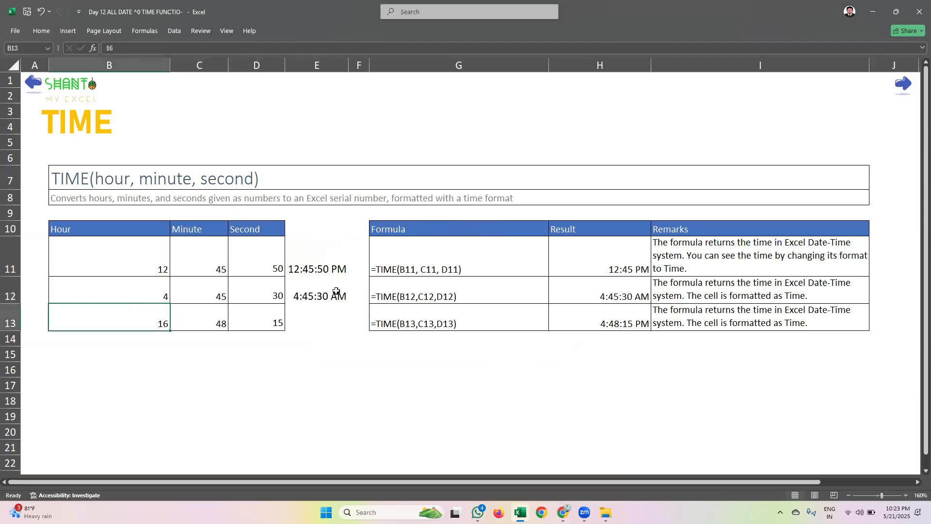
click(328, 353)
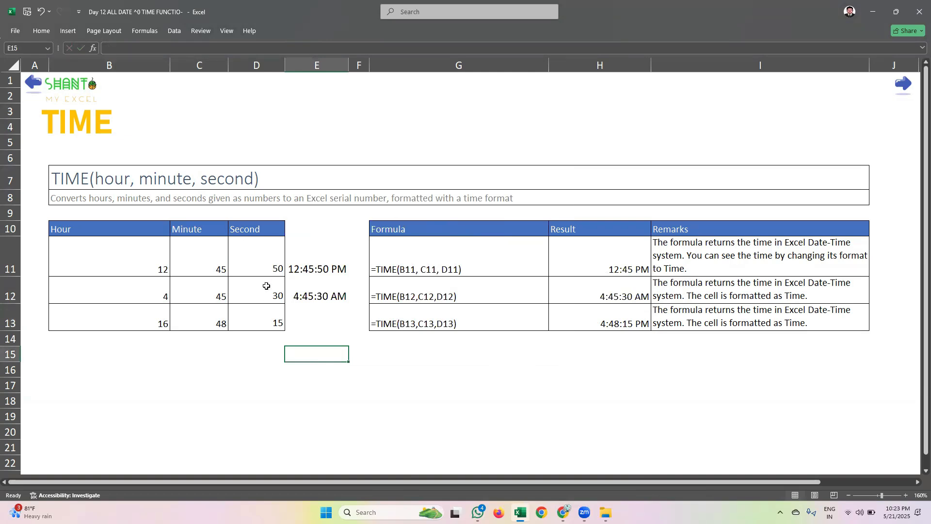
Go to the TODAY worksheet and insert the current date, 5/21/2025, as a static value in B11.
click(903, 84)
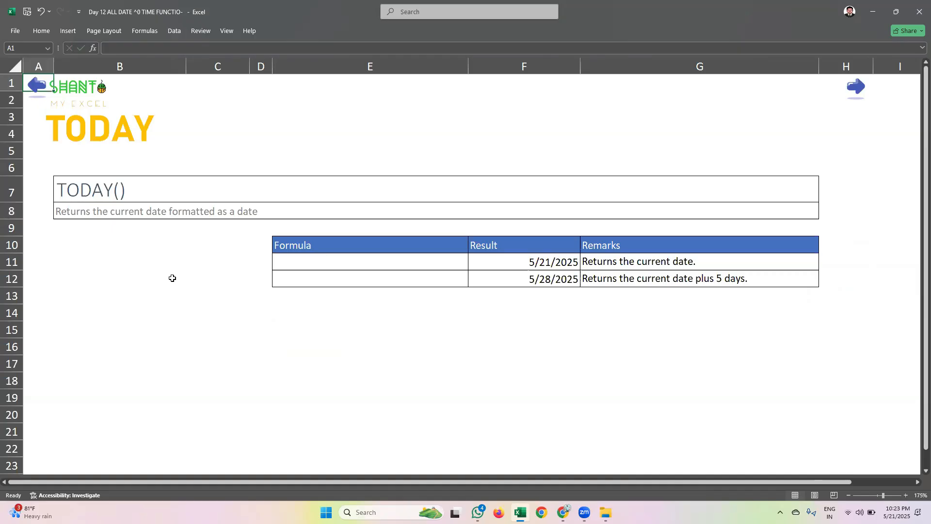
click(172, 265)
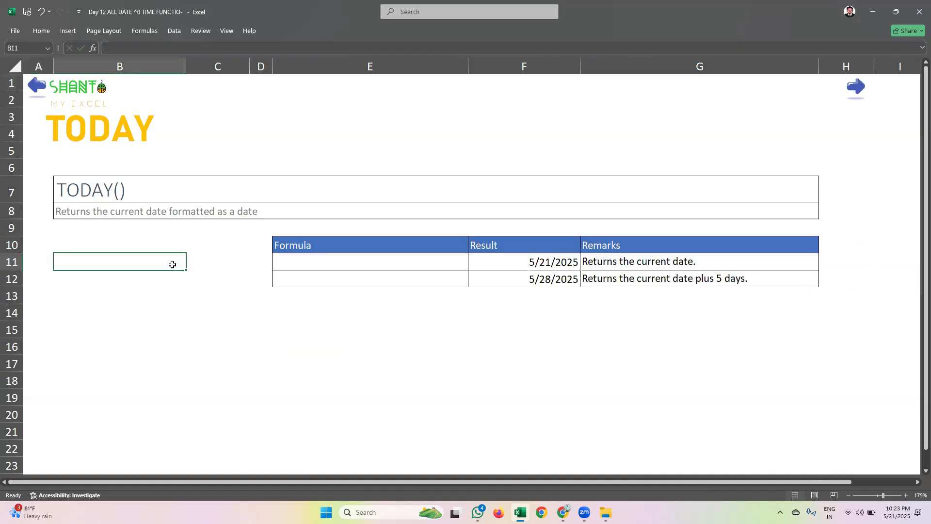
key(ctrl+semicolon)
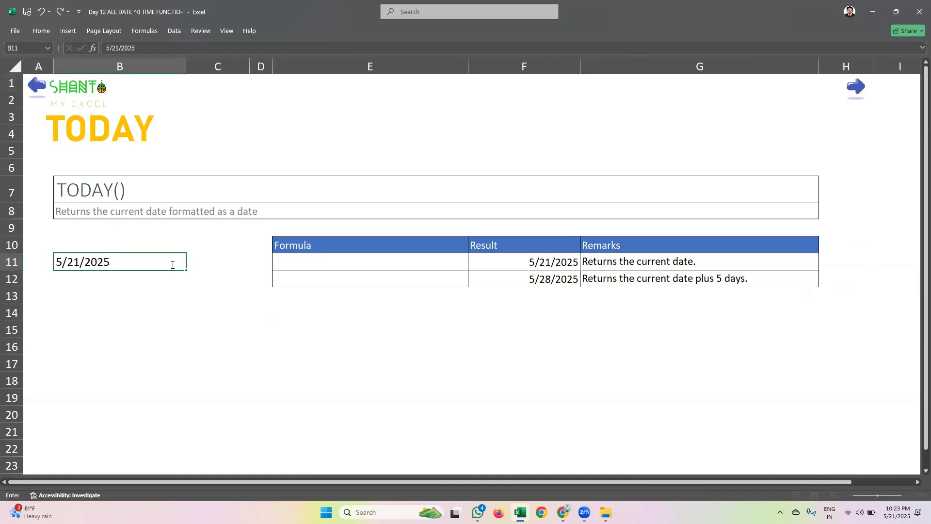
key(Return)
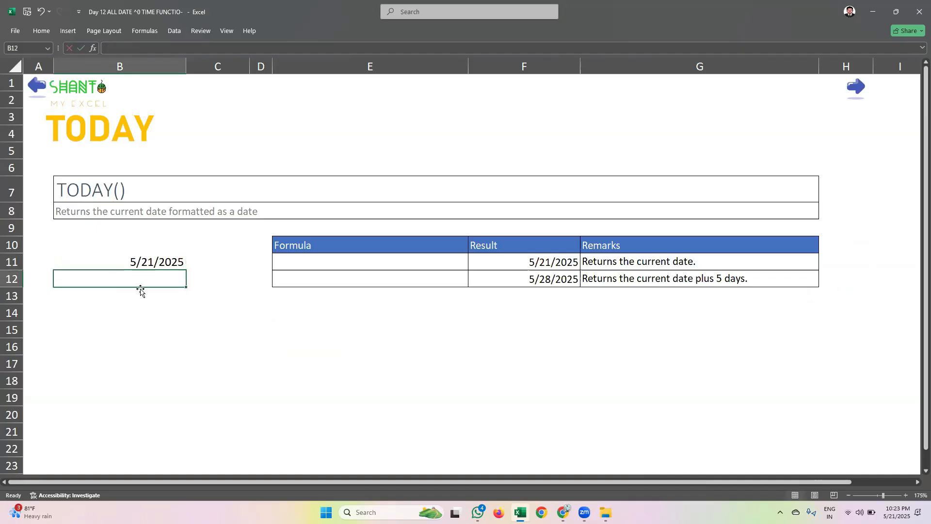
Enter the formula =TODAY() in B12 and select that cell to view its formula.
text(=T)
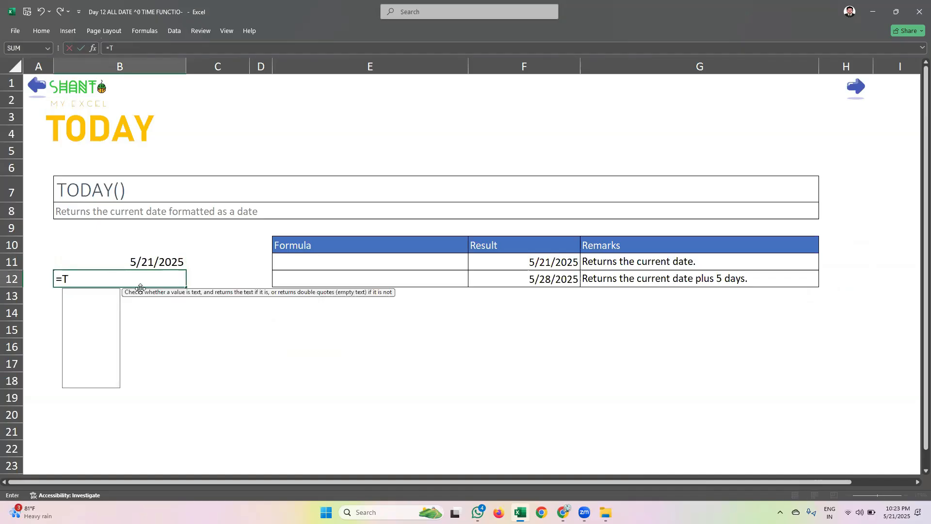
text(ODAY()
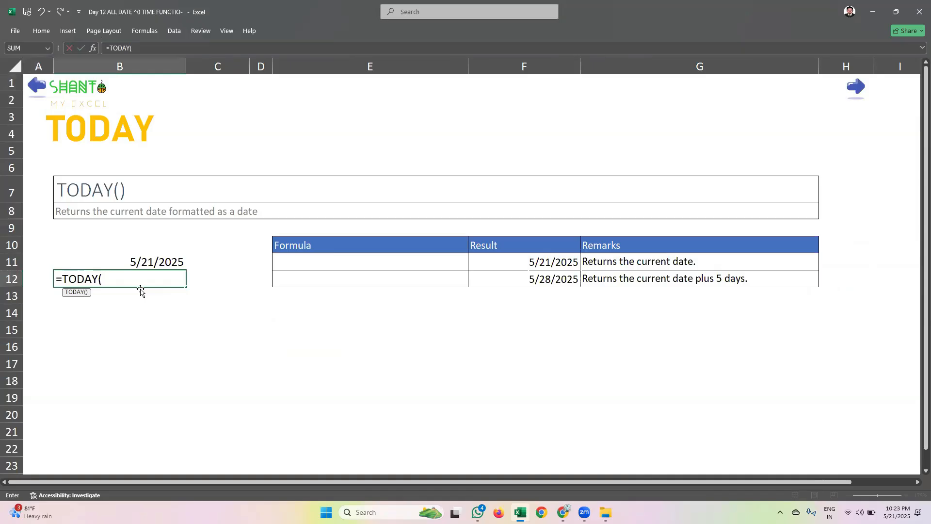
text())
key(Return)
click(140, 283)
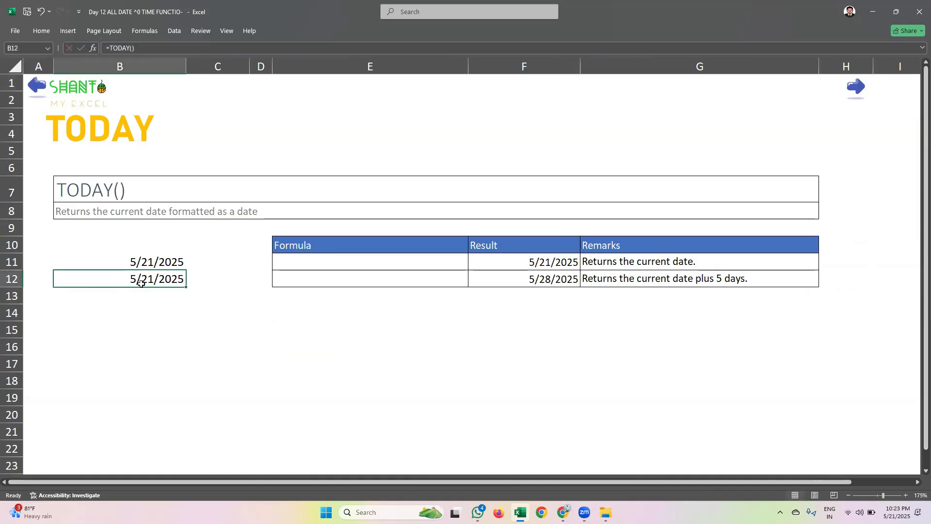
Compare the static date in B11 with the TODAY formula in B12 by viewing each cell's contents.
click(125, 260)
click(127, 290)
click(124, 282)
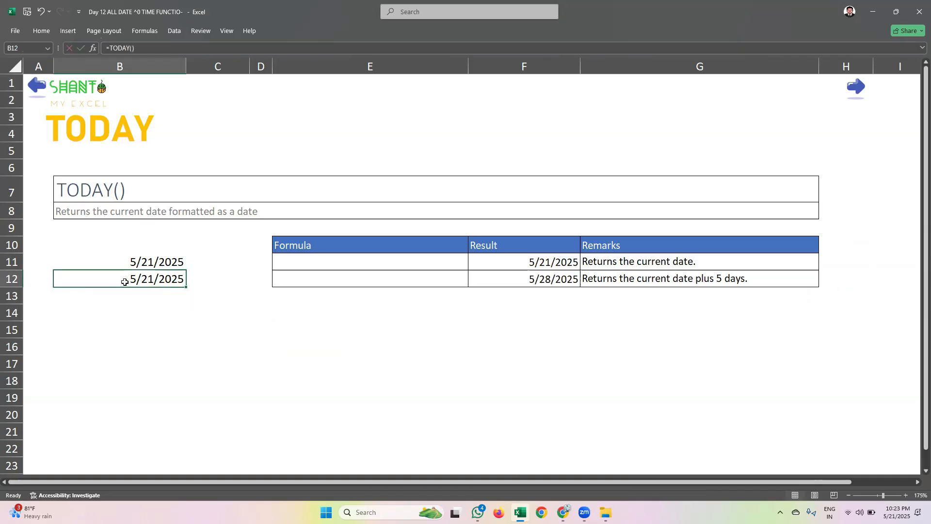
click(116, 262)
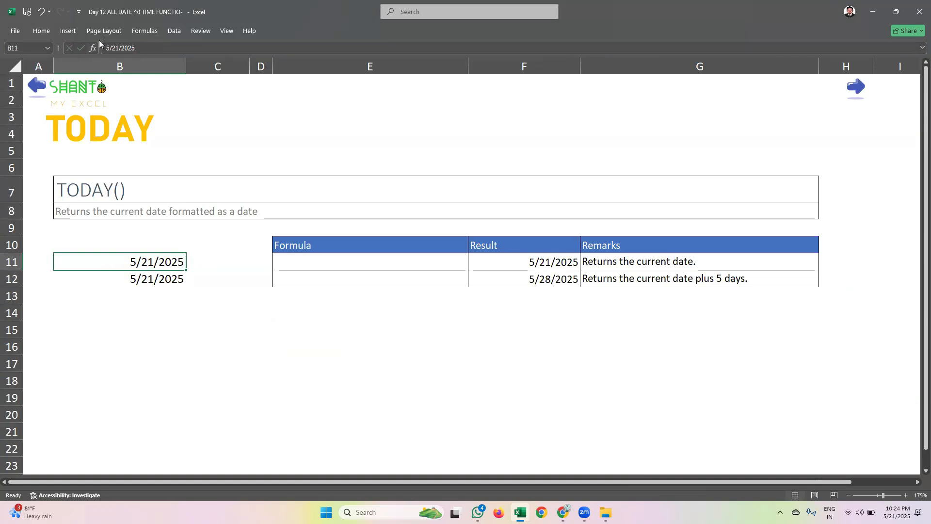
click(123, 277)
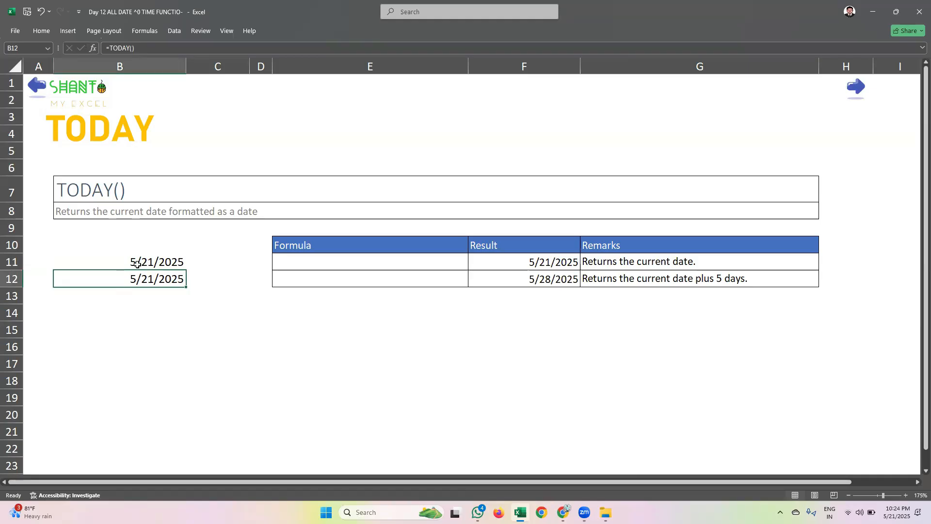
click(136, 263)
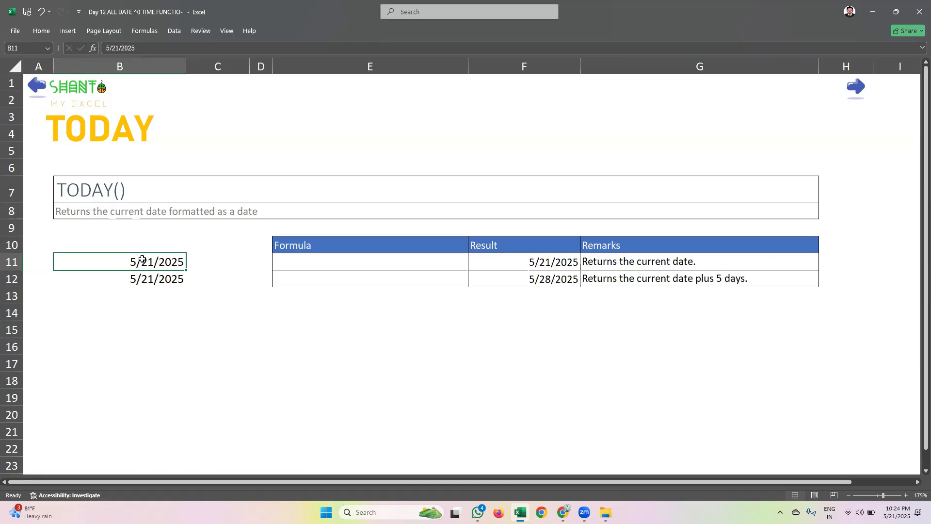
click(142, 277)
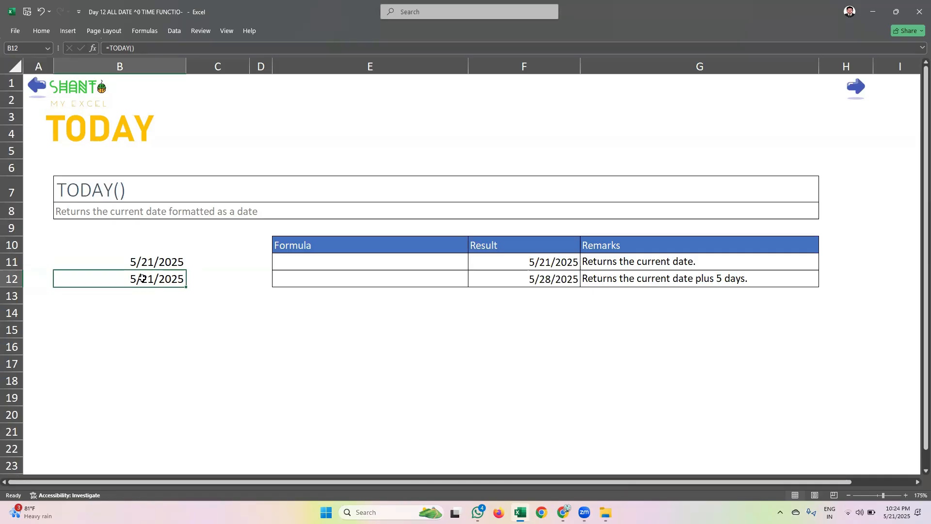
Go to the YEAR, MONTH, DAY, HOUR, MINUTE & SECOND worksheet, enter =NOW() in C18 and widen column C to fit it.
click(854, 91)
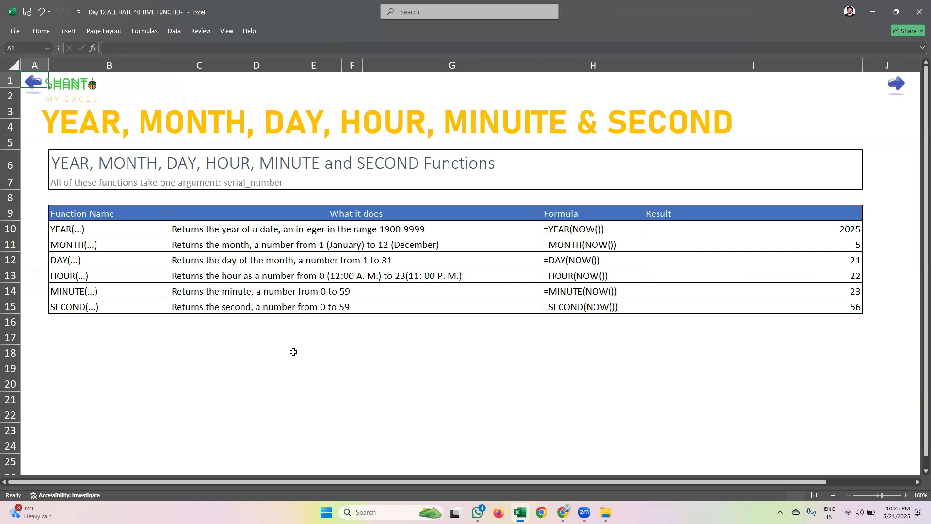
click(219, 350)
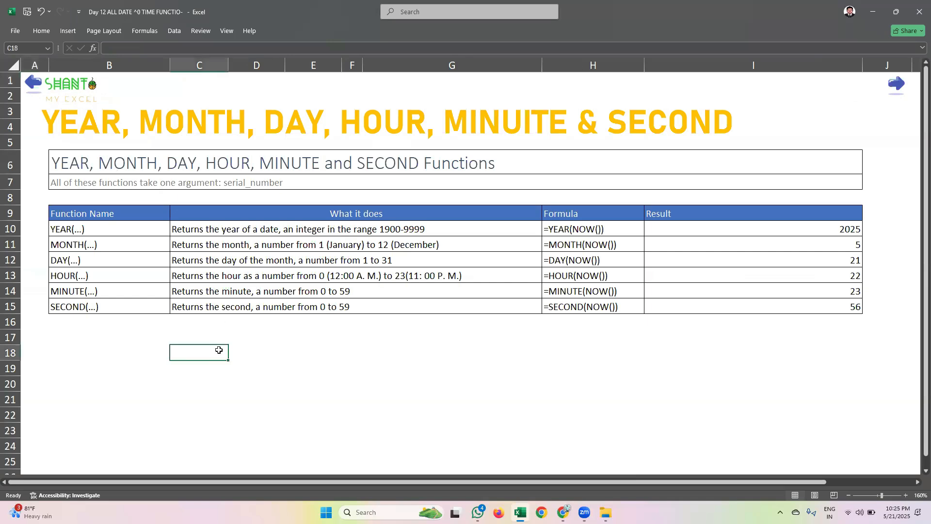
text(=NIW)
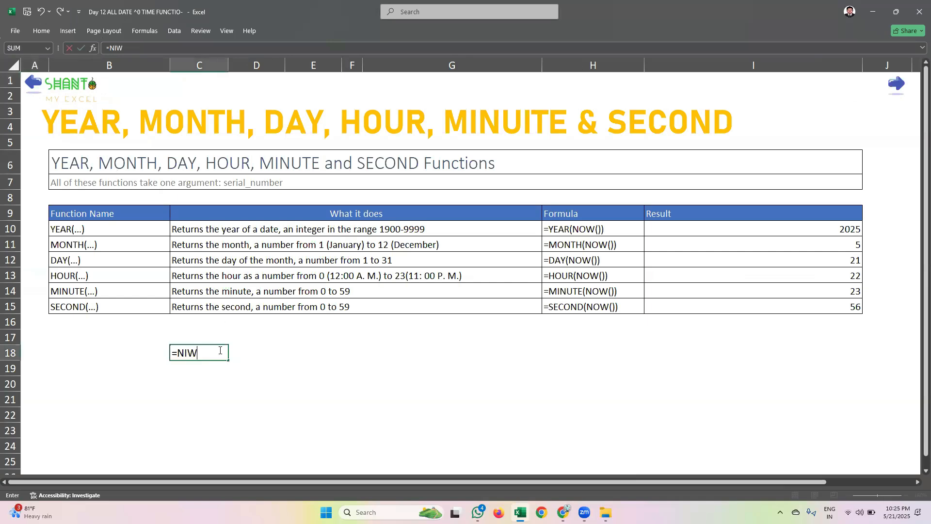
key(BackSpace)
key(BackSpace)
text(OW)
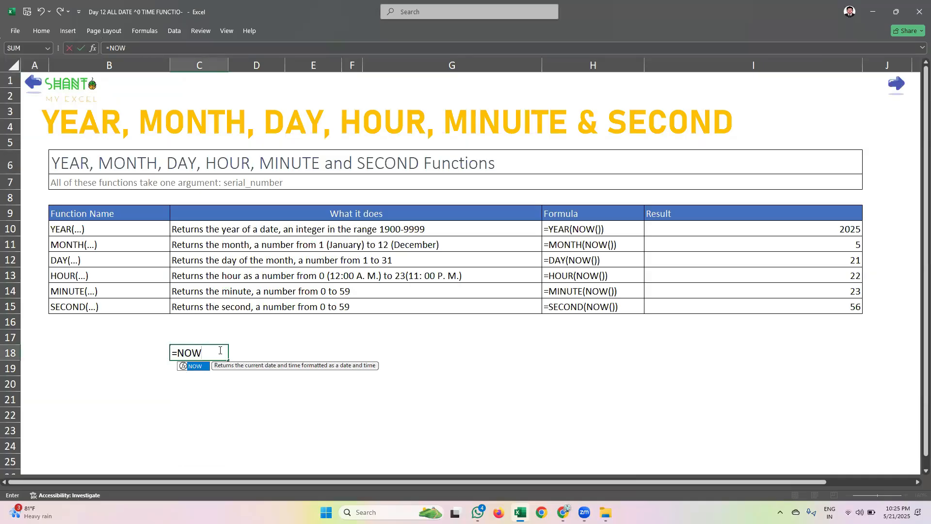
text(())
key(Return)
click(223, 348)
drag(228, 65, 273, 64)
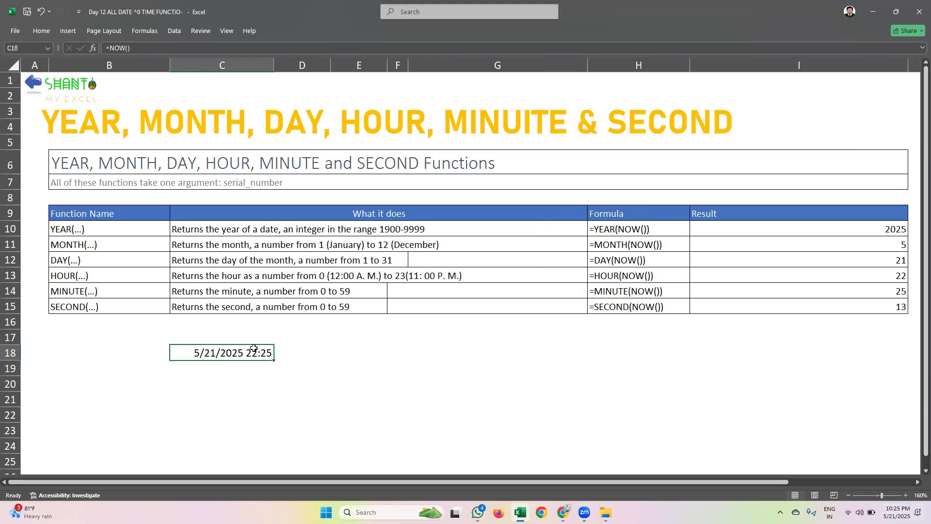
Format C18 with the Time type 3/14/12 1:30 PM so it shows both date and 12-hour time.
click(41, 30)
click(422, 81)
key(ctrl+1)
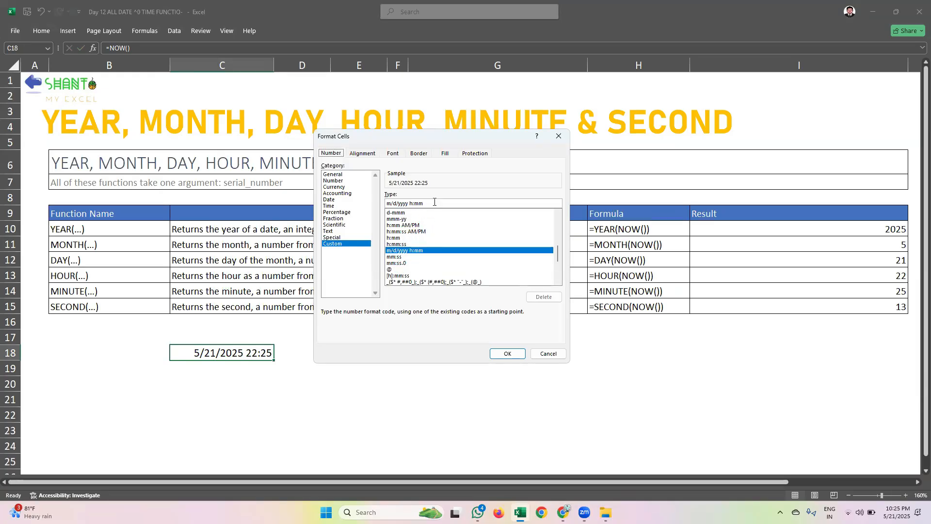
click(332, 206)
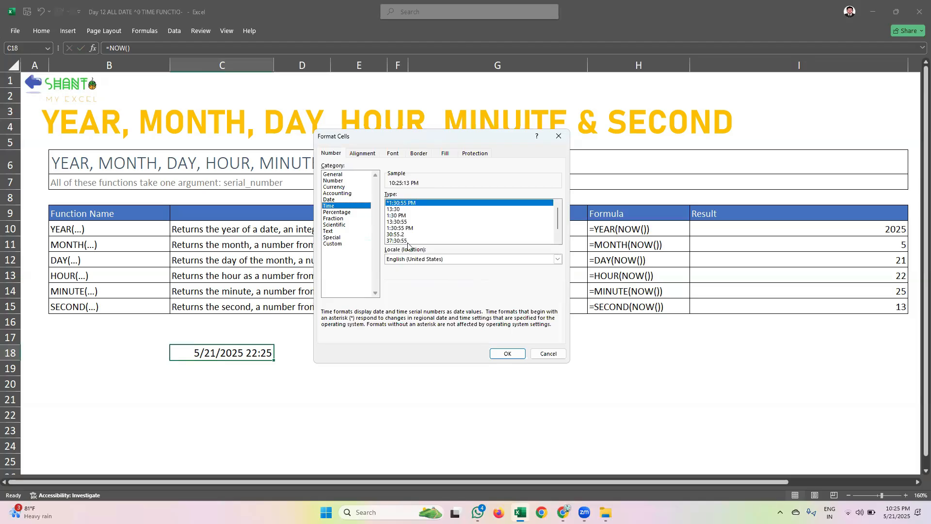
click(404, 228)
key(Down)
key(Down)
key(Down)
key(Down)
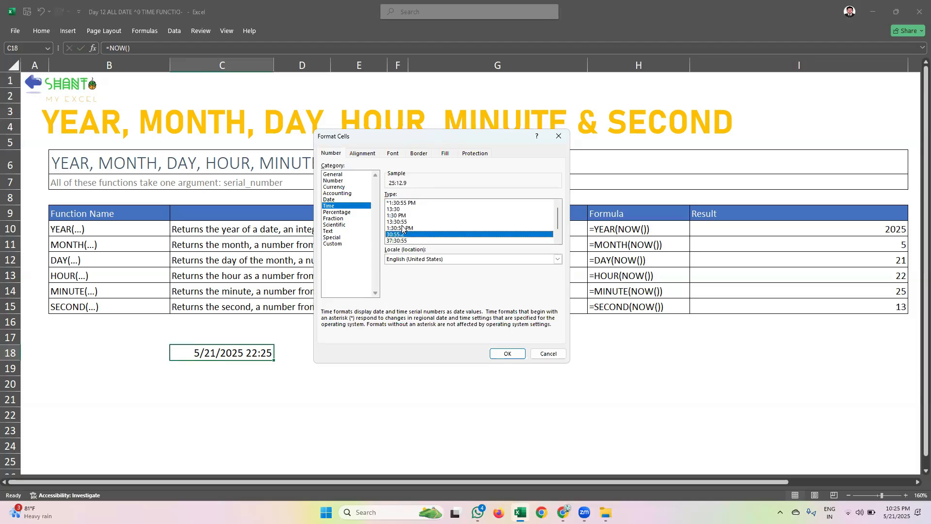
key(Up)
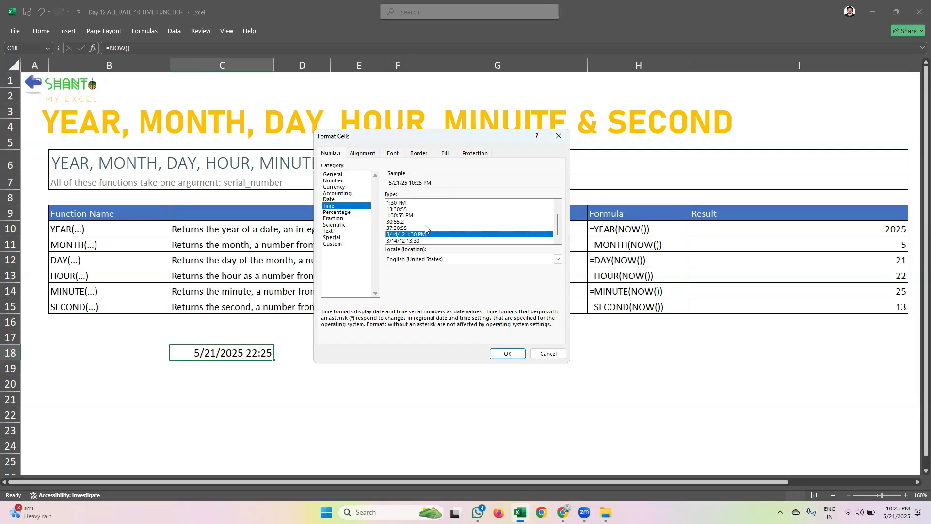
scroll(425, 229, up, 1)
scroll(425, 229, down, 1)
click(506, 354)
key(Down)
key(Down)
click(192, 355)
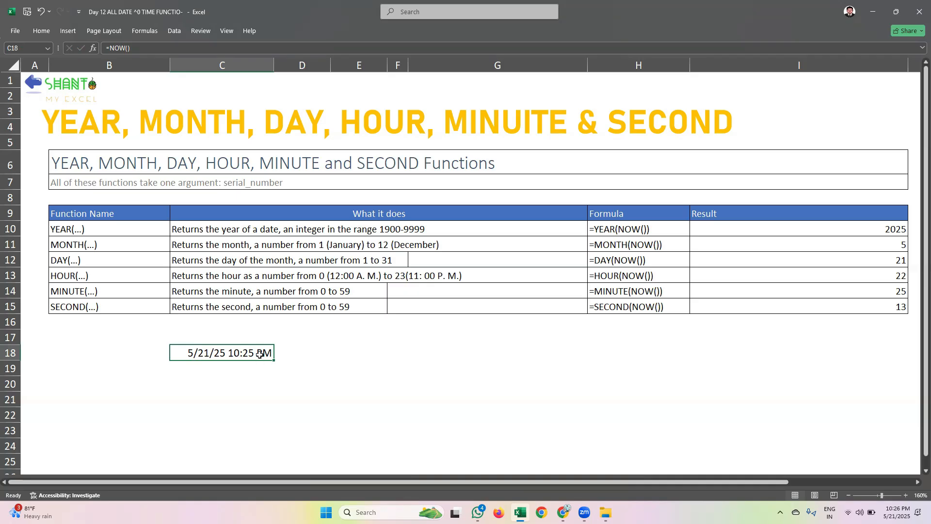
Enter =YEAR(C18) in D18 to extract the year from the date and time in C18.
click(282, 353)
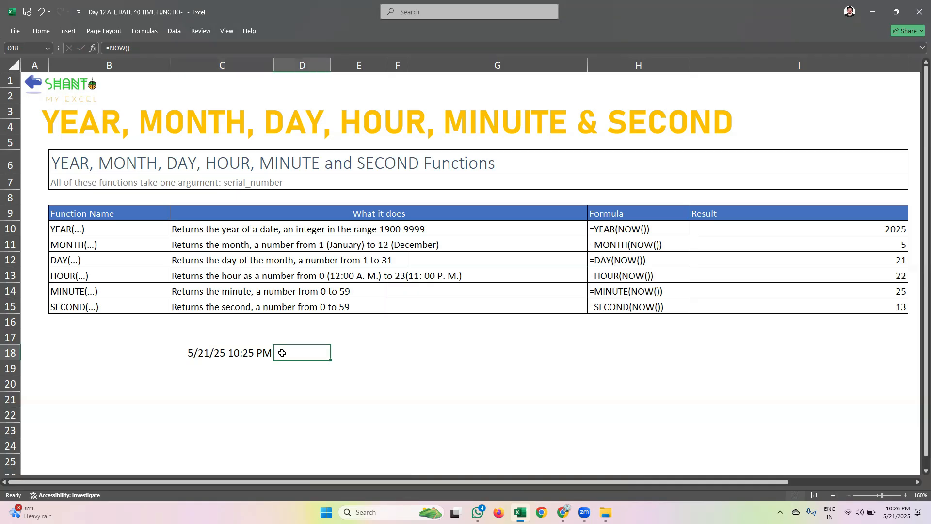
text(=YEAR()
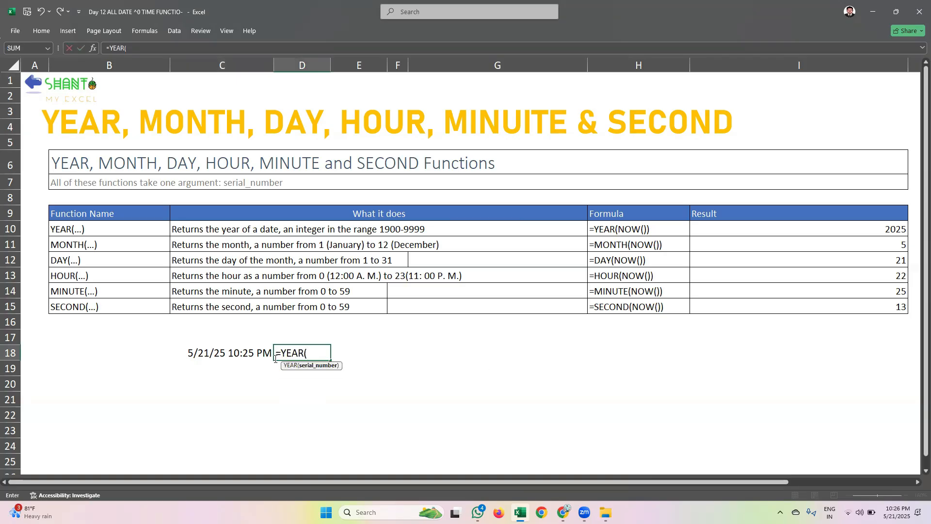
click(219, 355)
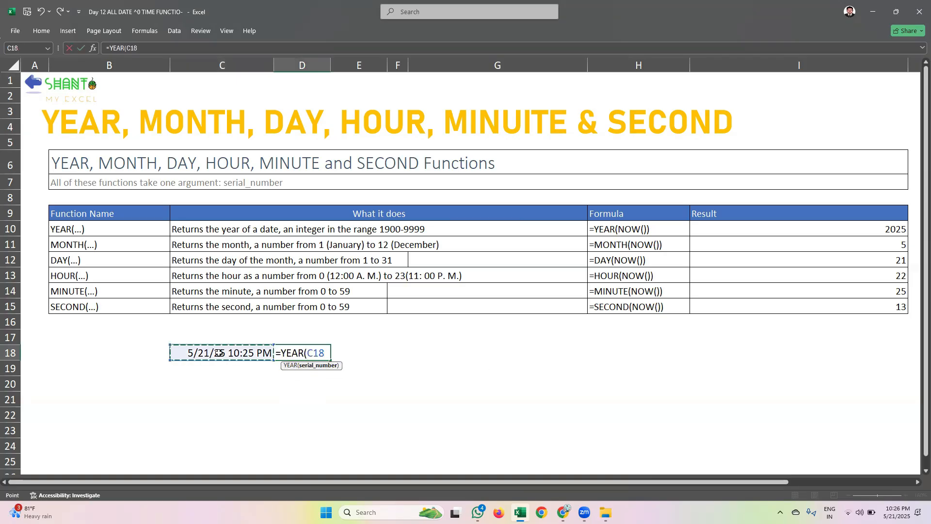
key(Return)
click(309, 354)
Enter =MONTH(C18) in D19 to extract the month number from C18.
click(309, 365)
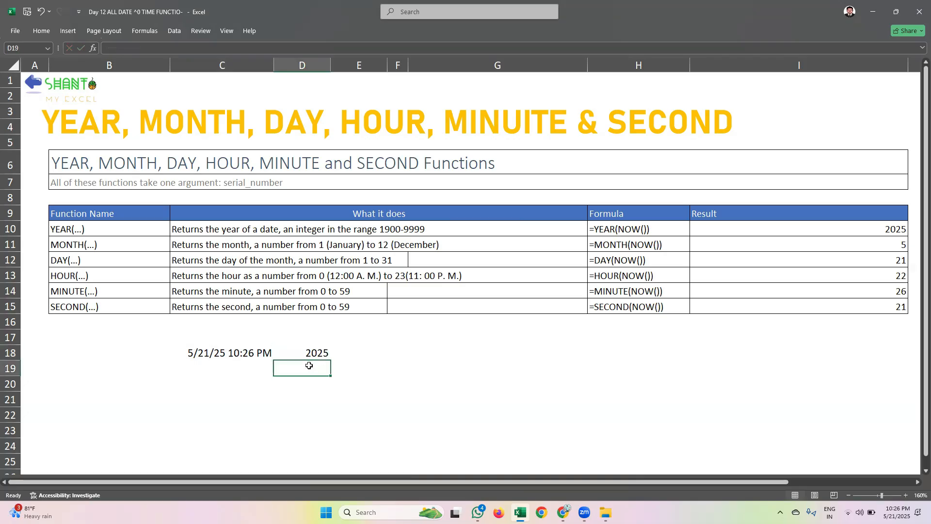
text(=MONTH()
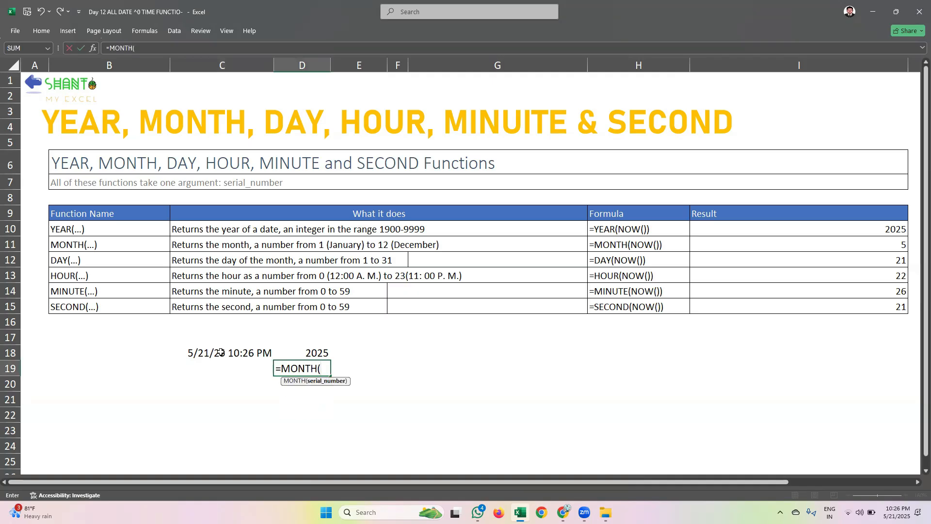
click(220, 352)
key(Return)
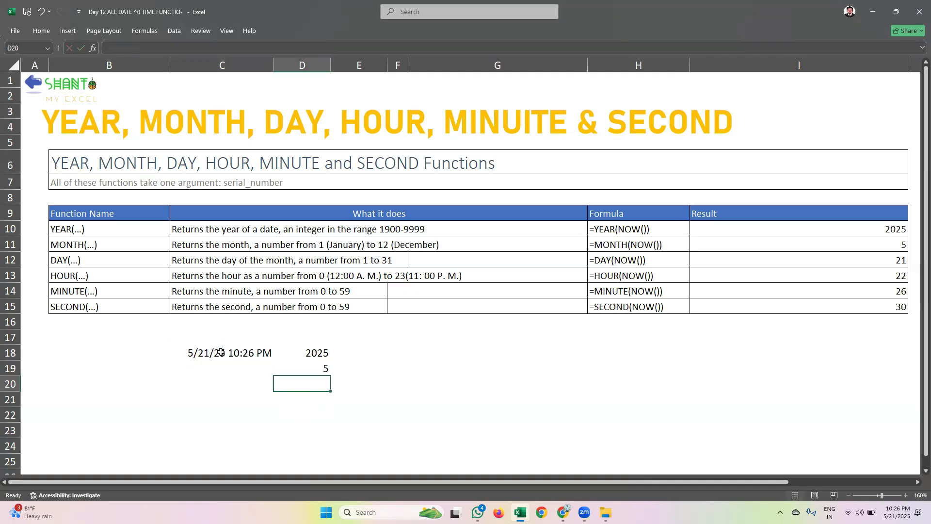
click(303, 369)
Enter =DAY(C18) in D20 to extract the day of the month, and select the cell to view its formula.
click(306, 390)
text(=DAY()
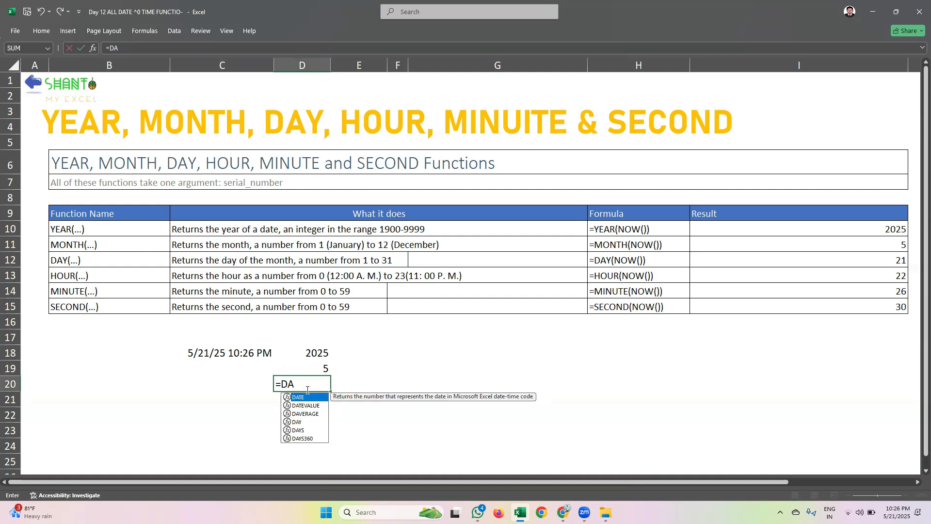
click(224, 348)
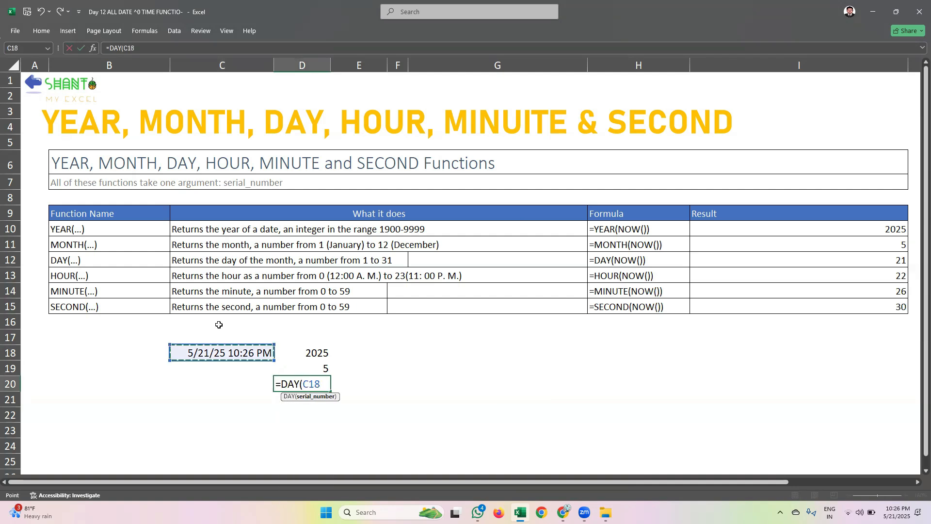
key(Return)
click(302, 383)
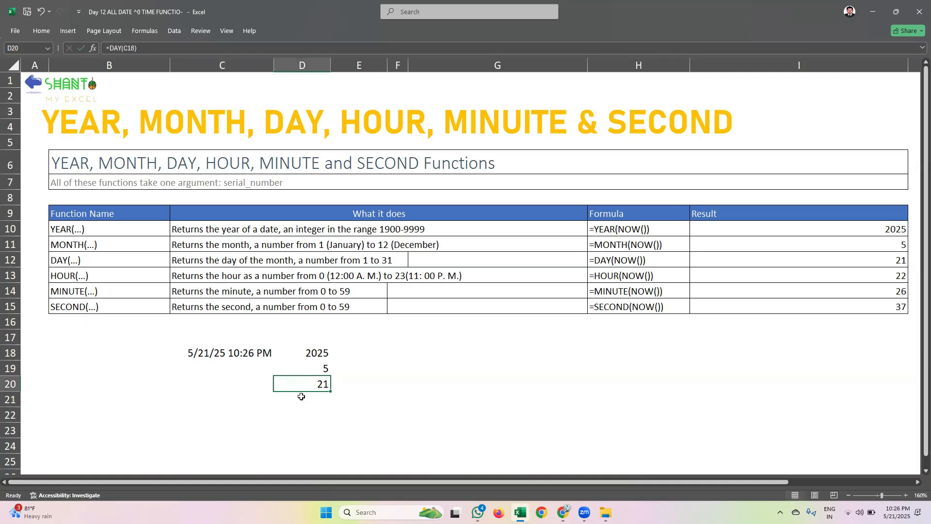
Enter =HOUR(C18) in D21 to extract the hour, and select the cell to view its formula.
click(298, 397)
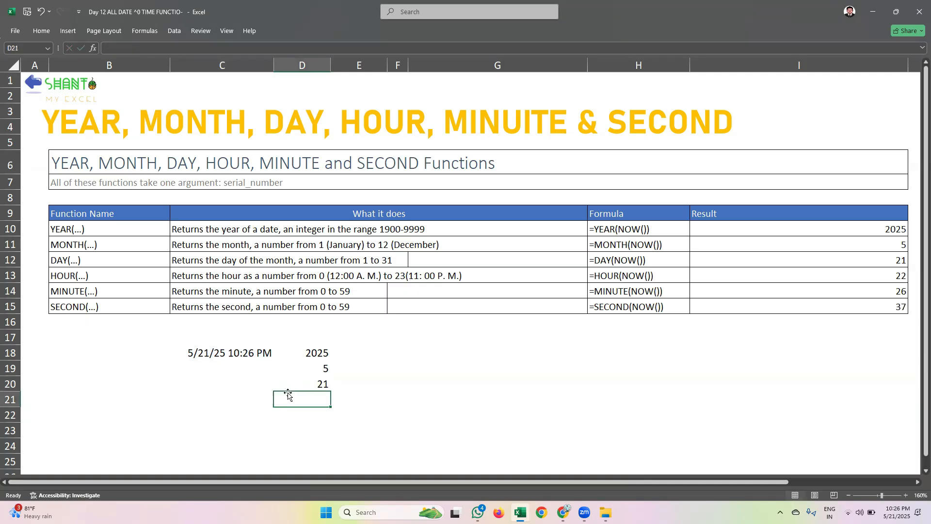
text(=HOUR()
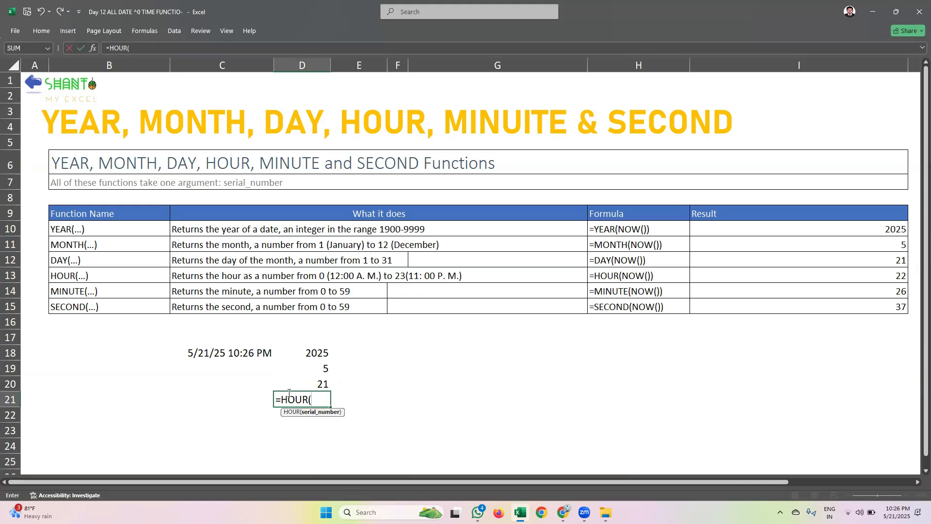
click(213, 352)
key(Return)
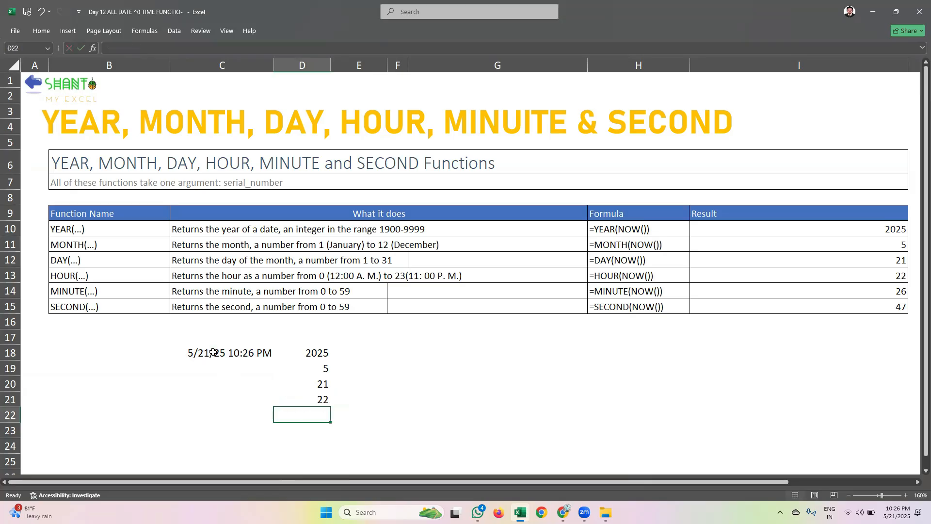
click(308, 398)
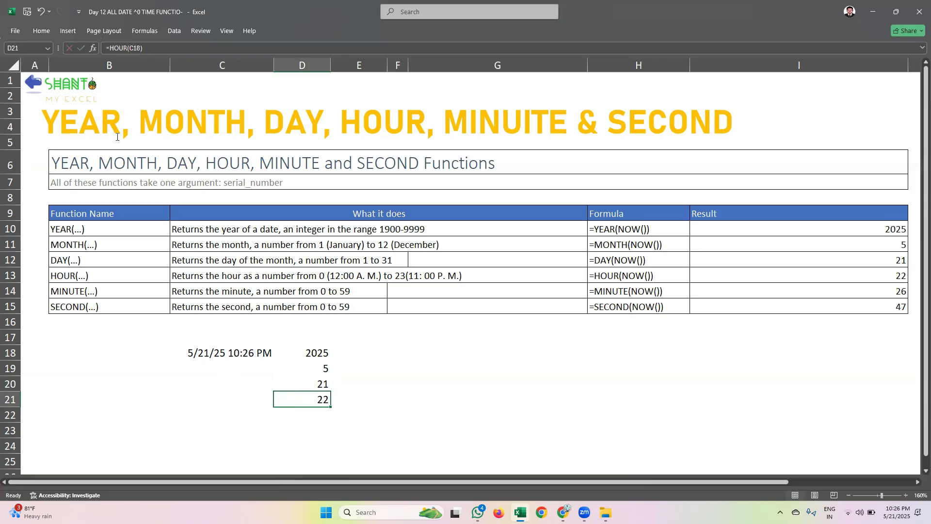
Enter =MINUTE(C18) in D22 to extract the minute, and select the cell to view its formula.
click(308, 416)
text(=MIN()
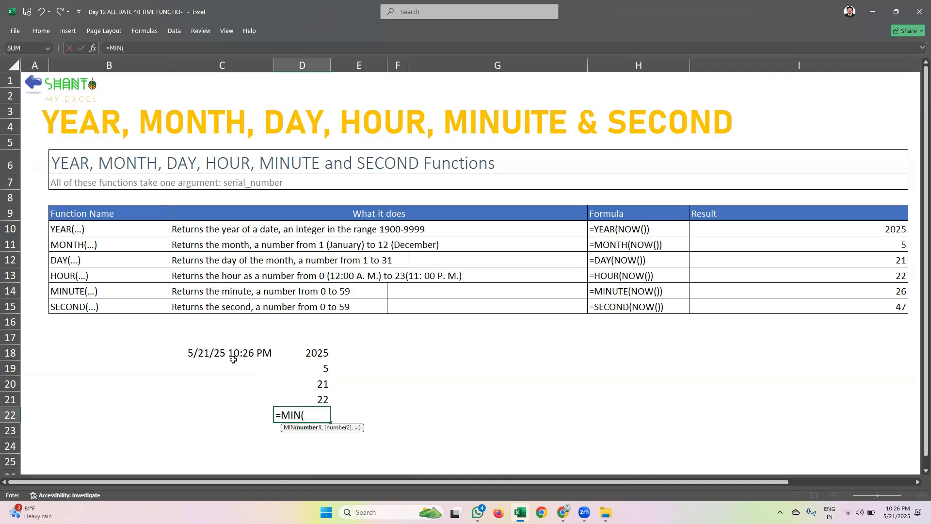
key(BackSpace)
key(BackSpace)
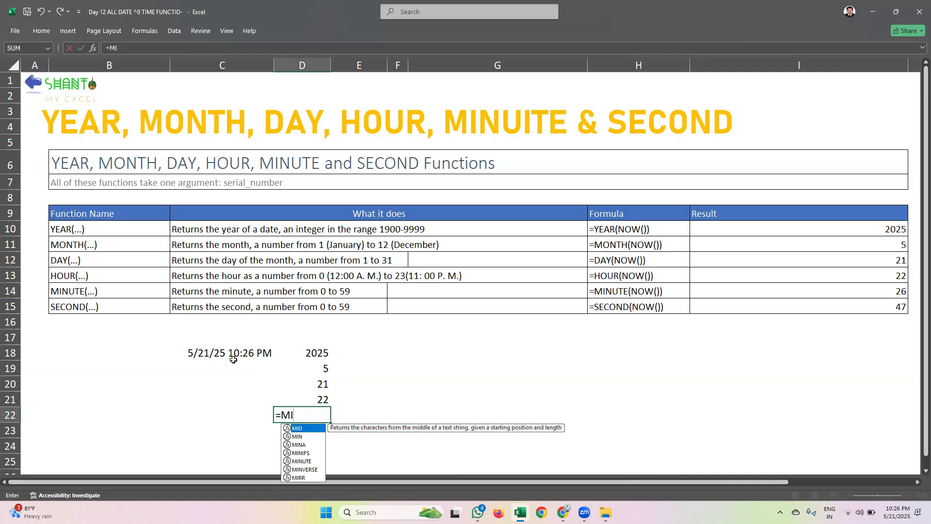
text(NUTE()
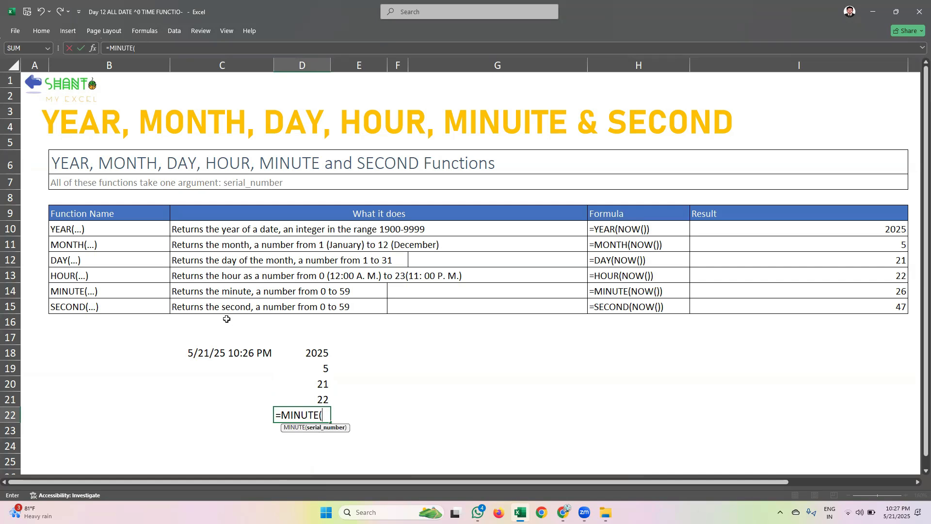
click(215, 350)
text())
key(Return)
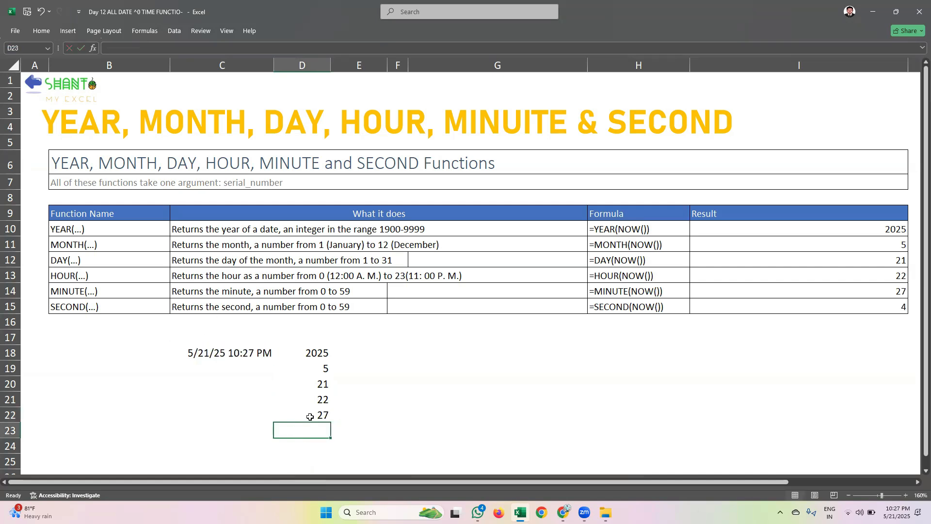
click(300, 410)
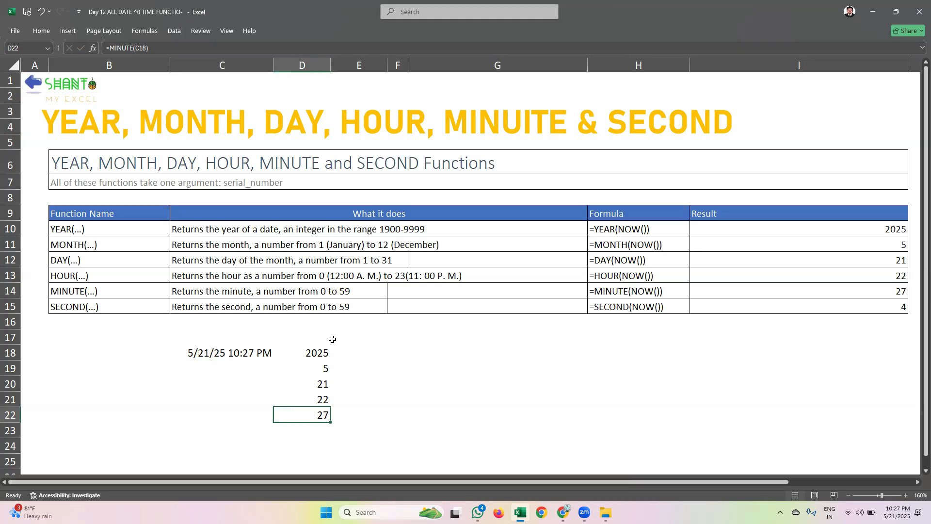
Enter =SECOND(C18) in D23 to extract the seconds, and select the cell to view its formula.
click(310, 431)
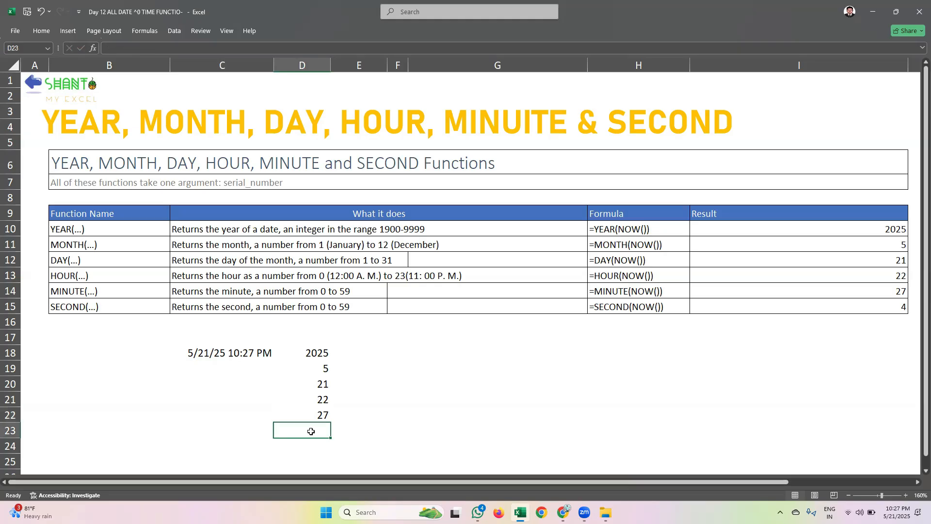
text(=SECOND()
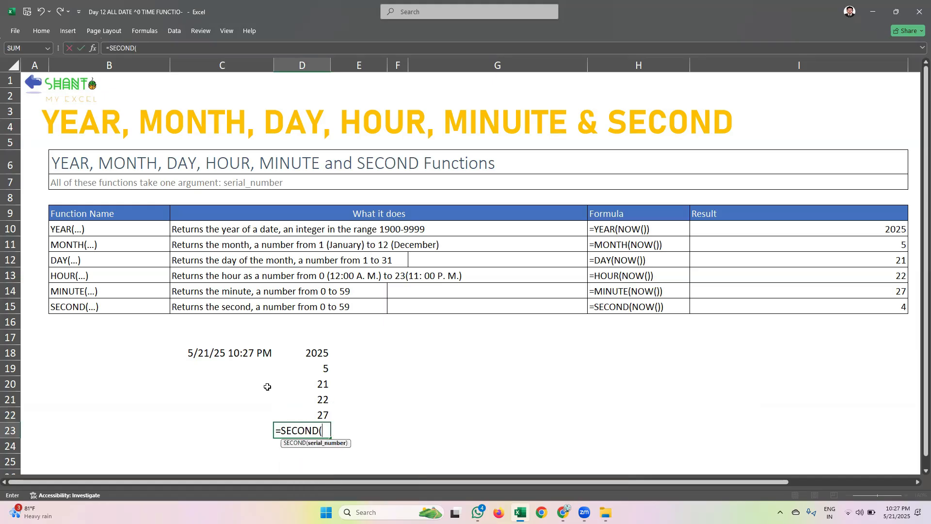
click(216, 353)
key(Return)
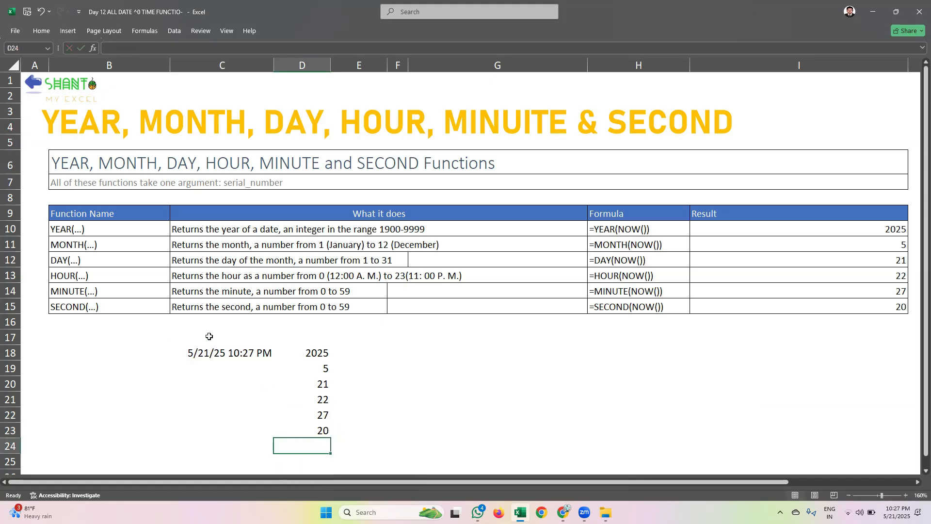
click(299, 430)
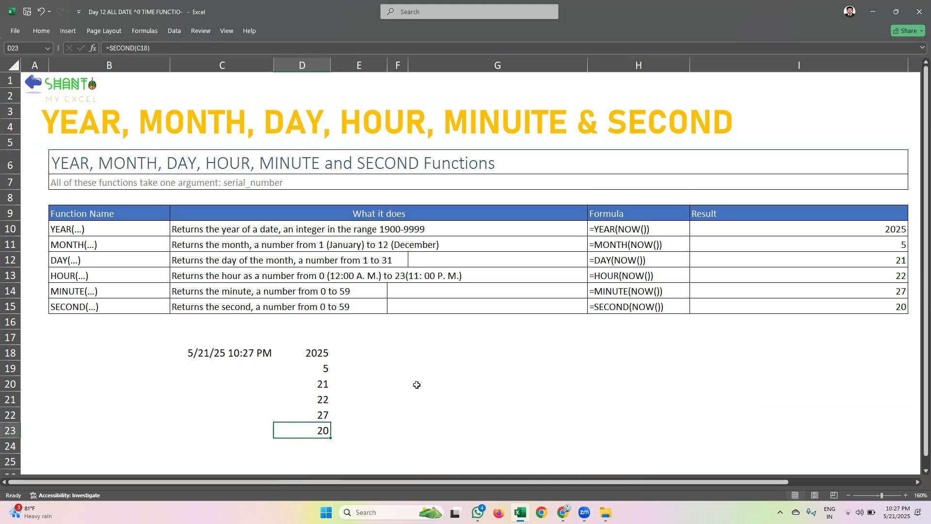
click(416, 384)
click(422, 403)
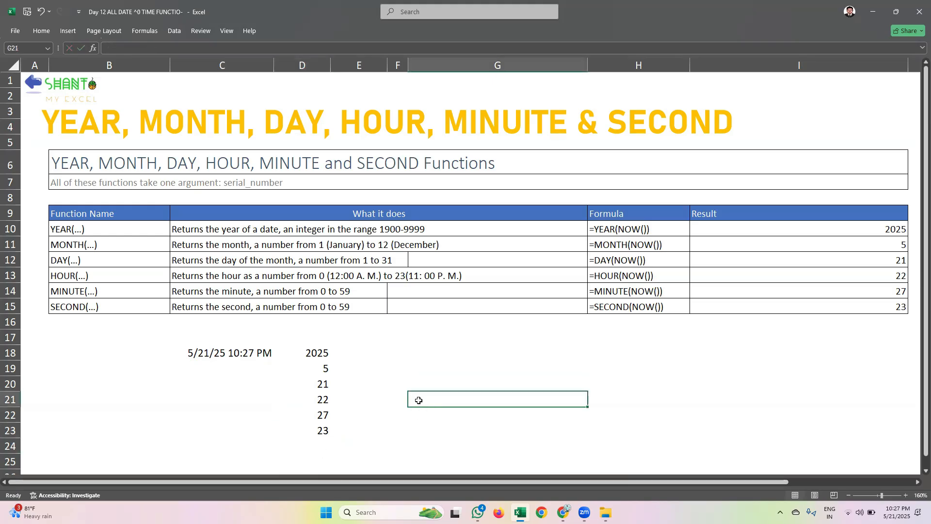
click(426, 430)
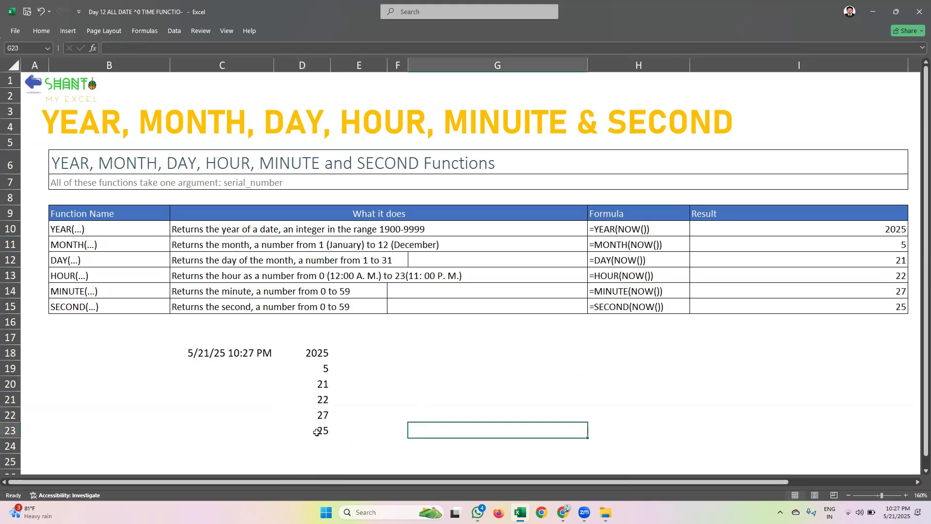
Add seconds to the display of C18 with a custom number format, inserting :S after h:mm in the date-time code.
click(242, 354)
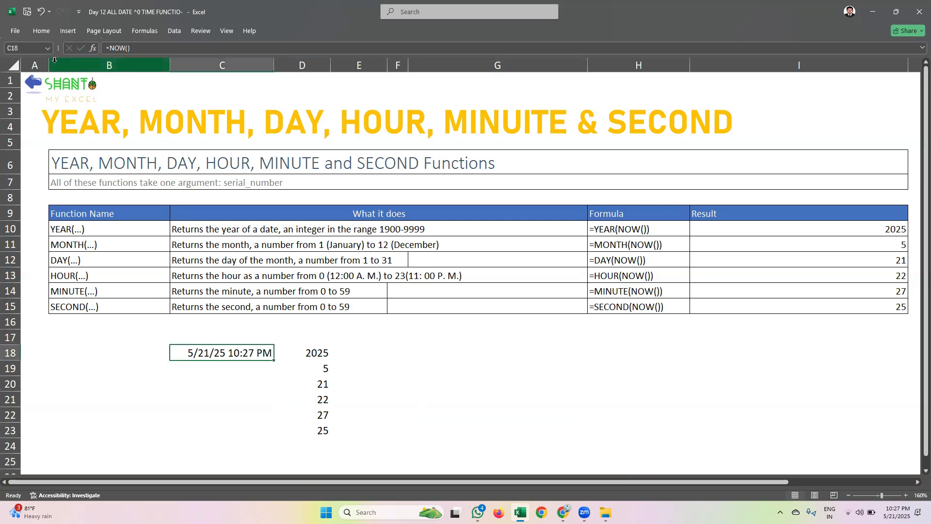
click(41, 31)
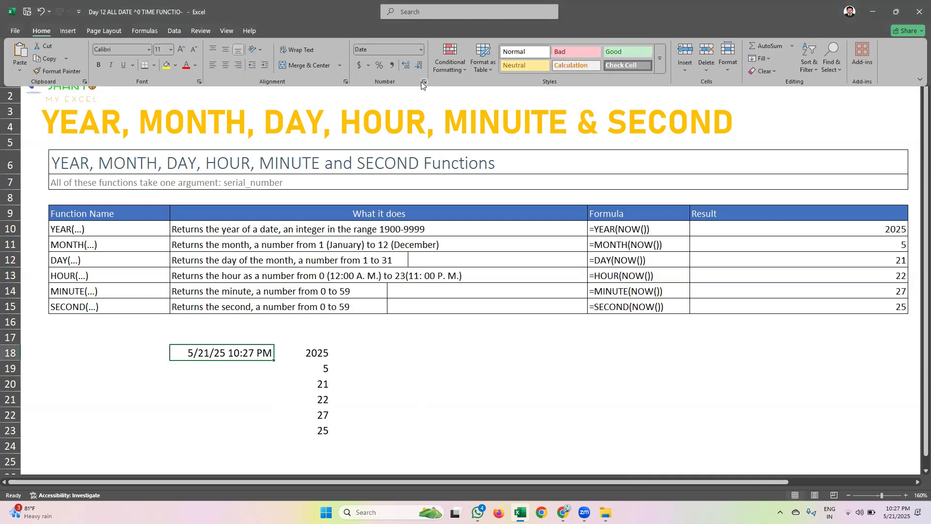
click(423, 83)
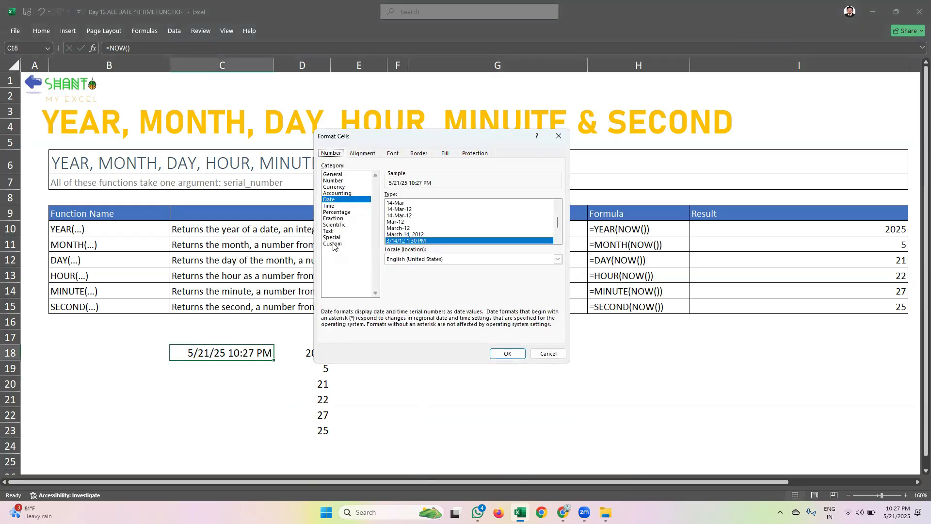
click(333, 244)
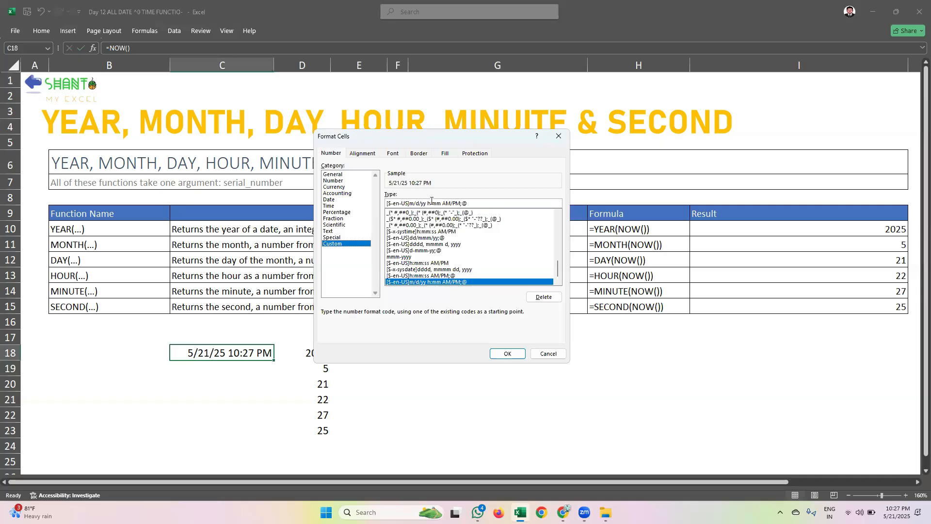
drag(428, 204, 441, 203)
click(430, 203)
text(:)
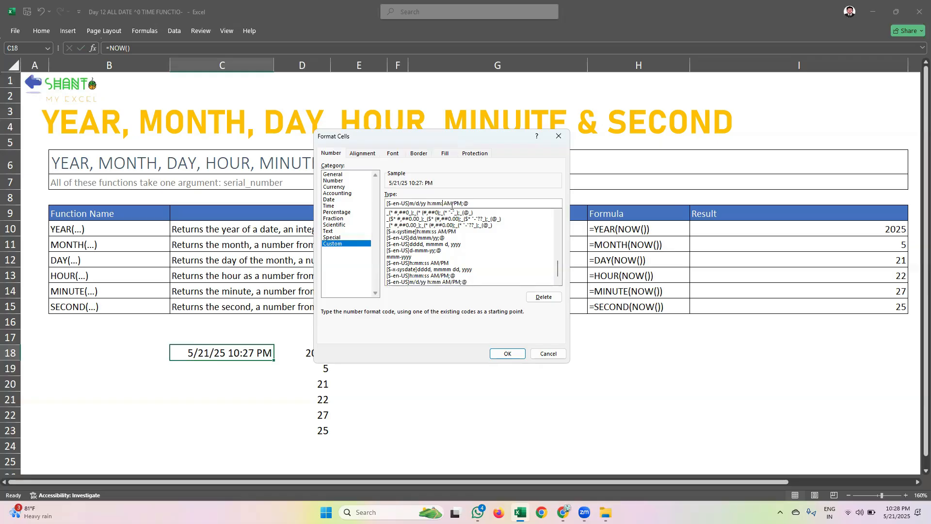
text(S)
click(501, 354)
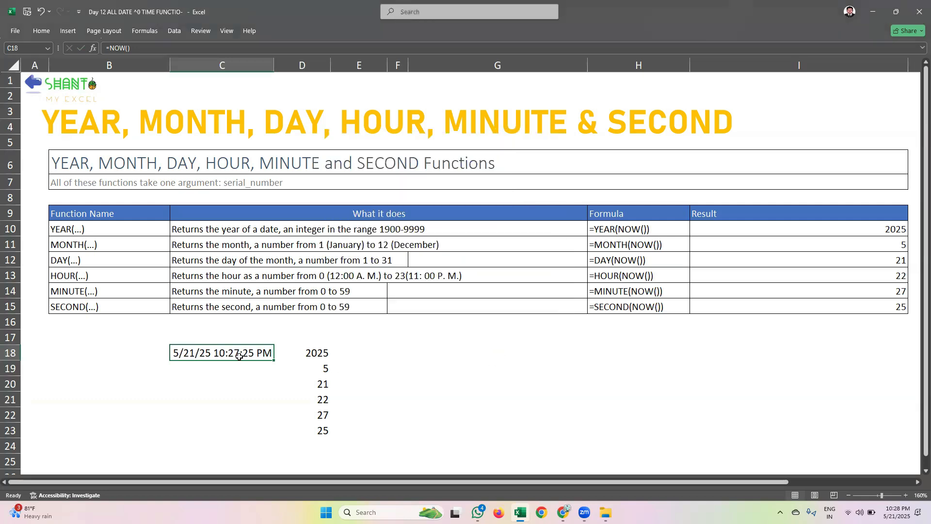
click(256, 397)
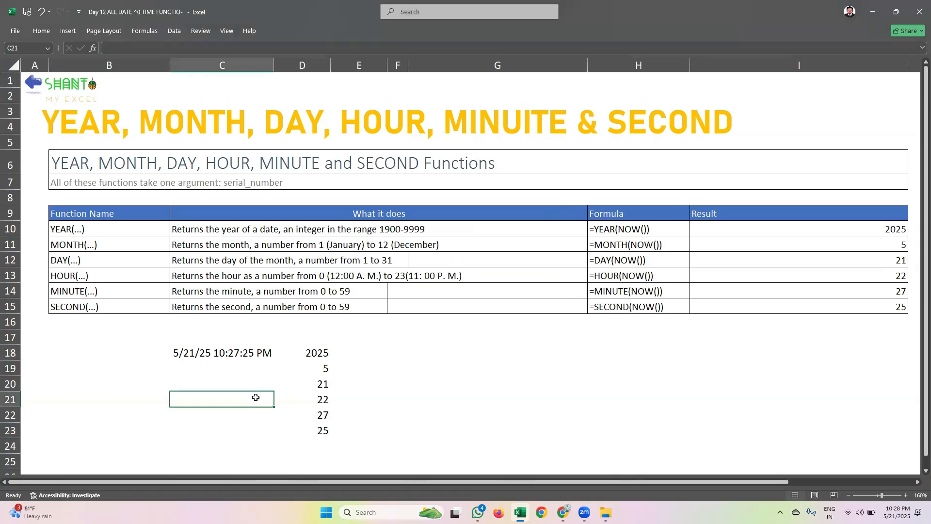
click(241, 421)
click(246, 401)
click(241, 420)
click(238, 391)
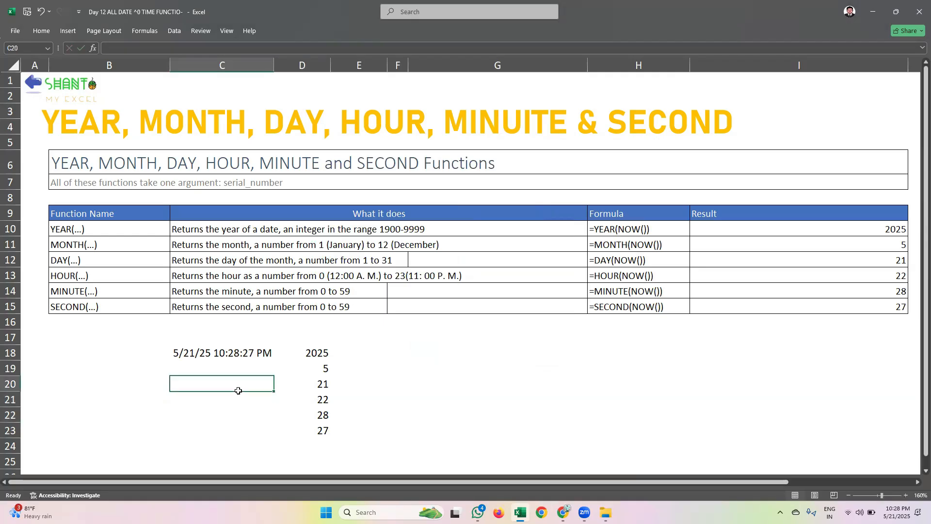
click(234, 420)
click(230, 398)
click(233, 423)
click(231, 395)
key(Up)
key(Up)
click(233, 396)
click(235, 425)
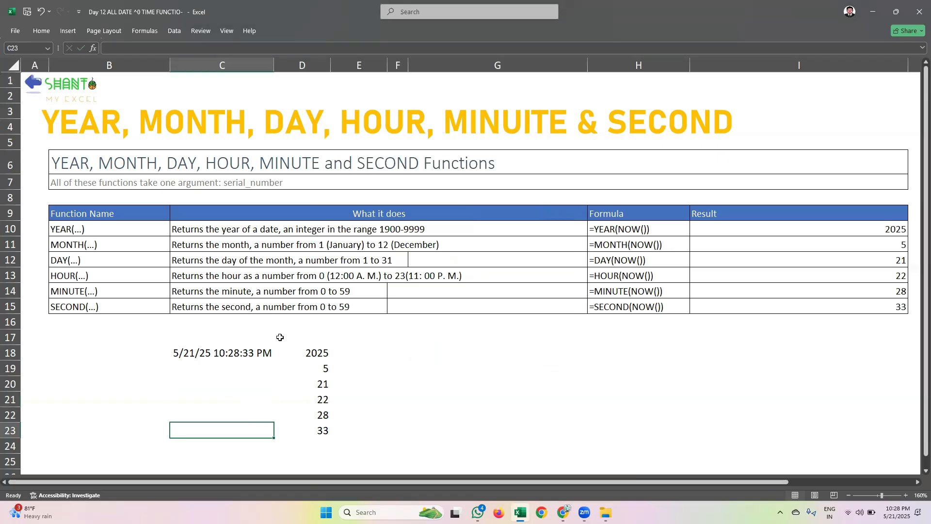
Review the sheets from Class Task 12.01 back to the Part - 02 cover, and return to the YEAR, MONTH, DAY sheet.
ctrl+scroll(270, 329, down, 1)
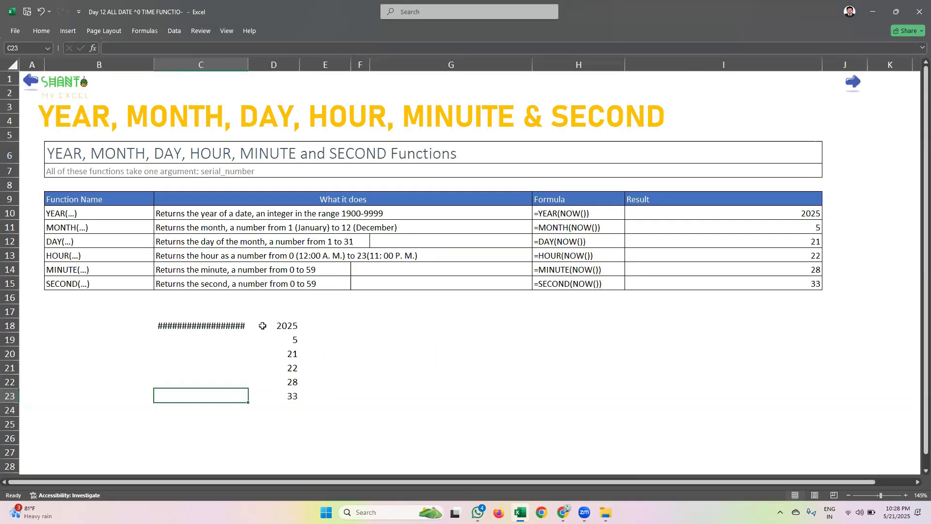
click(850, 85)
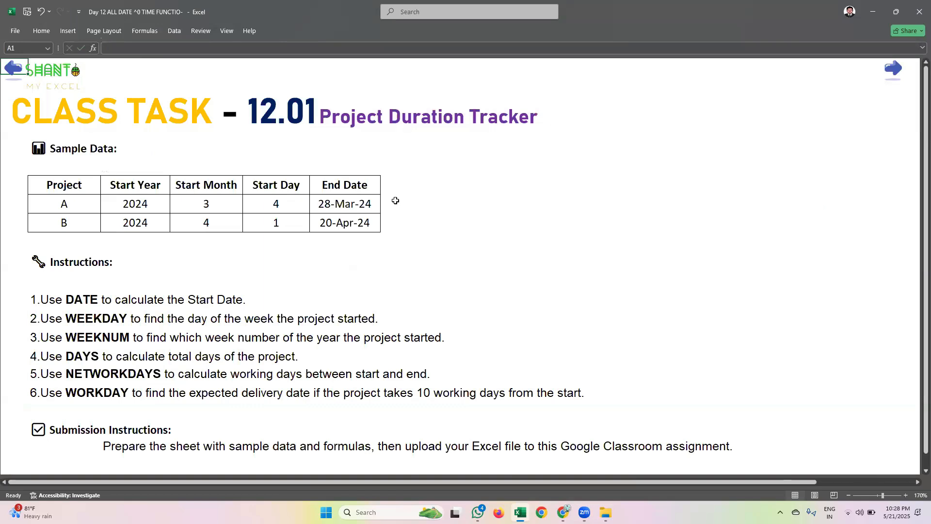
click(14, 70)
click(26, 87)
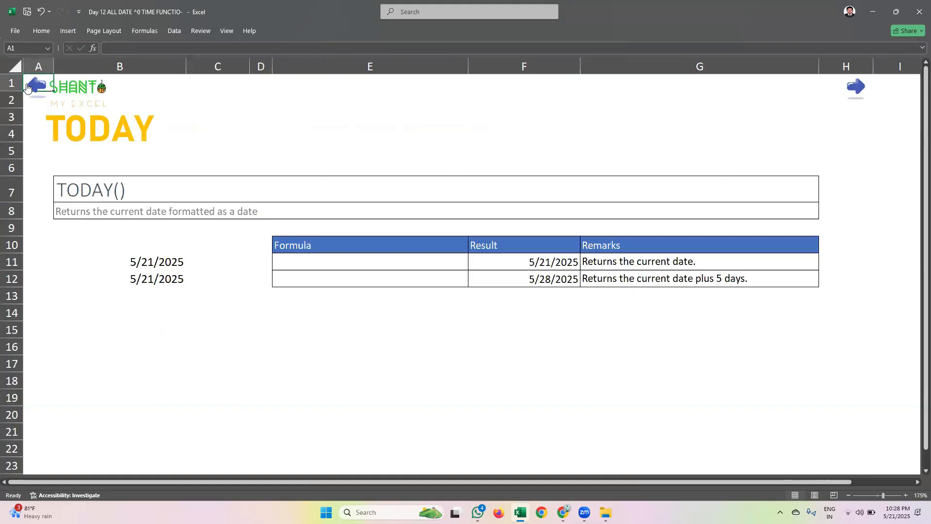
click(32, 89)
click(44, 91)
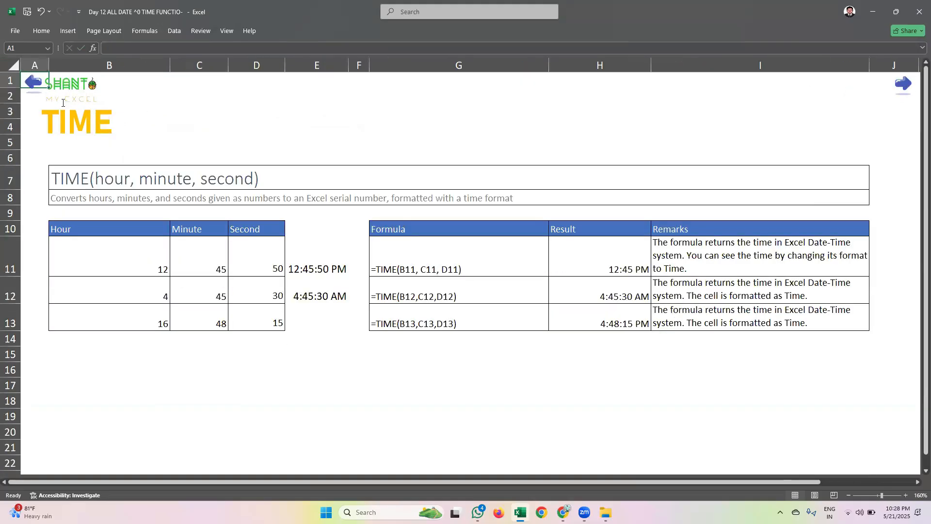
click(29, 82)
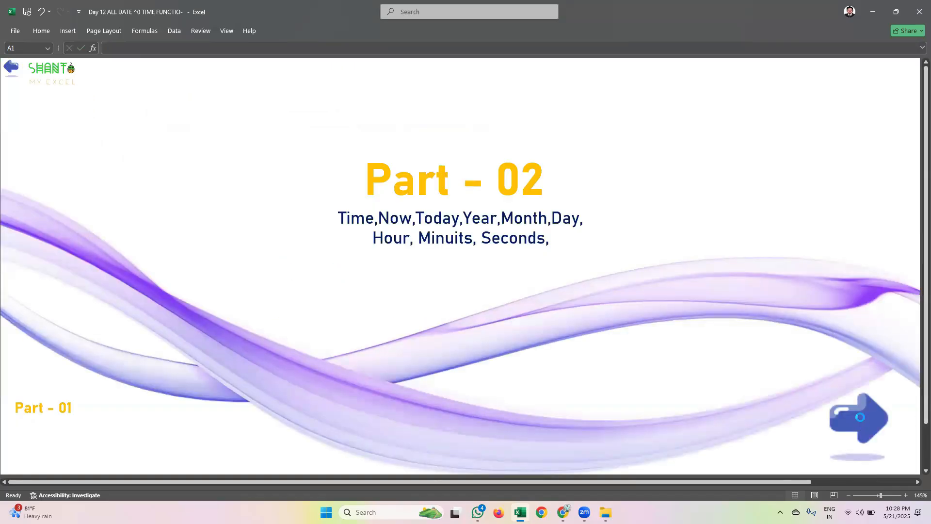
click(860, 417)
click(902, 84)
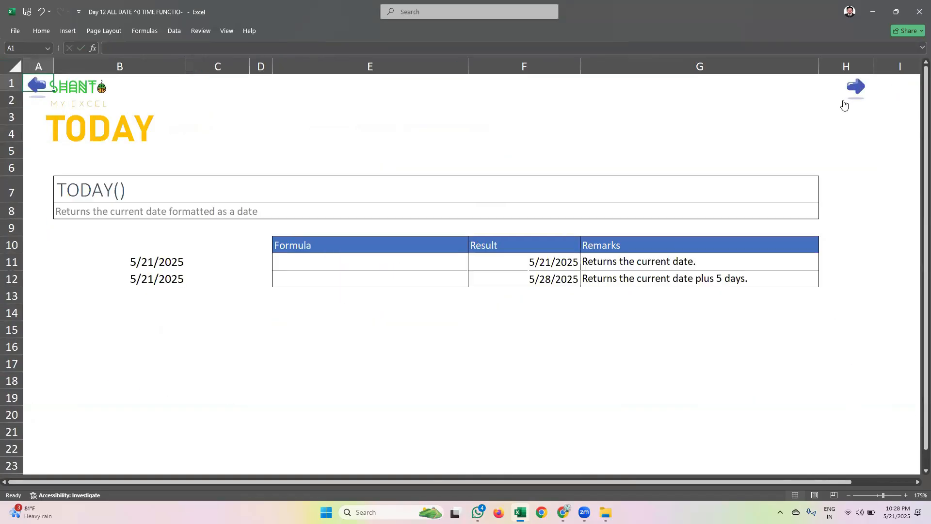
click(851, 82)
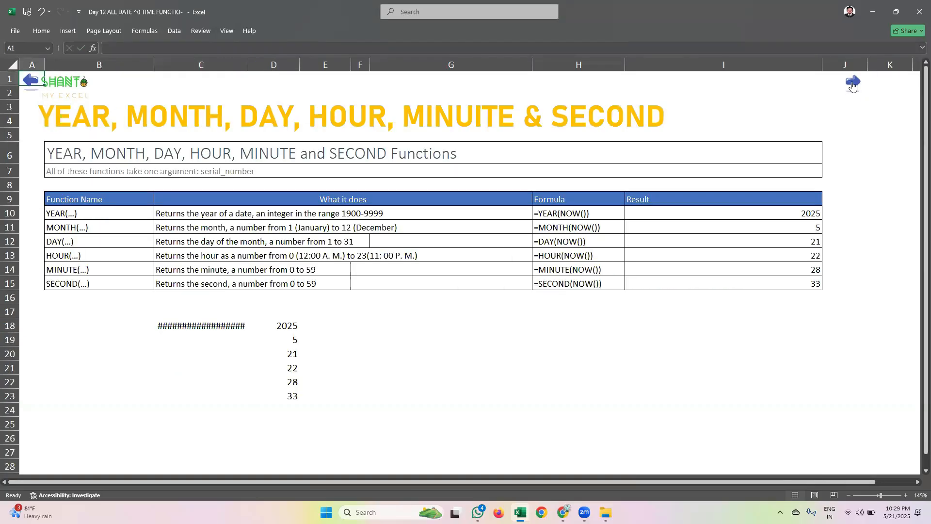
Widen column C to fit the date and time in C18, and go to the Class Task 12.01 sheet.
drag(248, 65, 266, 64)
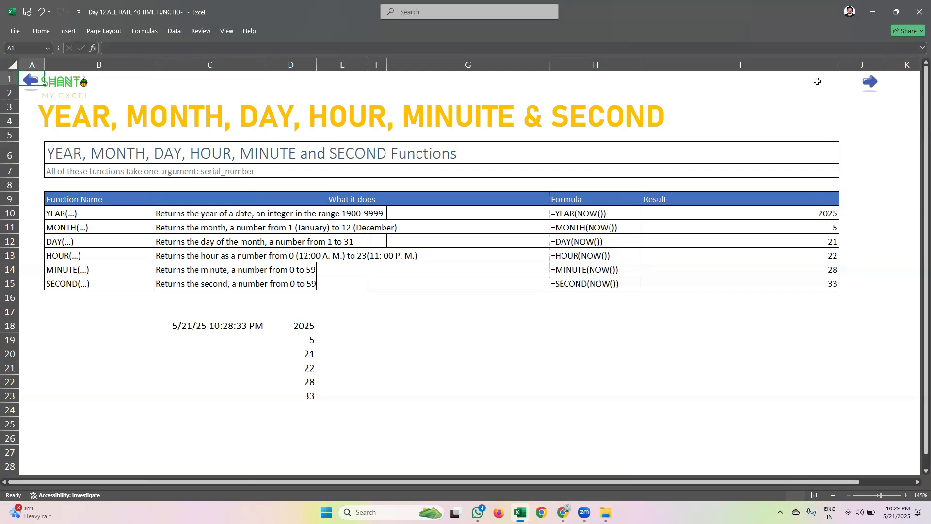
click(867, 85)
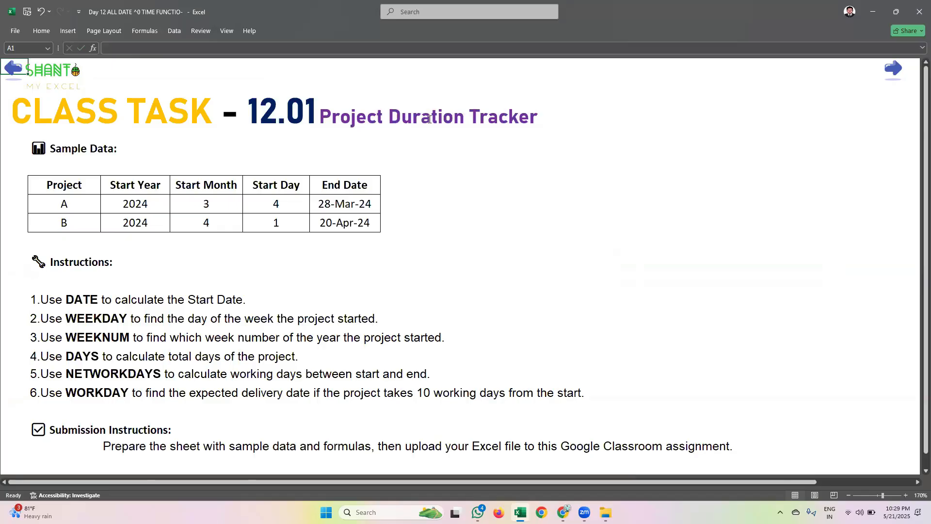
Examine the DATE instruction and the sample data columns from Project to End Date in the Project Duration Tracker.
click(448, 200)
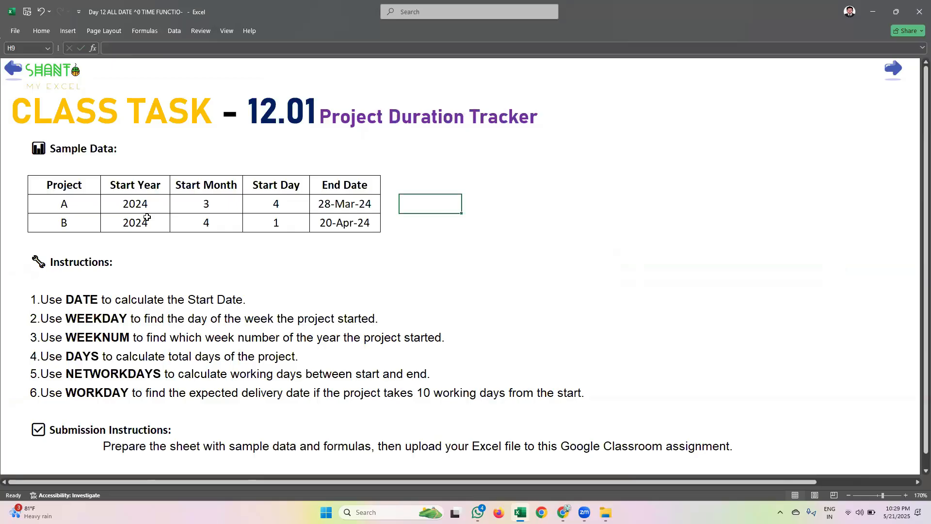
click(47, 300)
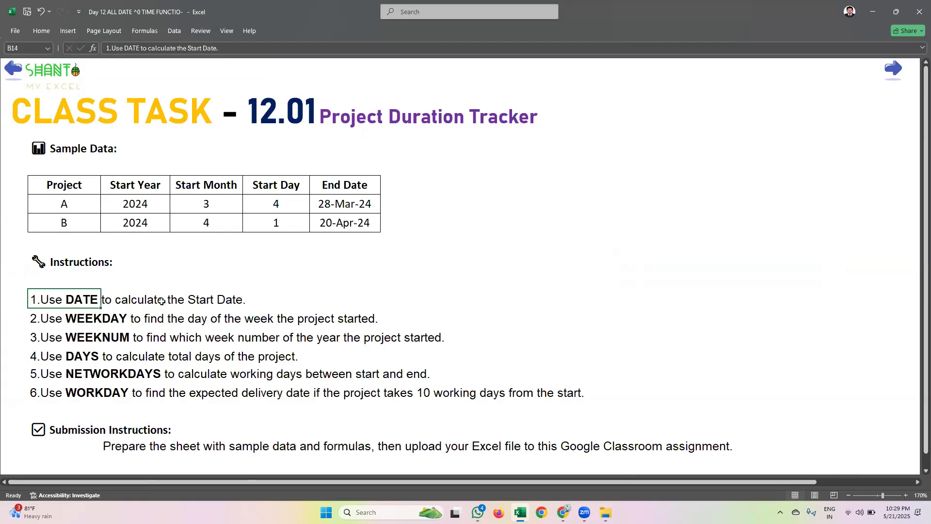
click(266, 298)
click(139, 200)
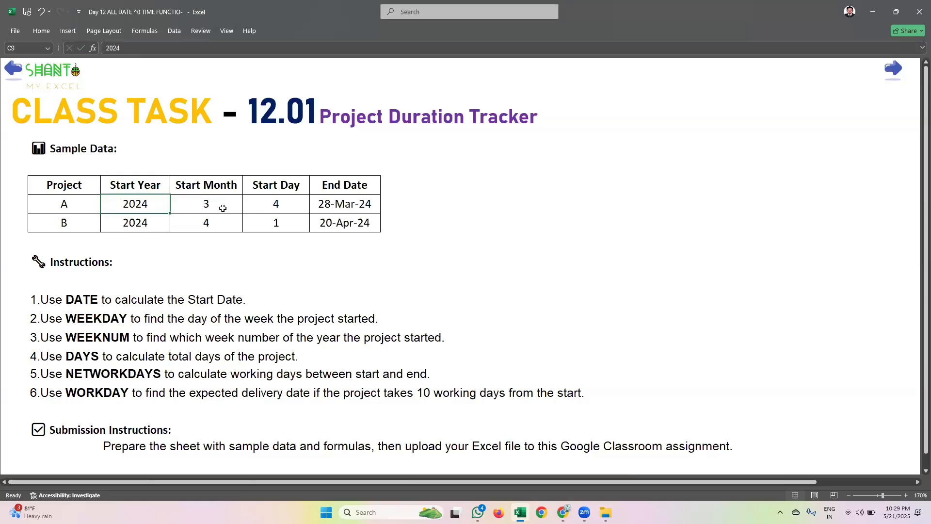
click(64, 186)
drag(65, 187, 68, 219)
click(71, 221)
click(132, 186)
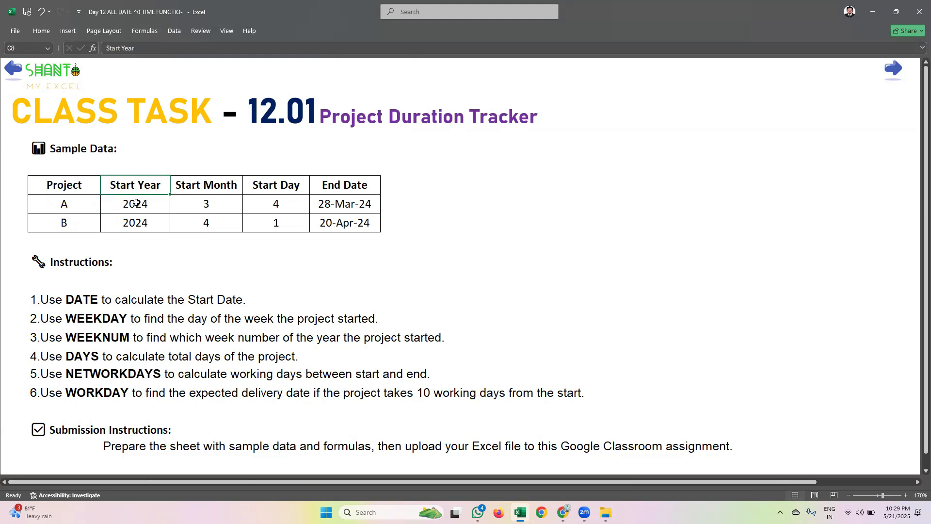
drag(133, 194, 137, 224)
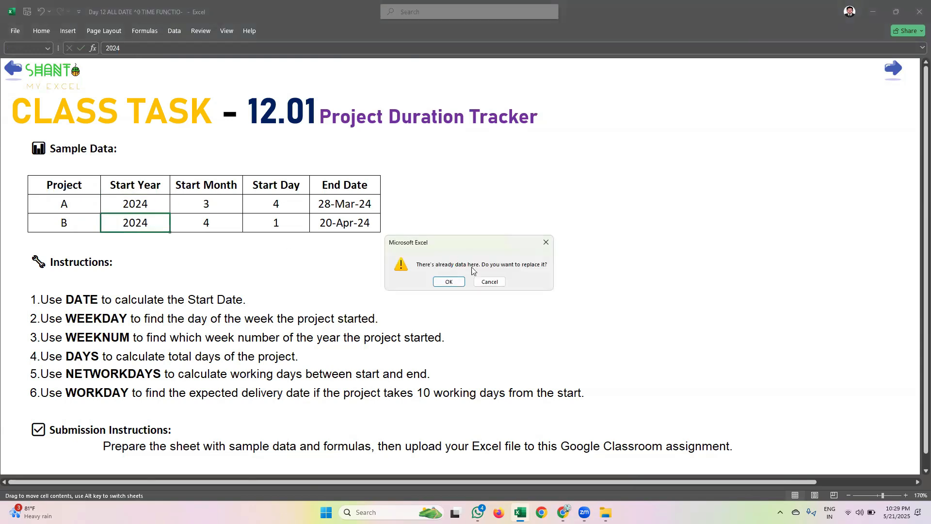
click(490, 281)
drag(224, 184, 228, 216)
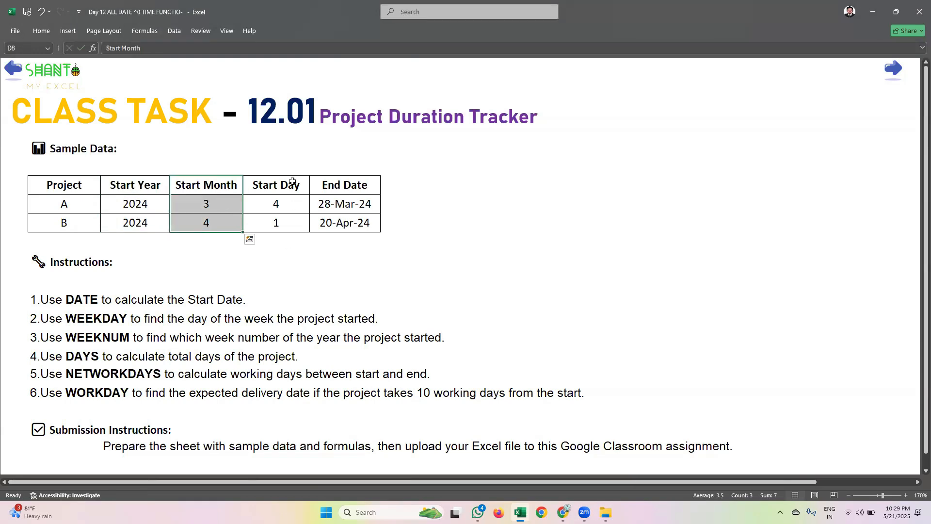
drag(293, 181, 297, 216)
drag(357, 190, 359, 222)
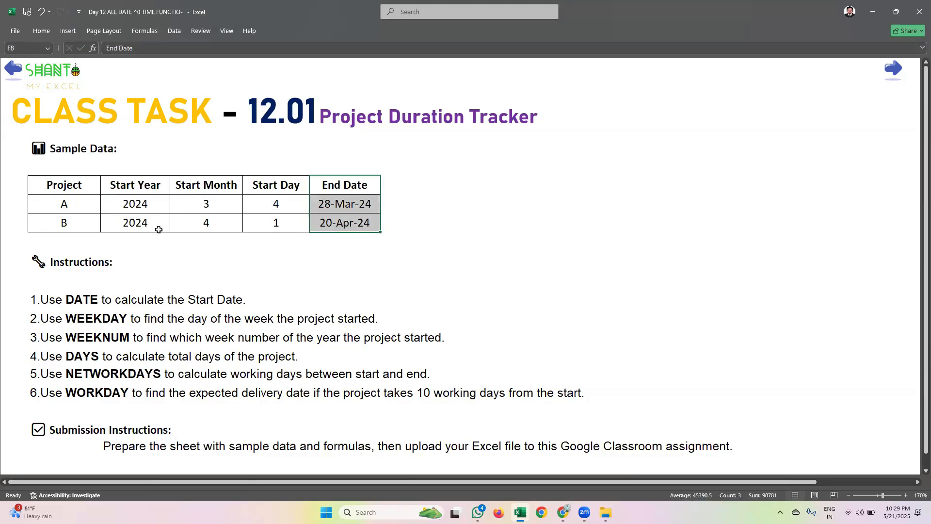
Add a Start Date header in G8 beside End Date, and fit column G's width to it.
click(392, 185)
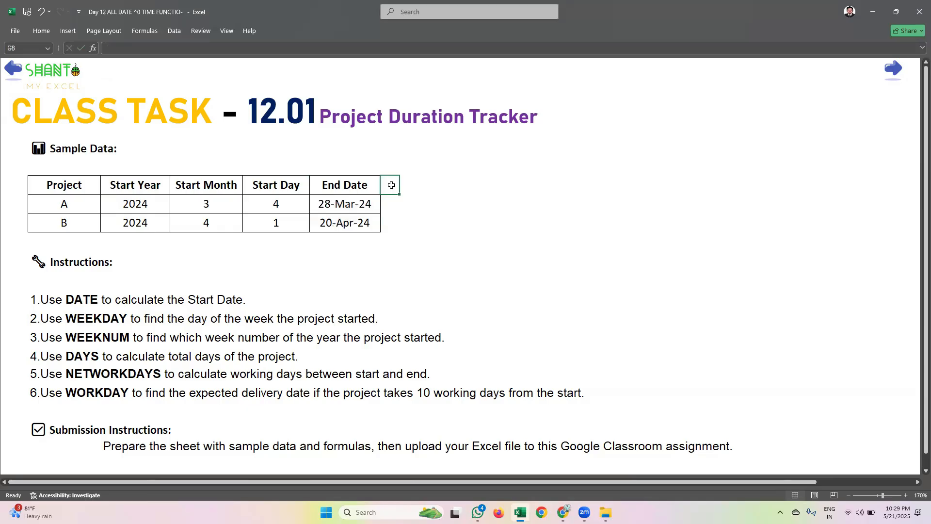
text(sTART)
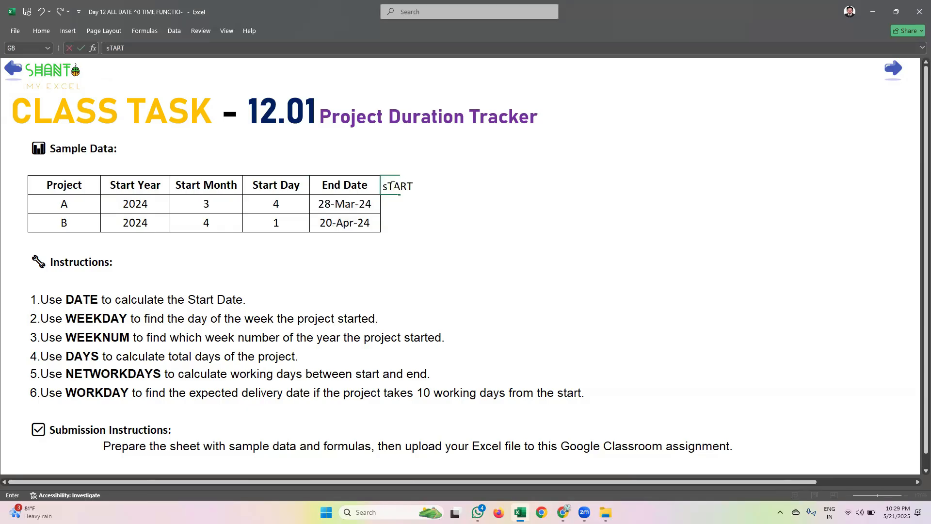
text( Date)
key(Tab)
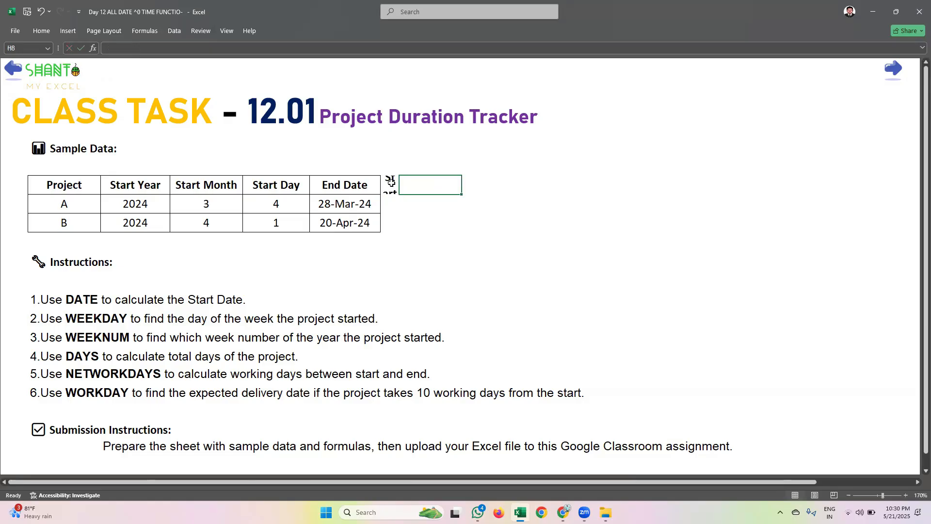
double_click(398, 57)
click(410, 201)
click(418, 179)
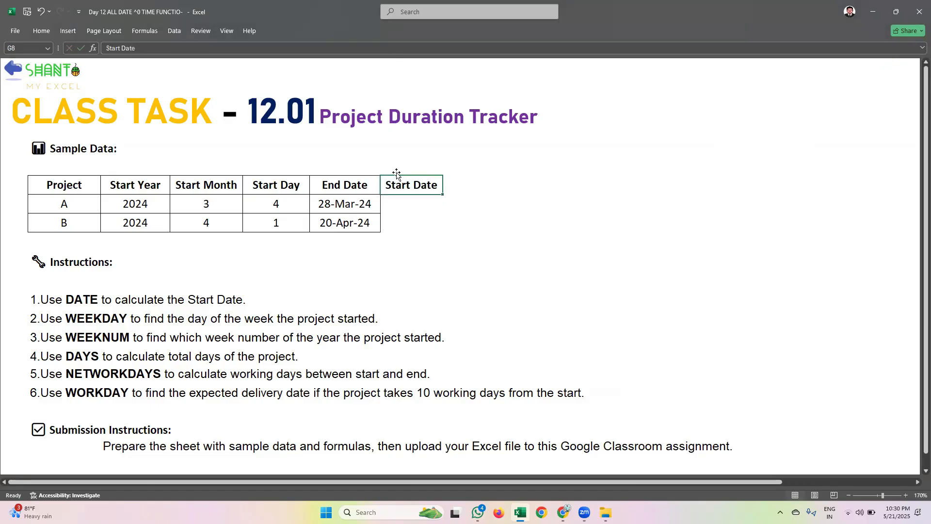
Calculate project A's start date in G9 with =DATE(C9,D9,E9), and copy the formula down to G10 for project B.
click(412, 200)
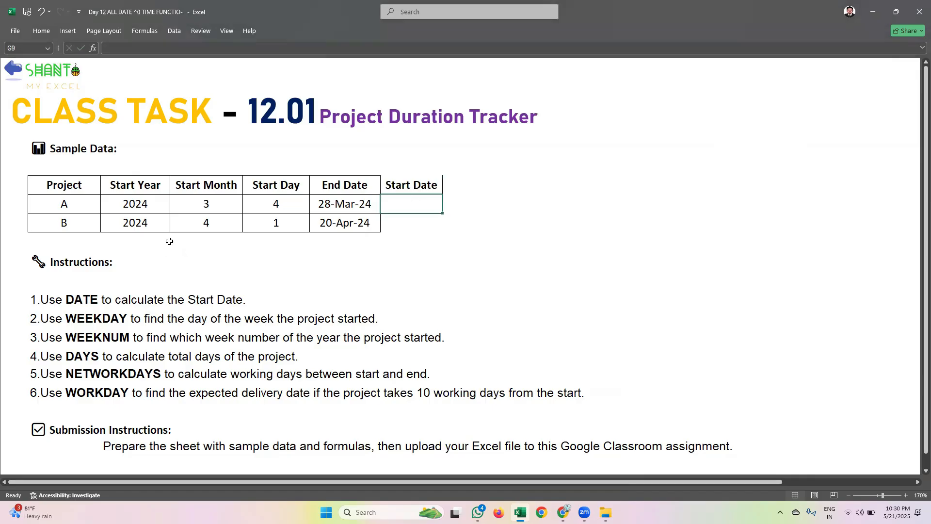
text(=date)
key(Tab)
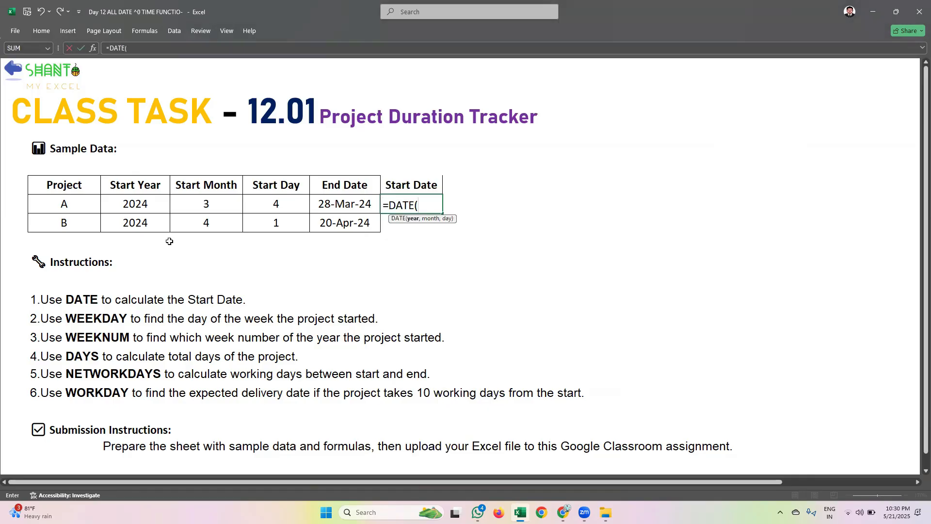
click(125, 204)
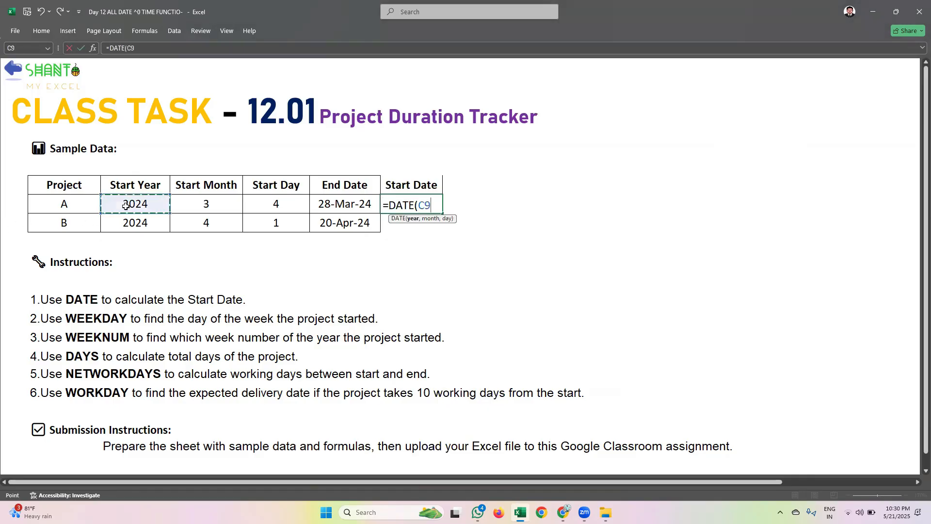
text(,)
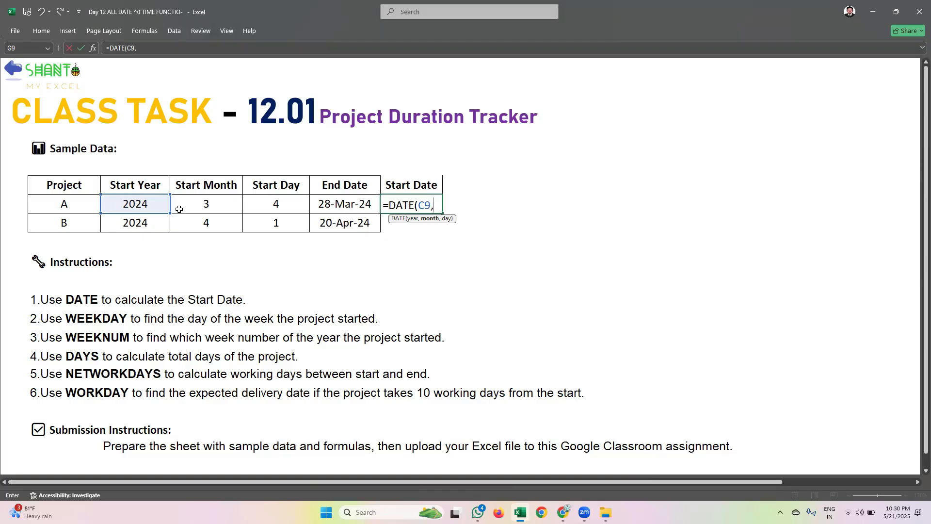
click(189, 205)
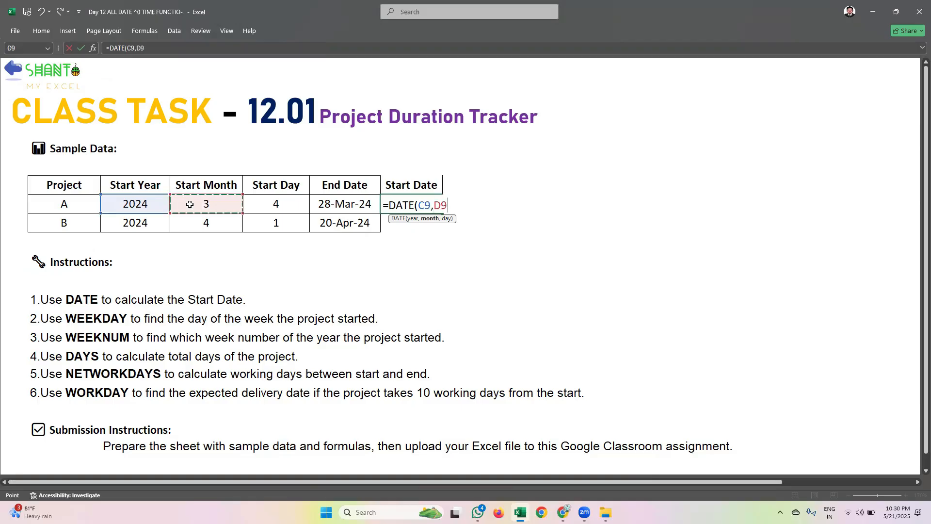
text(,)
click(259, 205)
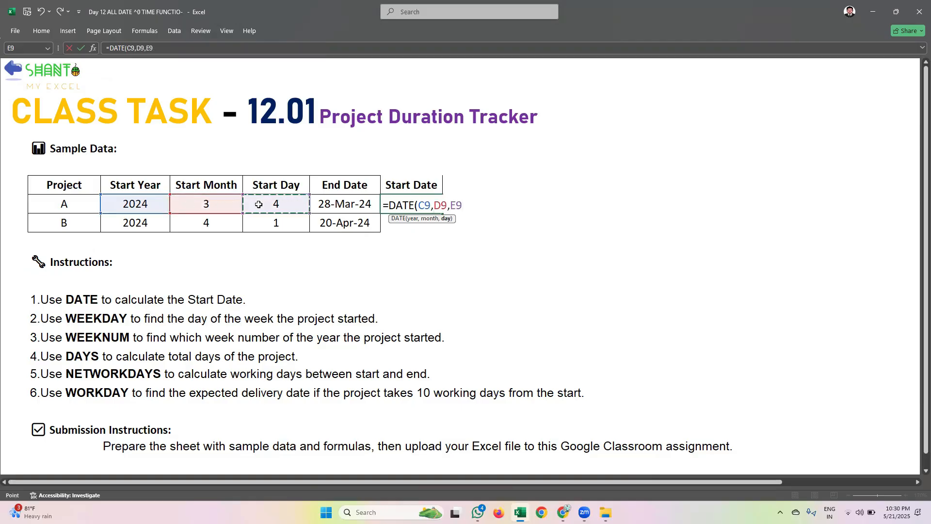
key(Return)
click(423, 204)
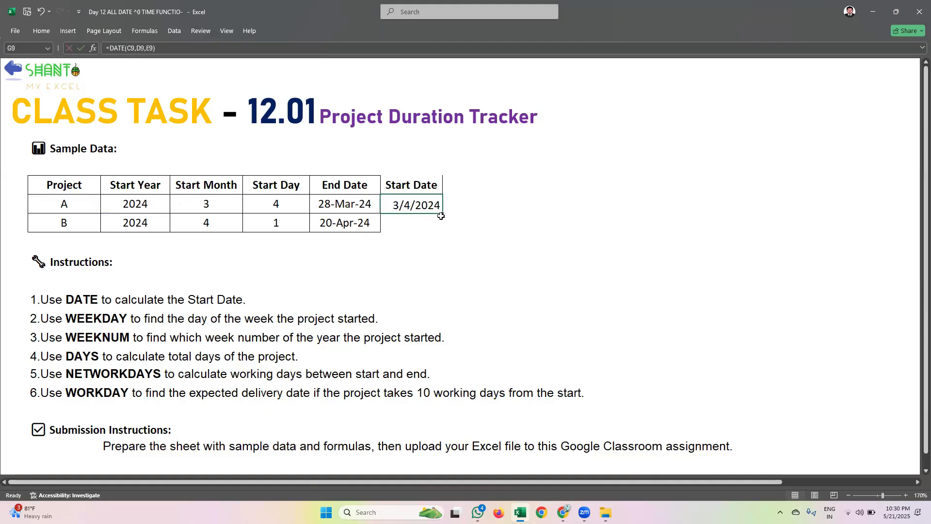
drag(441, 216, 441, 230)
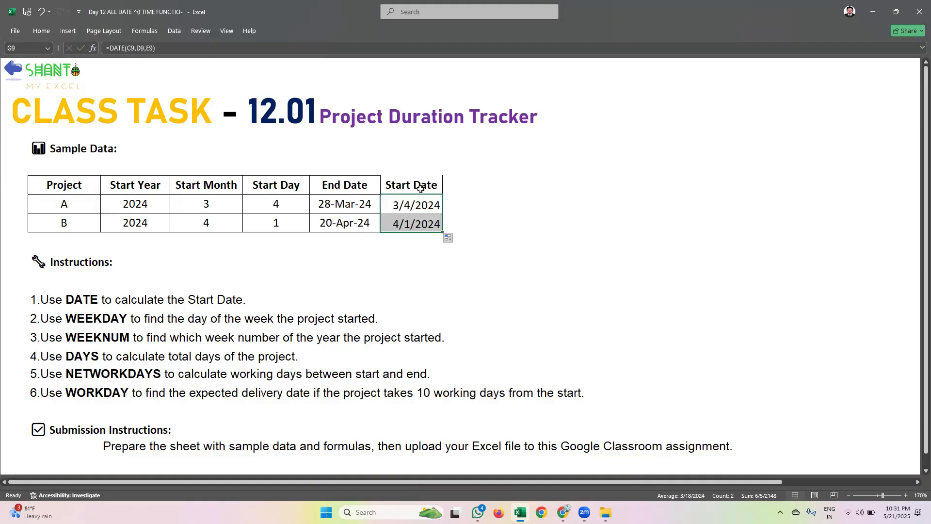
Add a weekday header in H8 beside Start Date.
click(445, 182)
text(weekday)
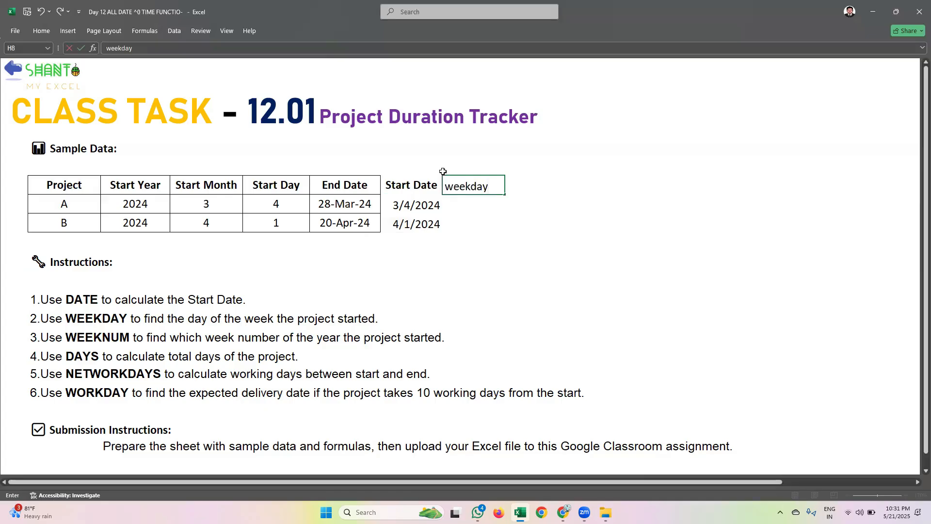
key(Return)
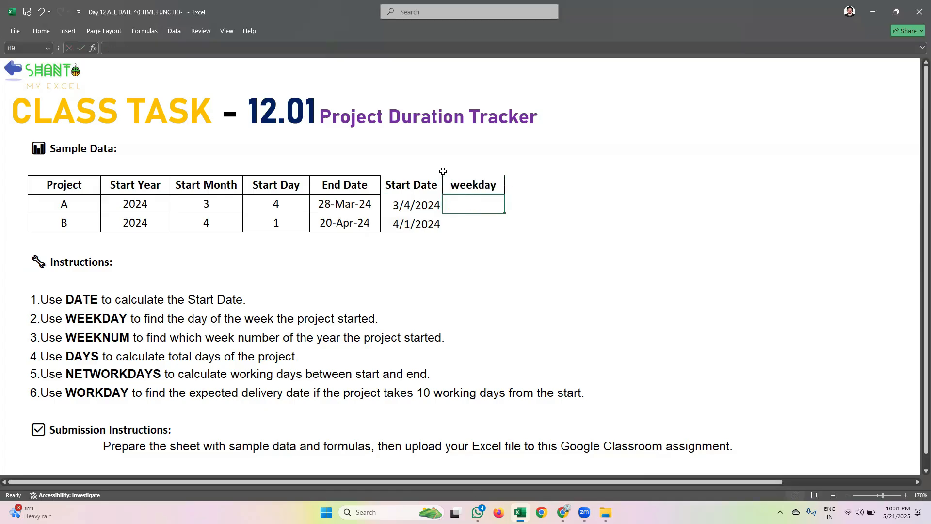
Enter =WEEKDAY(G9,16) in H9 for project A, using the return type that counts from Saturday through Friday.
text(=weed)
key(BackSpace)
text(kda)
key(Tab)
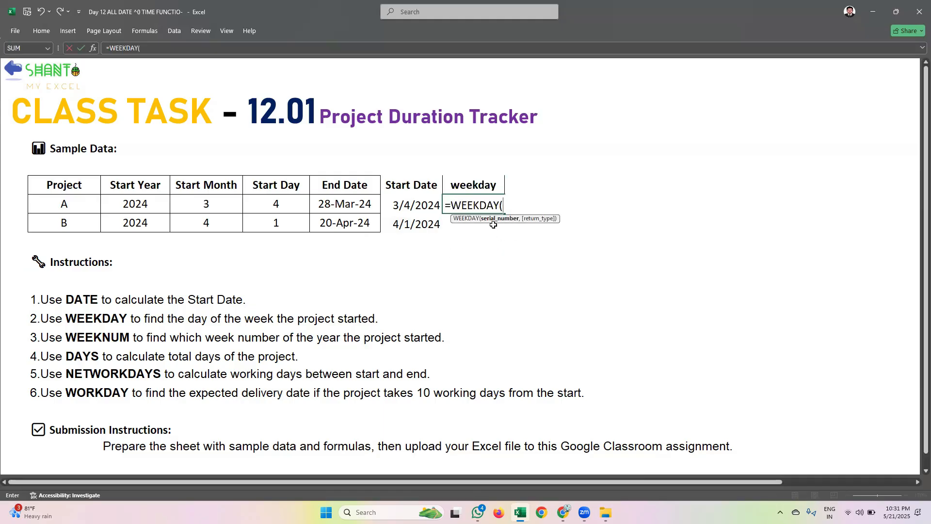
click(413, 206)
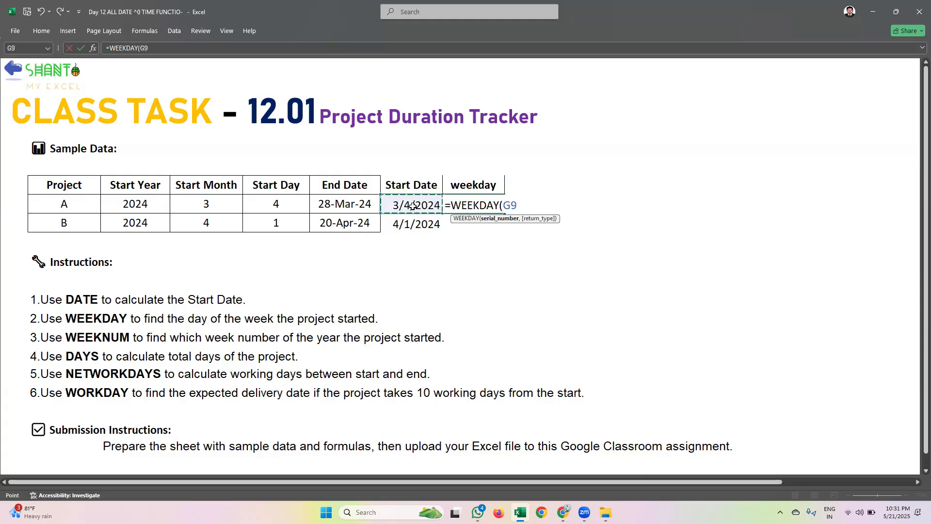
text(,)
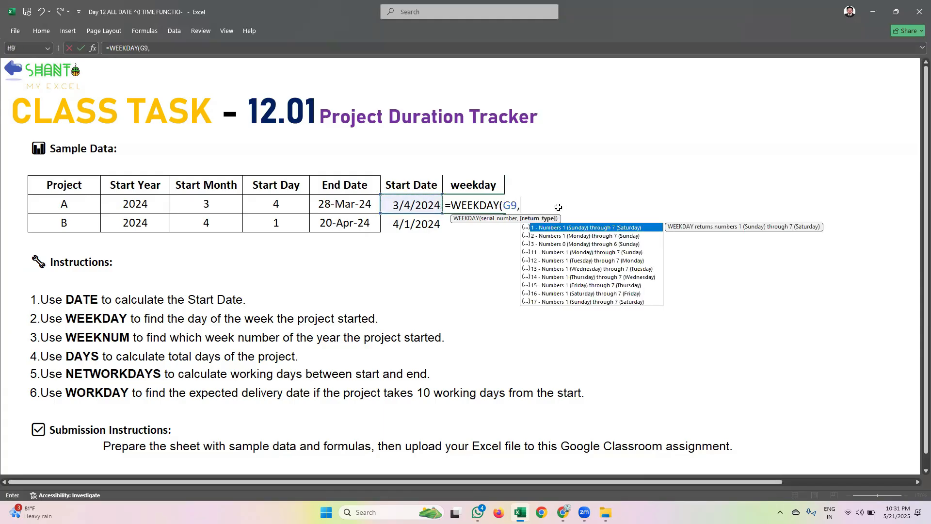
click(545, 294)
double_click(543, 294)
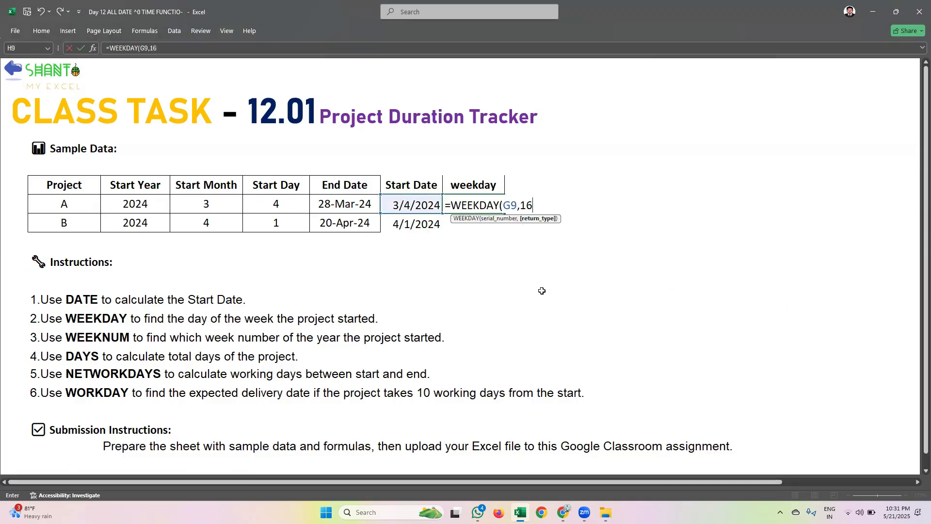
key(Return)
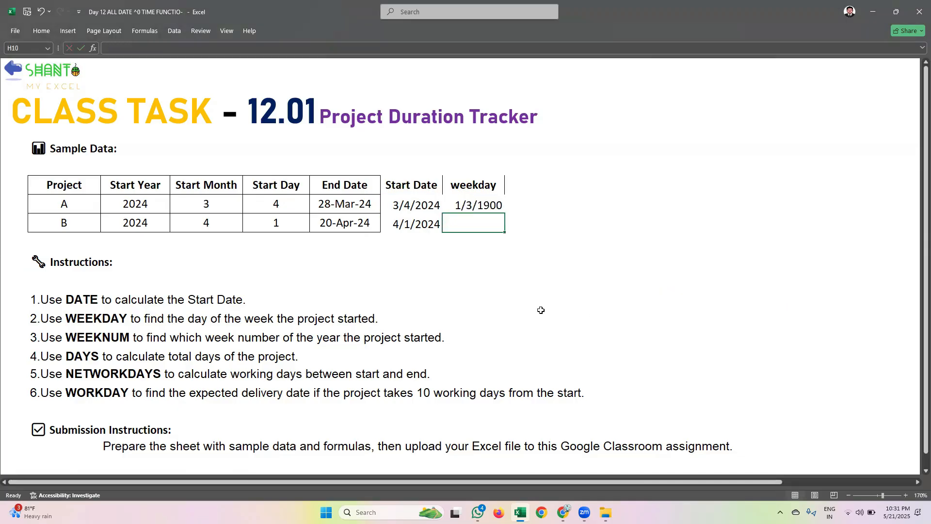
Copy the WEEKDAY formula from H9 down to H10, and set both cells to the General number format.
click(480, 205)
drag(504, 213, 504, 226)
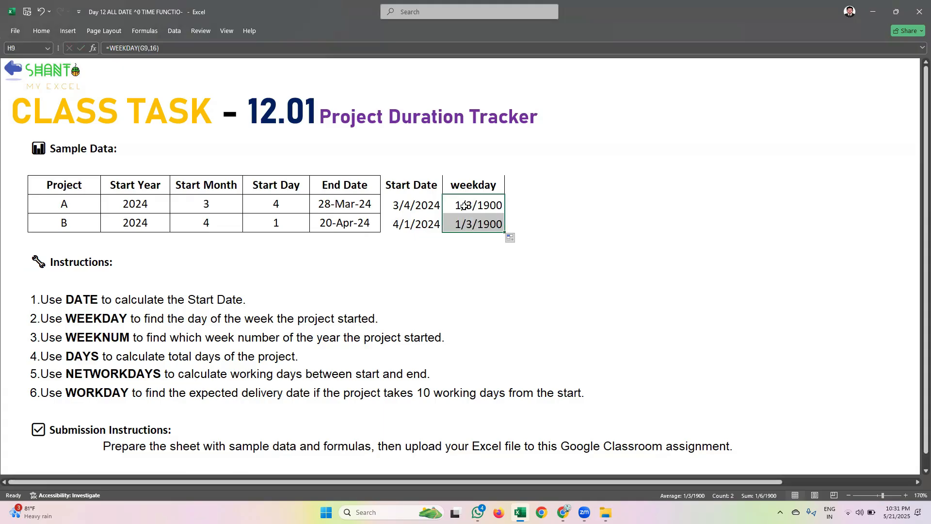
click(39, 30)
click(420, 49)
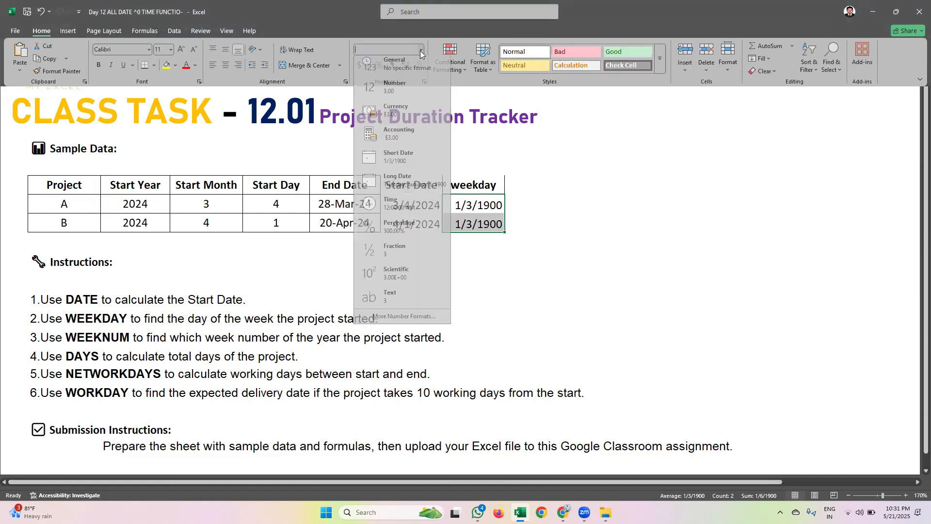
click(396, 68)
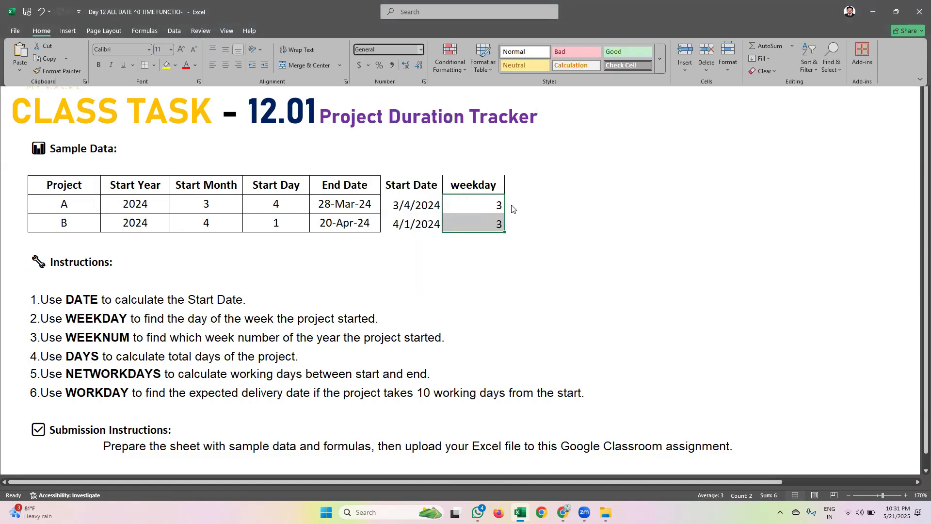
Compare the WEEKDAY formulas and results in H9 and H10 with the start dates in G9 and G10.
click(481, 205)
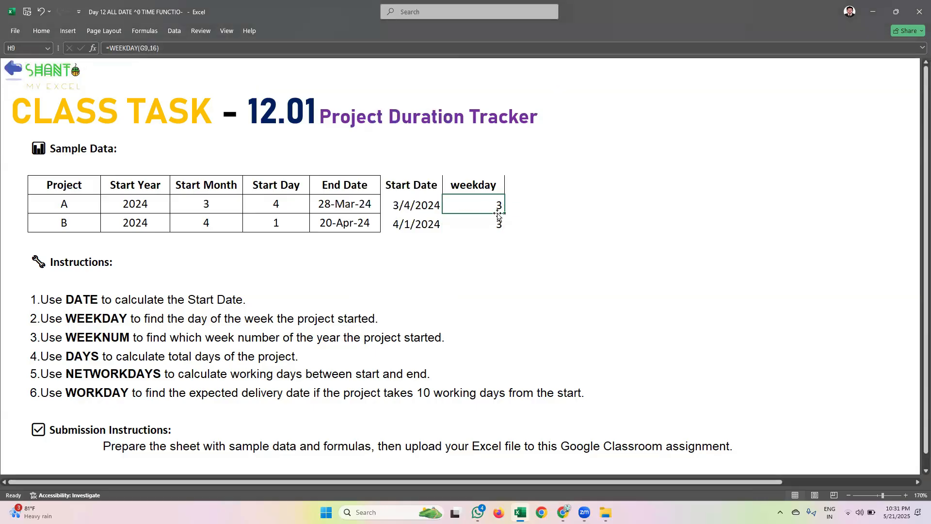
click(489, 223)
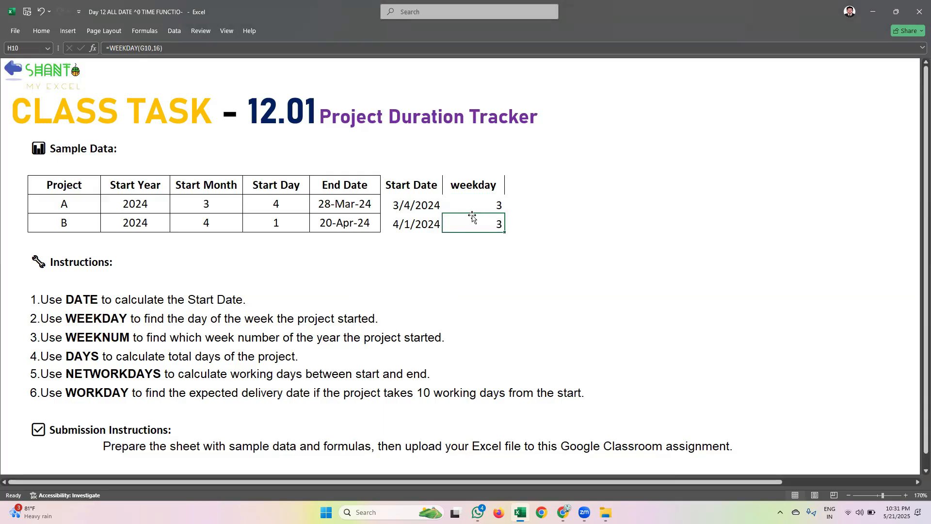
double_click(482, 222)
click(399, 205)
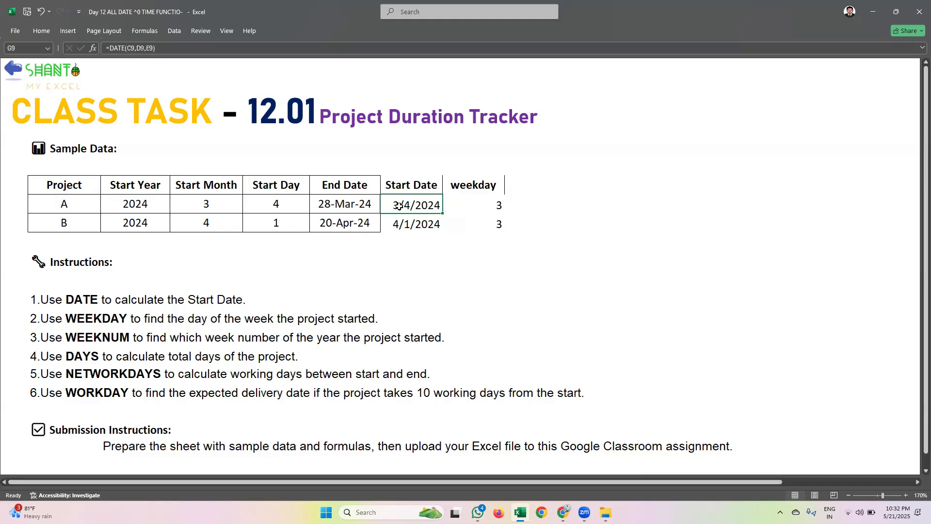
click(390, 224)
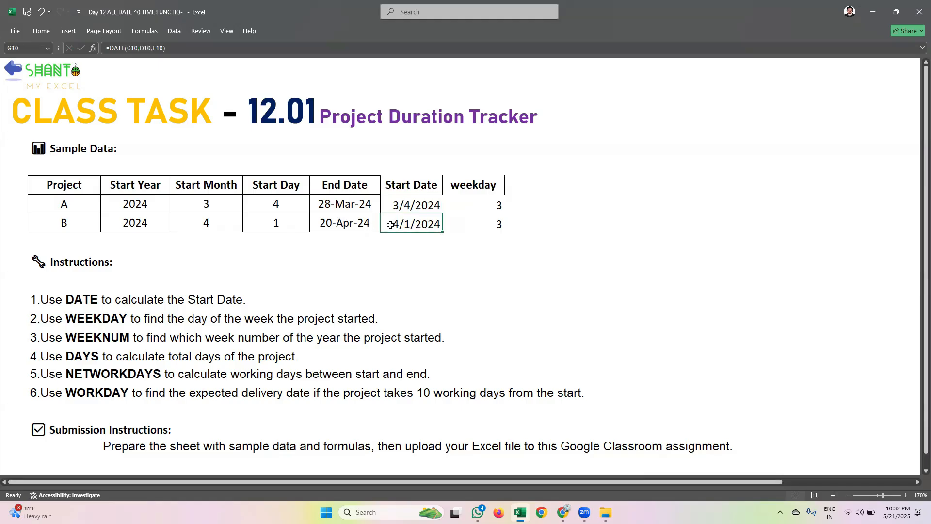
click(474, 205)
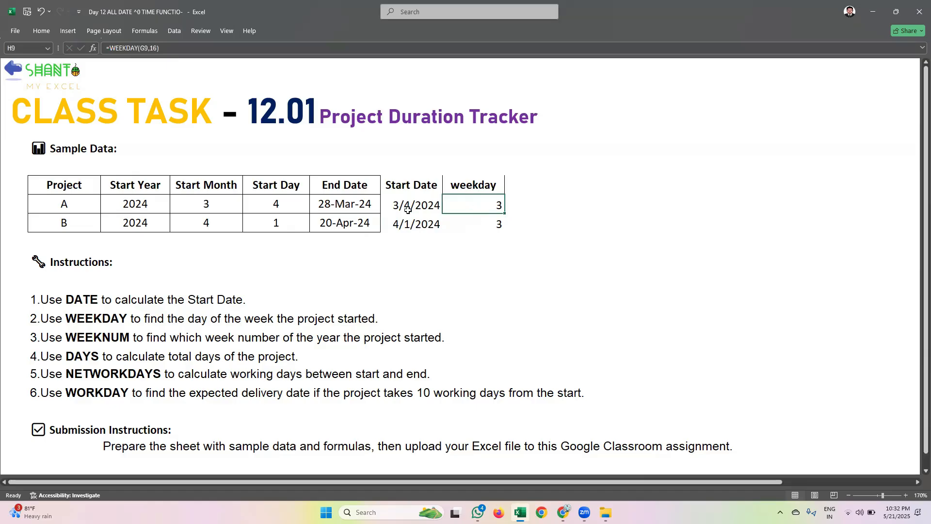
click(462, 227)
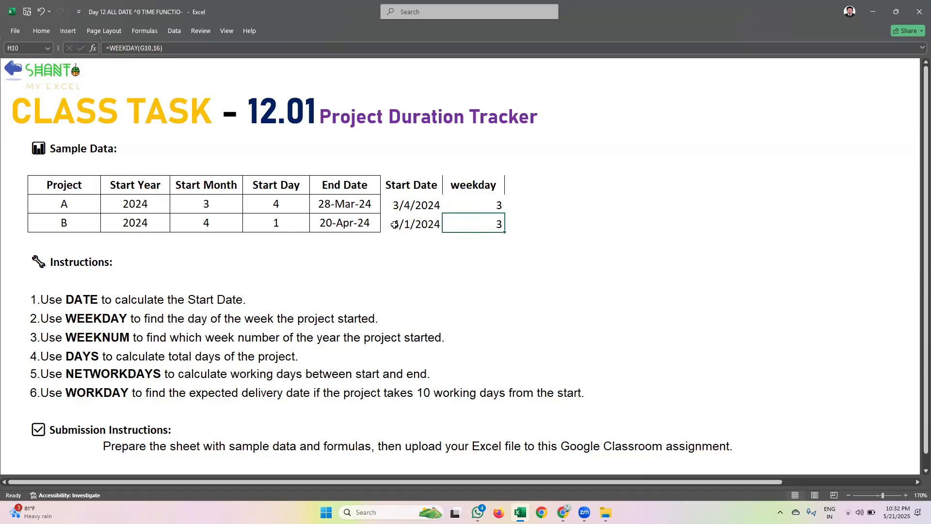
Add a weeknum header in I8 beside weekday, and widen column I to fit it.
click(516, 188)
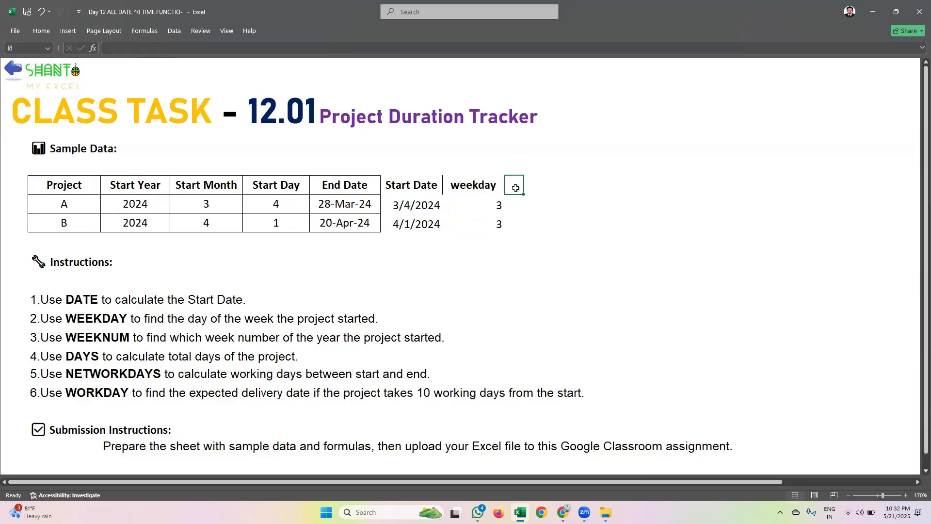
text(weeknum)
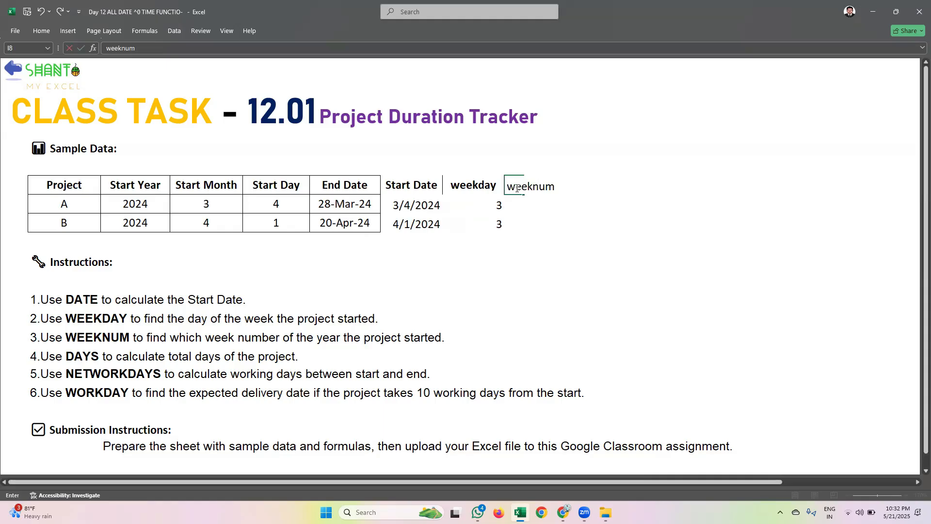
key(Return)
drag(516, 184, 770, 176)
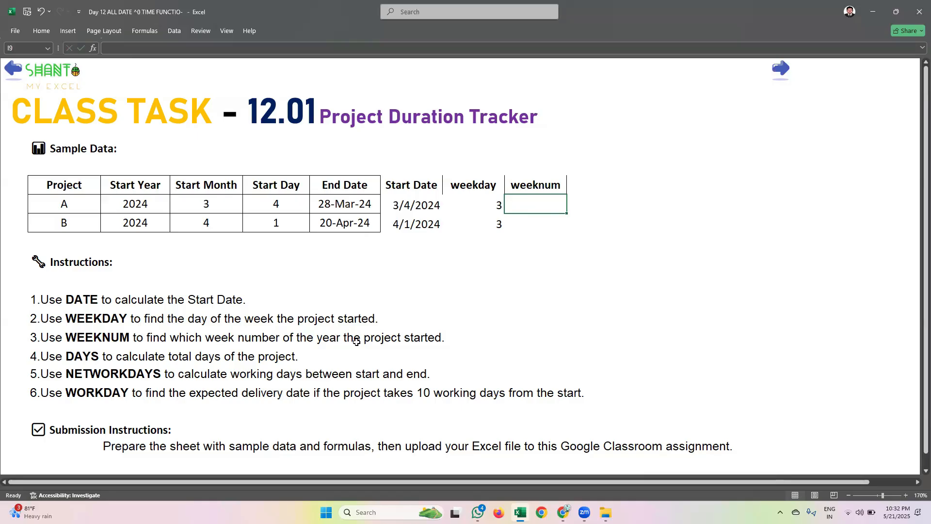
Calculate project A's starting week number in I9 with =WEEKNUM(G9,16), and copy the formula down to I10.
click(415, 202)
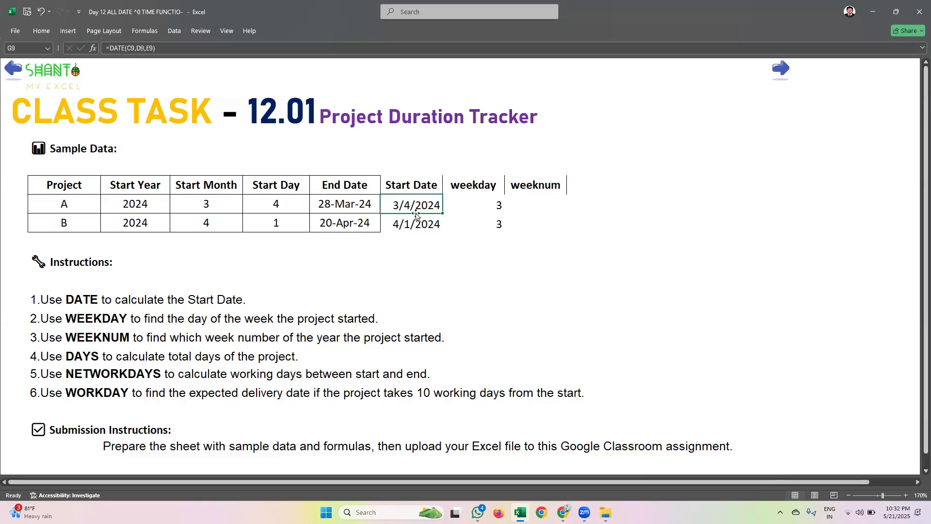
click(548, 202)
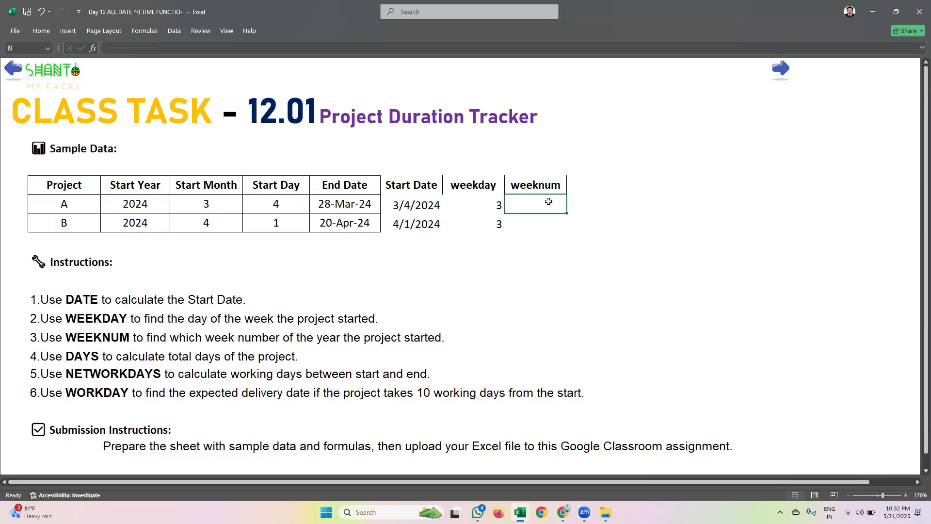
text(=w)
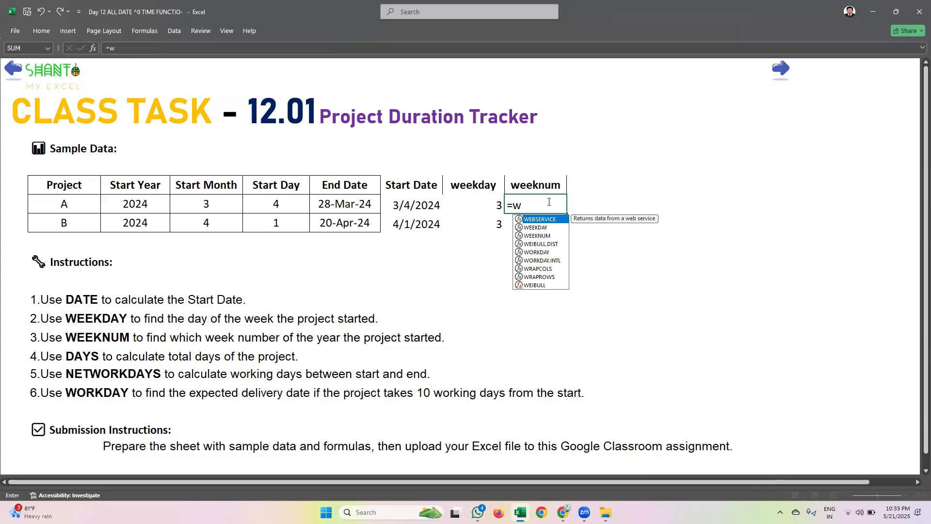
text(eeknum)
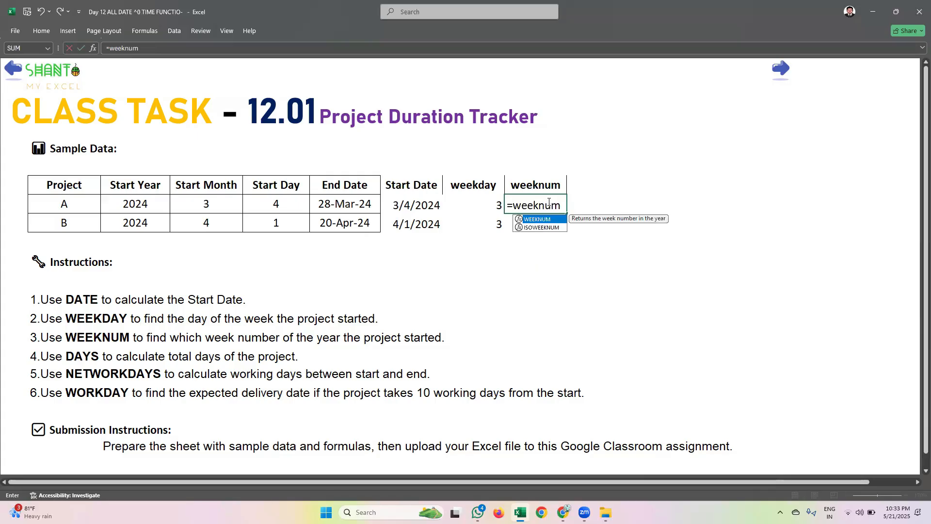
key(Tab)
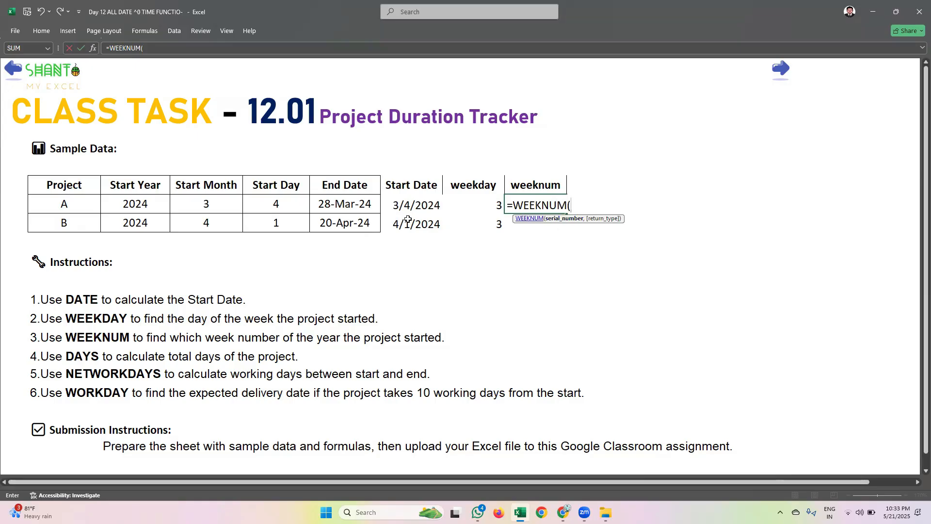
click(403, 206)
text(,)
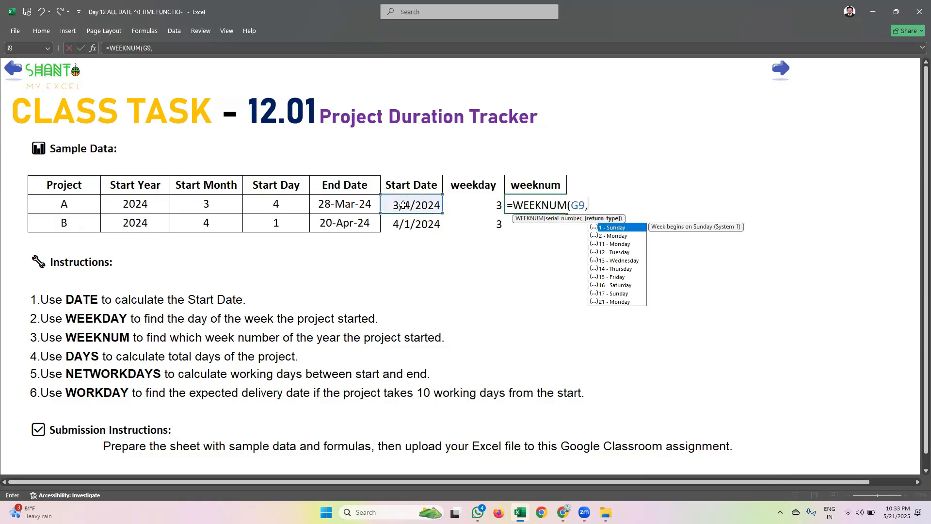
double_click(610, 285)
key(Return)
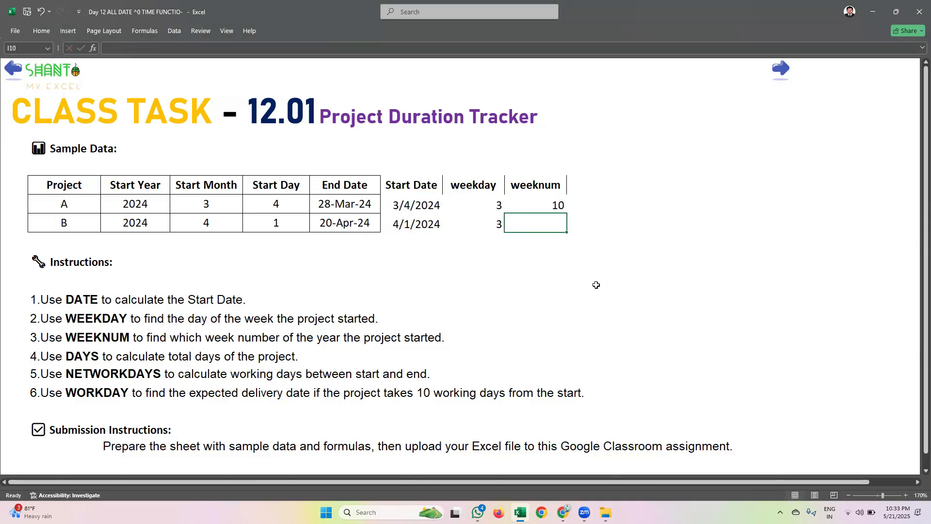
click(553, 207)
double_click(565, 215)
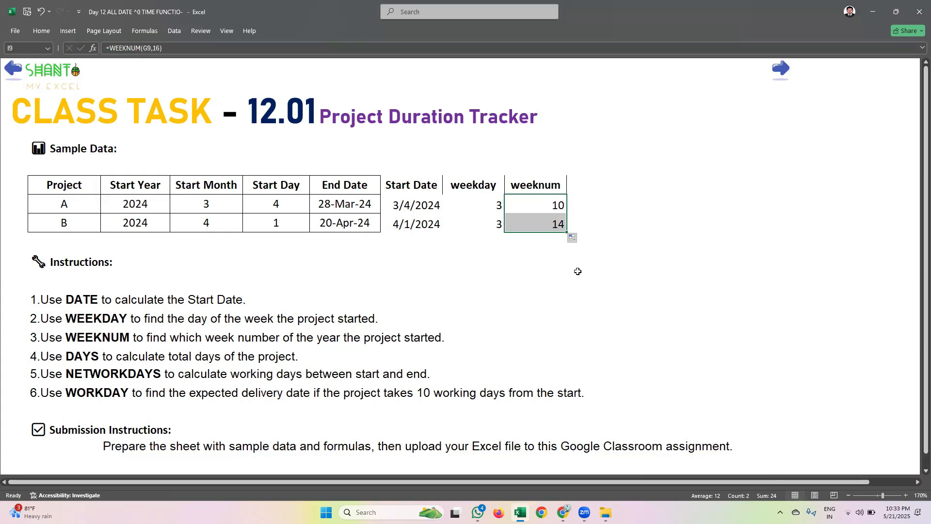
Review the weeknum formulas and the start and end dates, and add a days header in J8 beside weeknum.
click(547, 207)
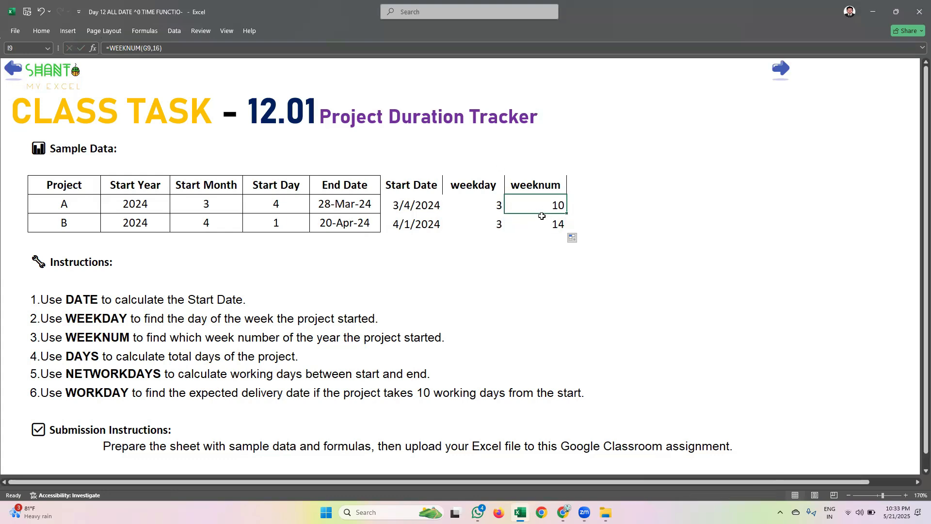
click(538, 224)
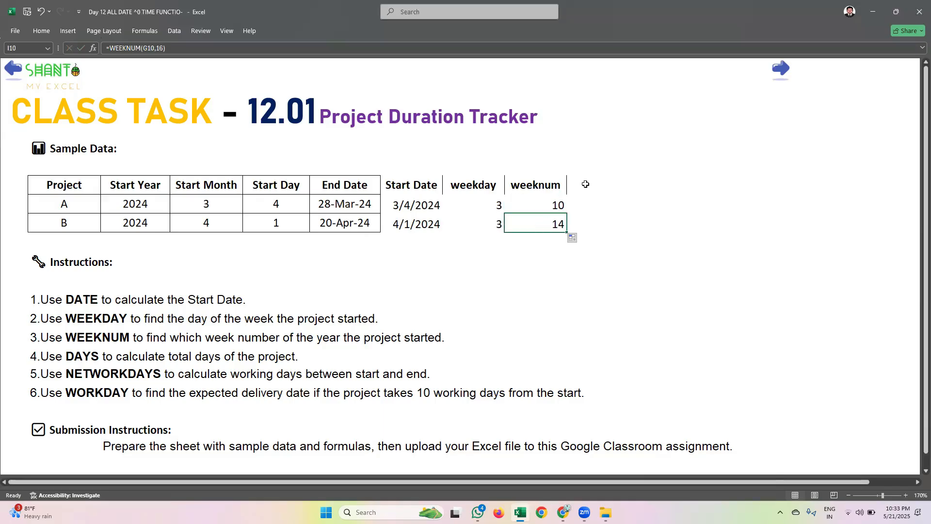
click(585, 184)
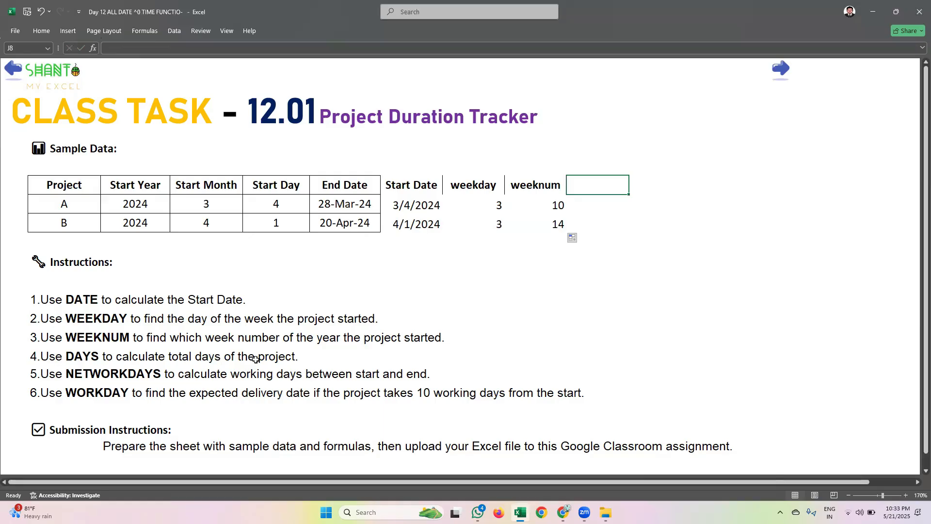
click(418, 203)
click(344, 204)
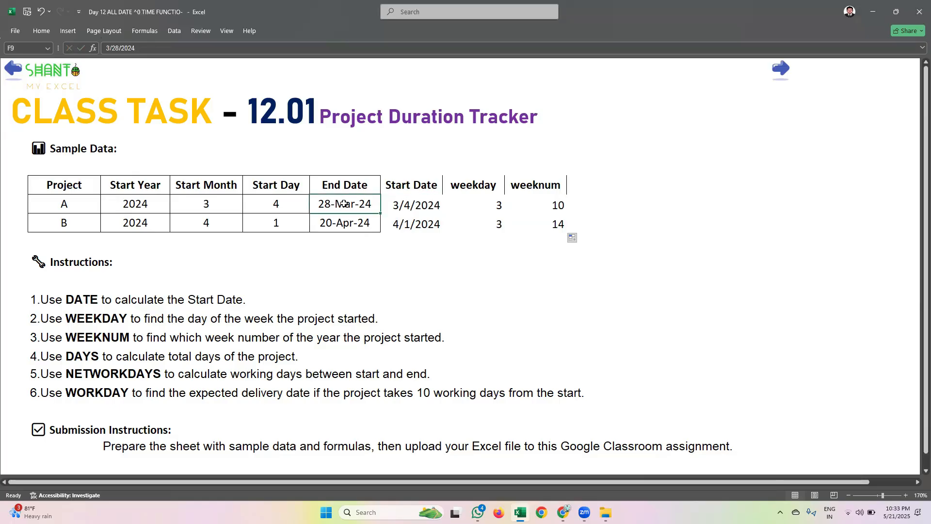
click(402, 206)
click(340, 204)
click(582, 185)
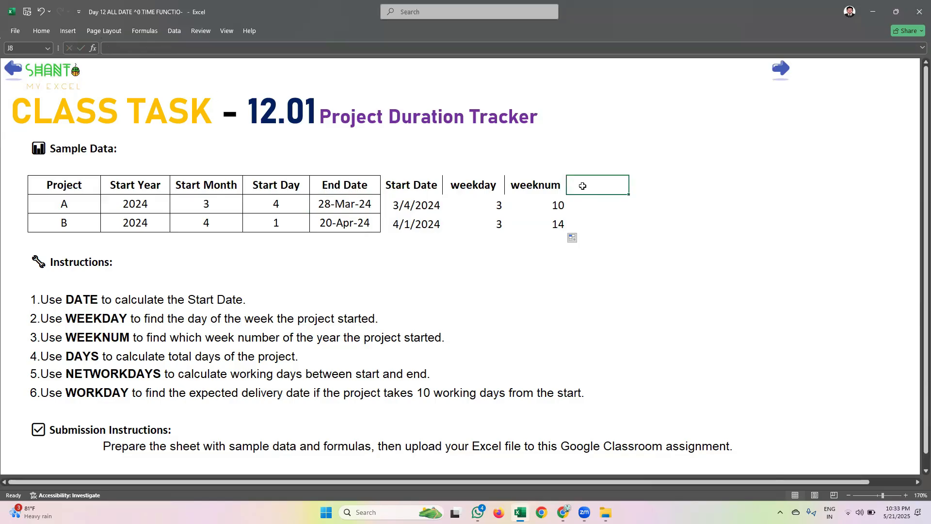
text(days)
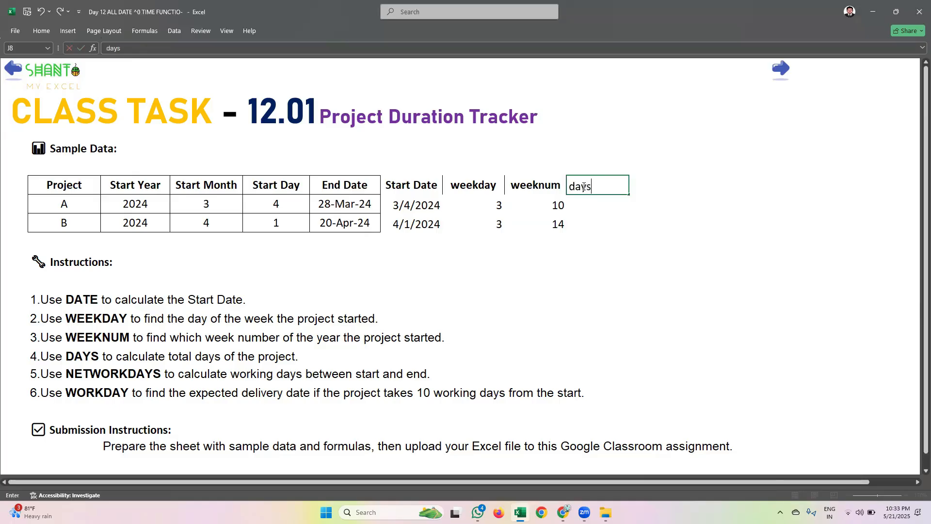
key(Return)
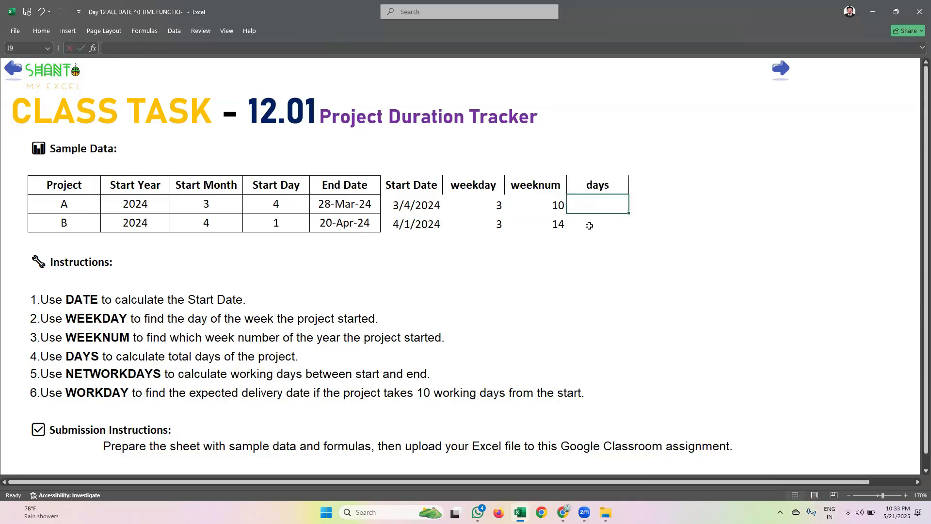
Calculate project A's total days in J9 with =DAYS(F9,G9), and copy the formula down to J10.
text(=days)
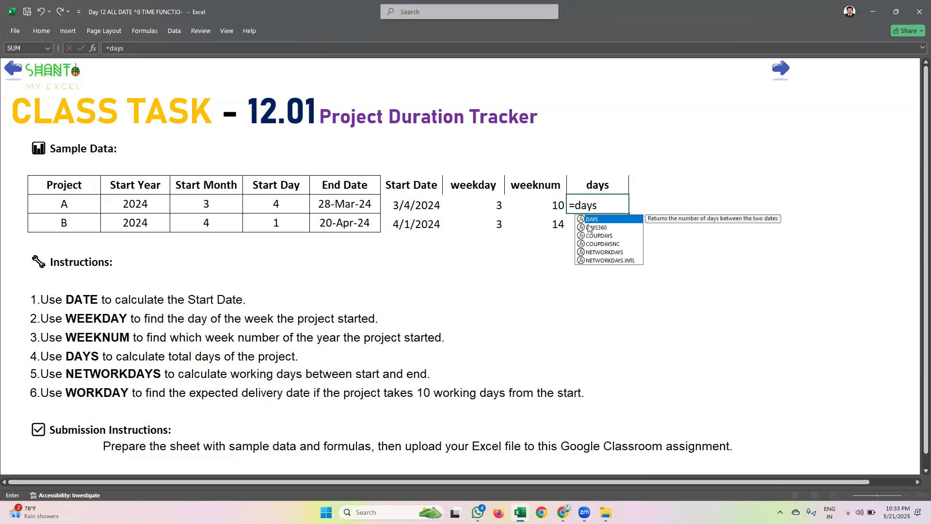
key(Tab)
click(353, 210)
text(,)
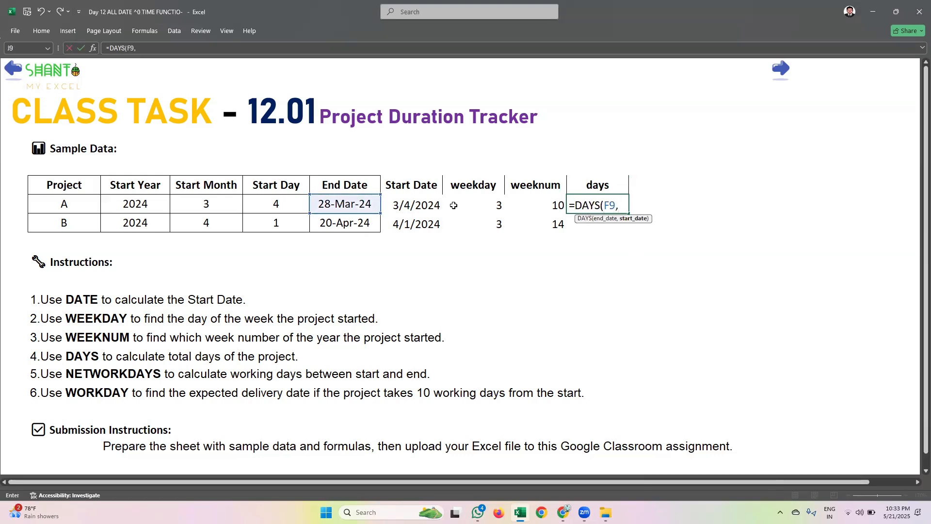
click(420, 201)
key(Return)
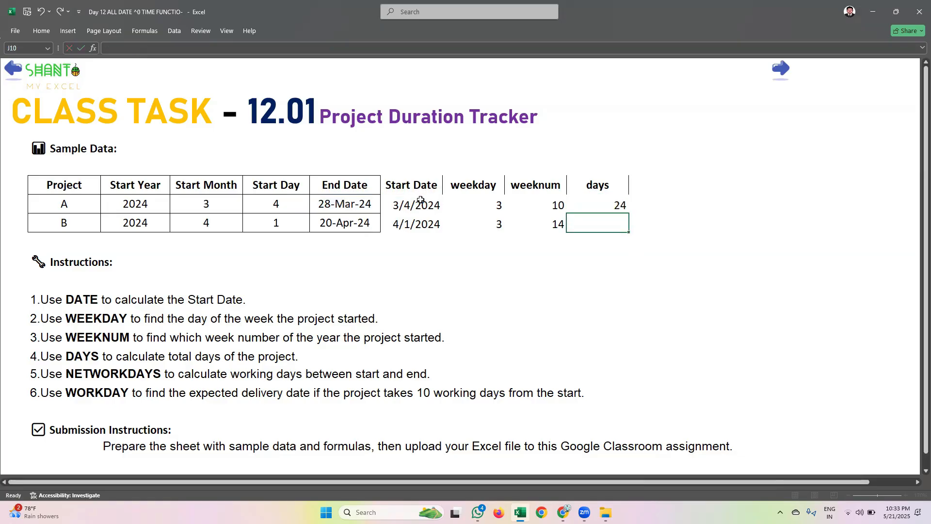
click(612, 200)
drag(627, 211, 625, 232)
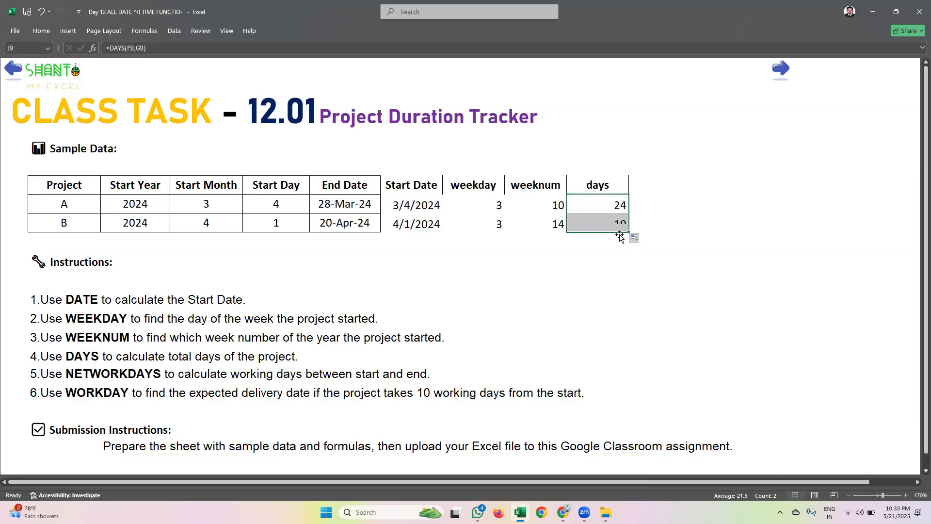
click(594, 225)
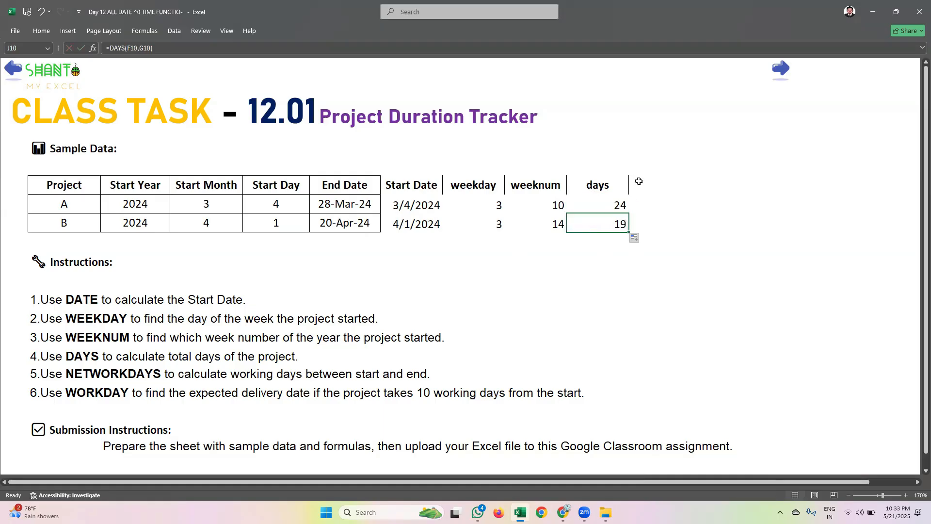
Add a NET Workdays header in K8 beside days, and widen column K to fit it.
click(639, 181)
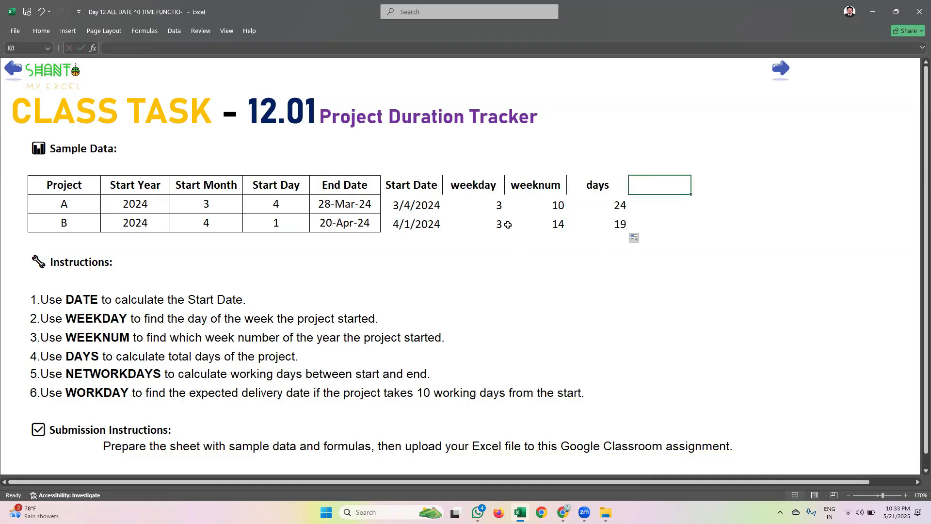
click(603, 199)
click(643, 190)
text(NET W)
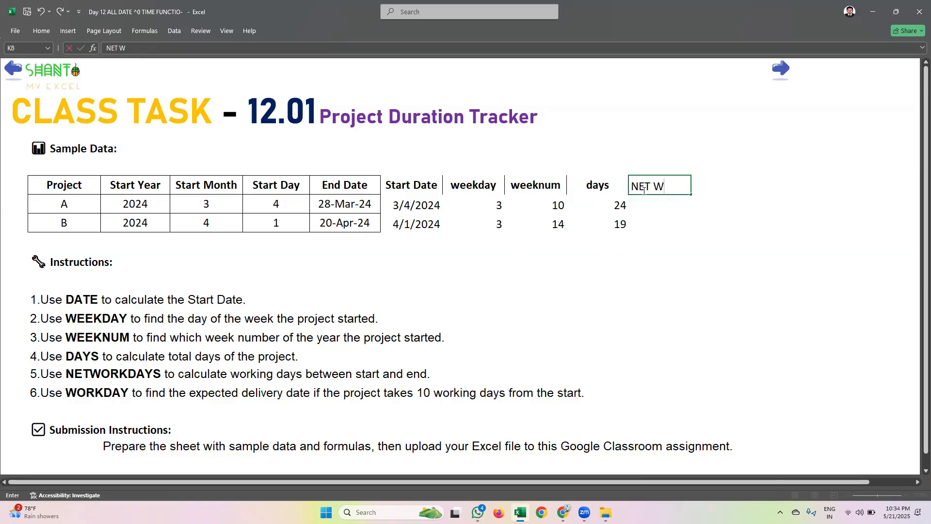
text(orkdays)
key(Return)
key(ctrl+z)
Calculate project A's working days in K9 with =NETWORKDAYS(G9,F9), and copy the formula down to K10.
text(=networ)
key(Tab)
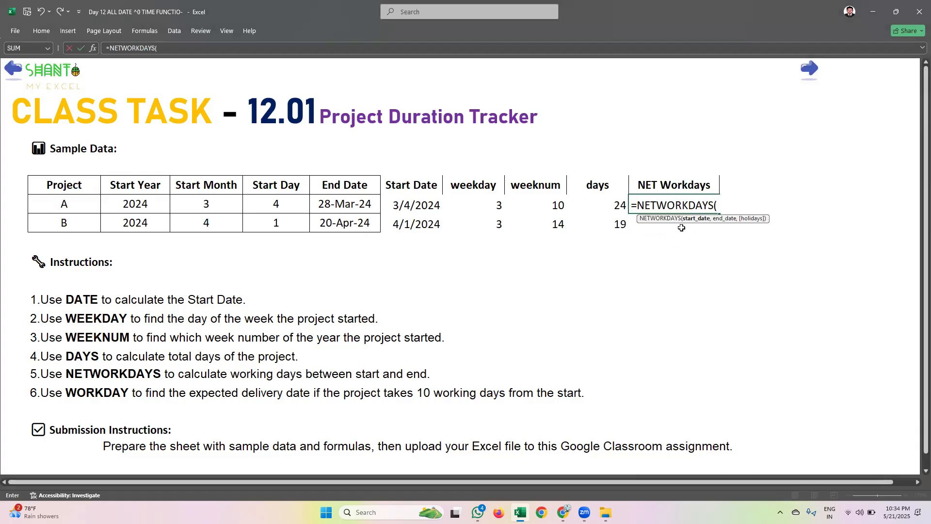
click(389, 204)
text(,)
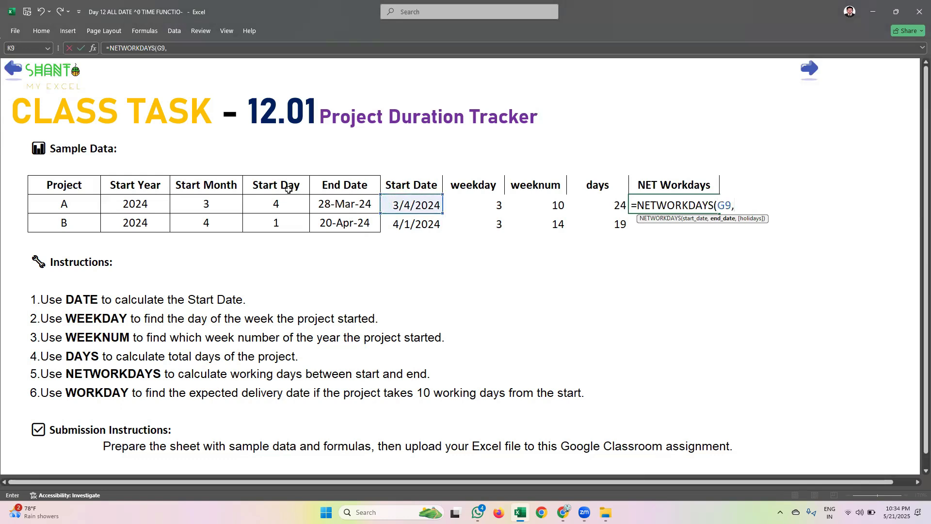
click(330, 203)
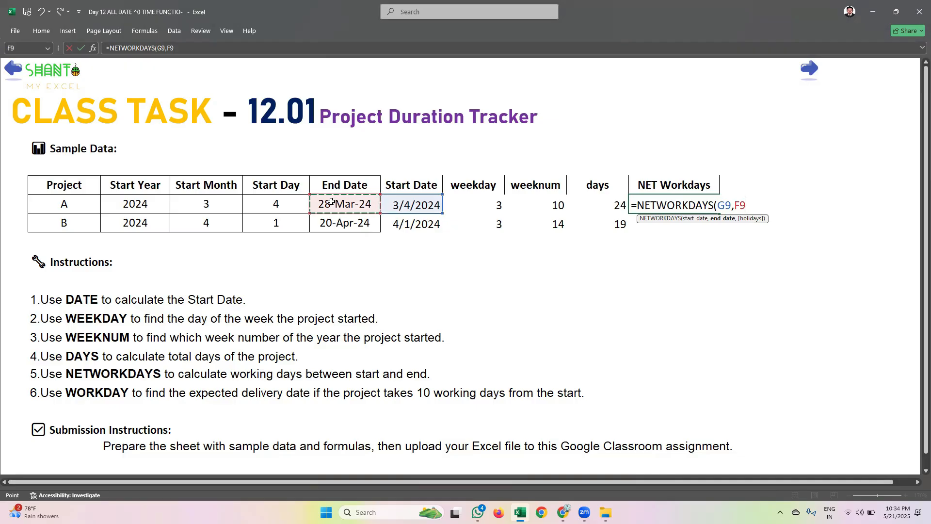
text())
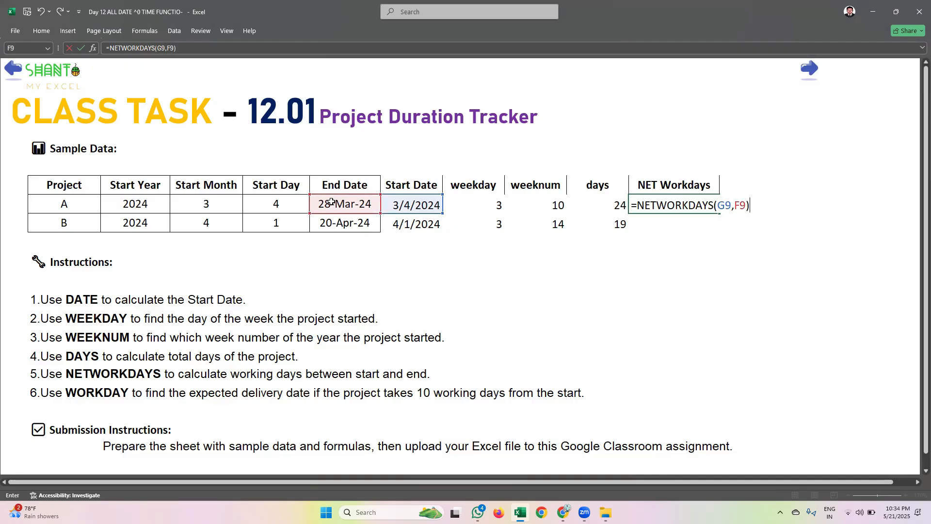
key(Return)
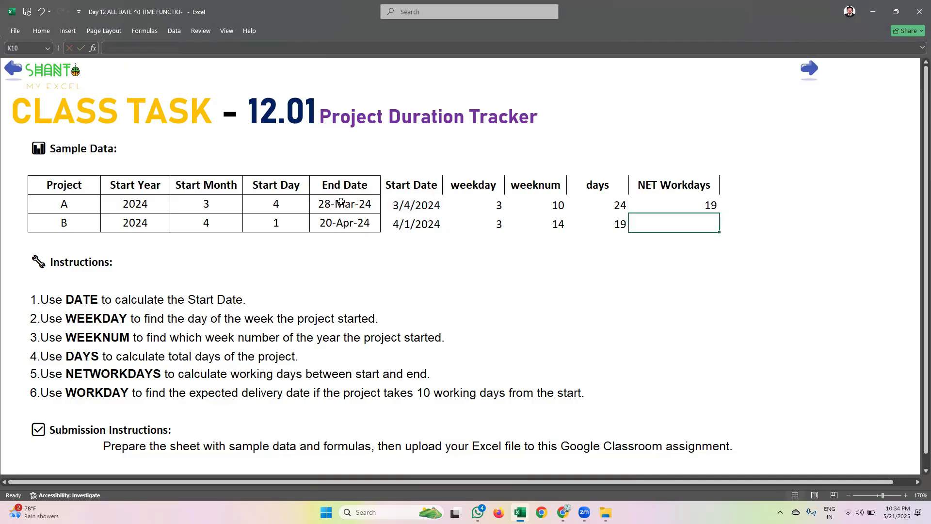
click(694, 202)
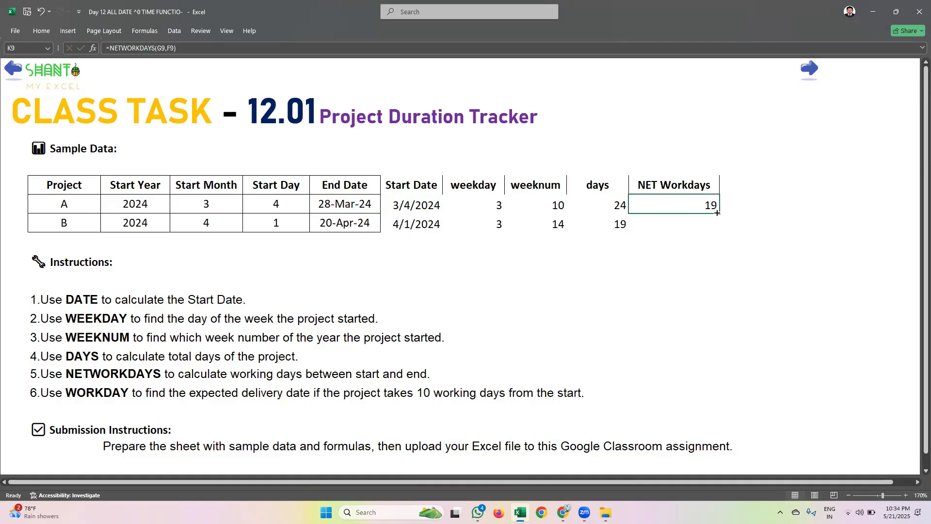
drag(717, 212, 718, 231)
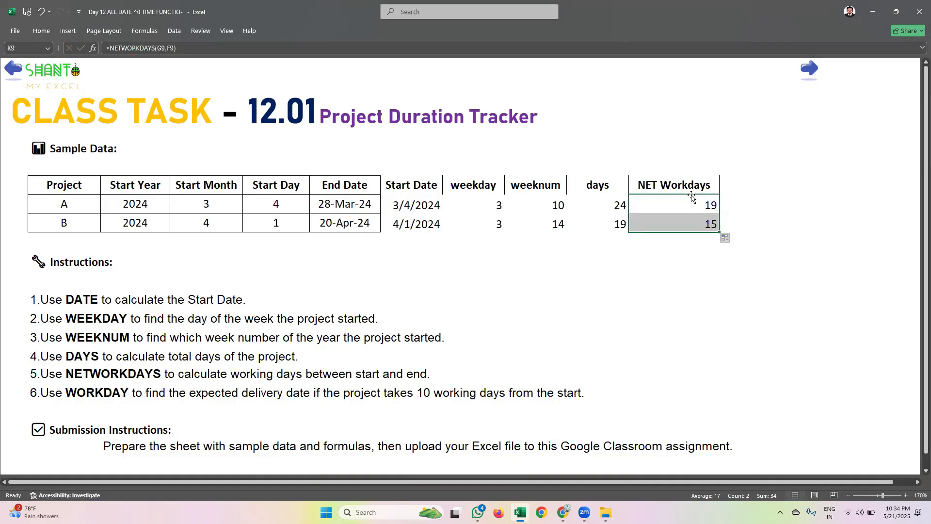
click(687, 224)
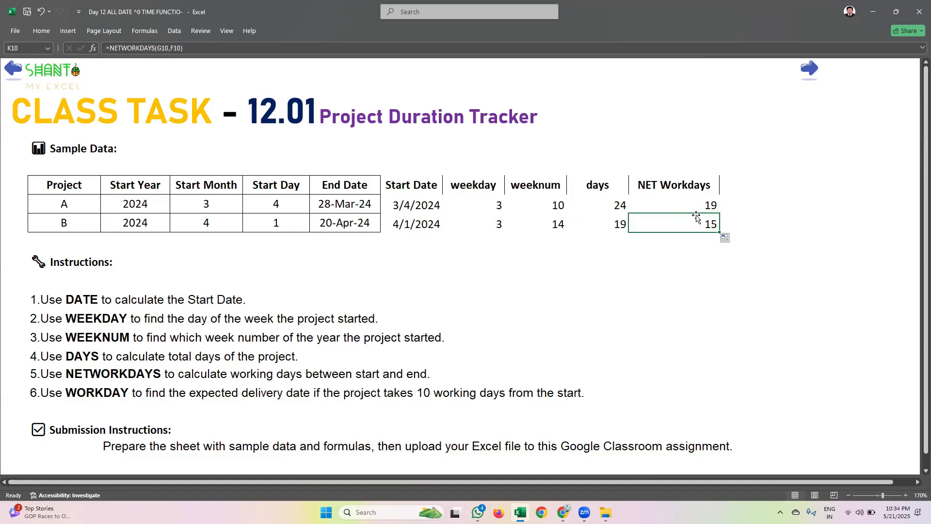
Add a workday header in L8 beside NET Workdays.
click(738, 182)
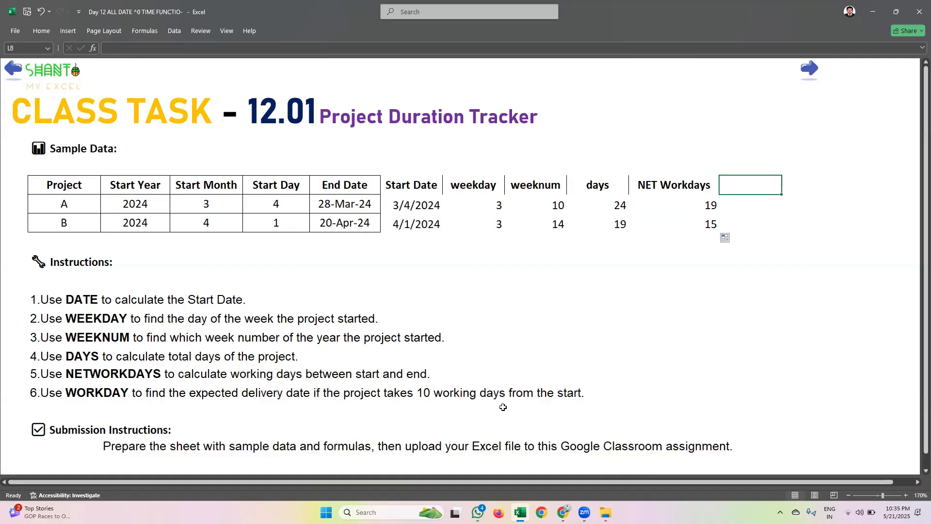
click(413, 204)
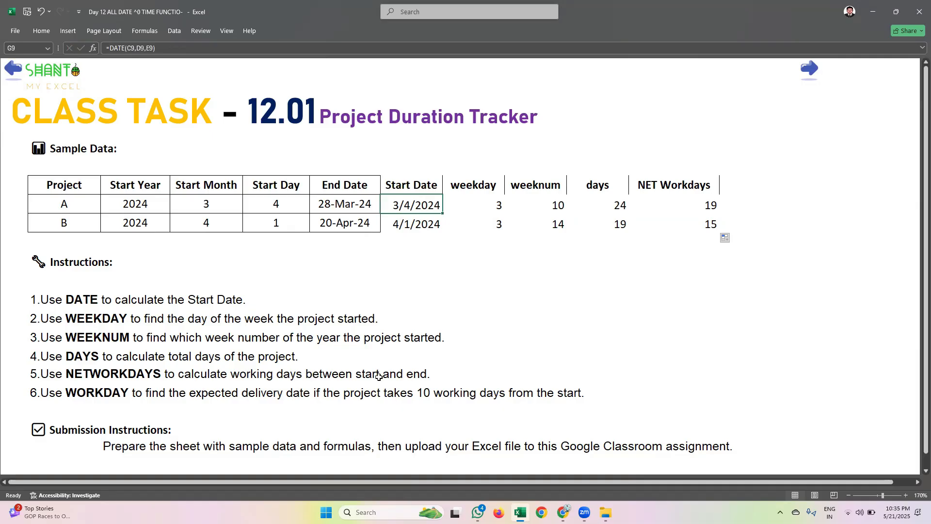
click(728, 188)
text(word)
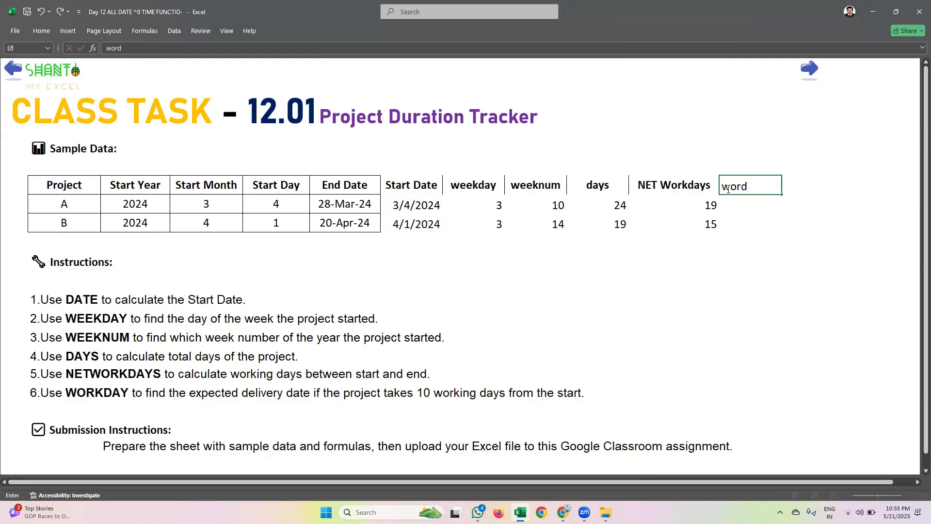
key(BackSpace)
text(kday)
key(Return)
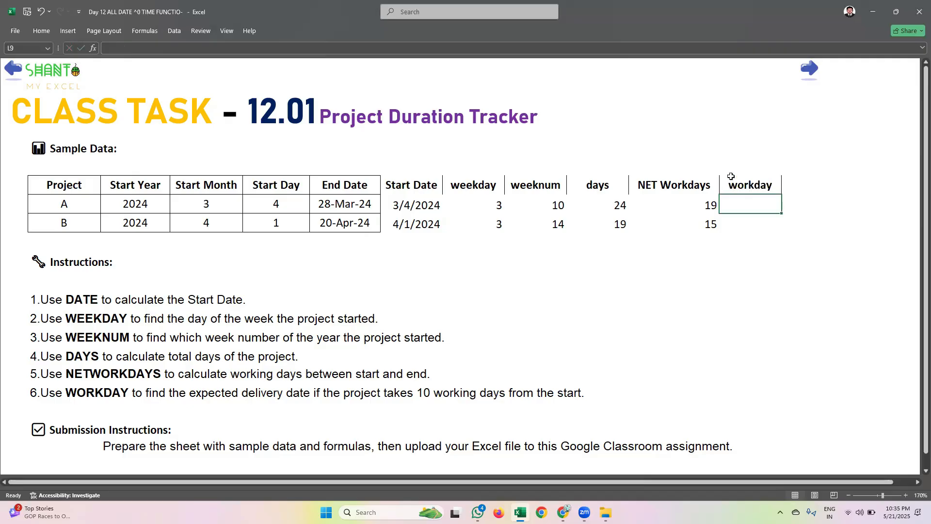
Calculate project A's expected delivery date in L9 with =WORKDAY(G9,10).
text(=wo)
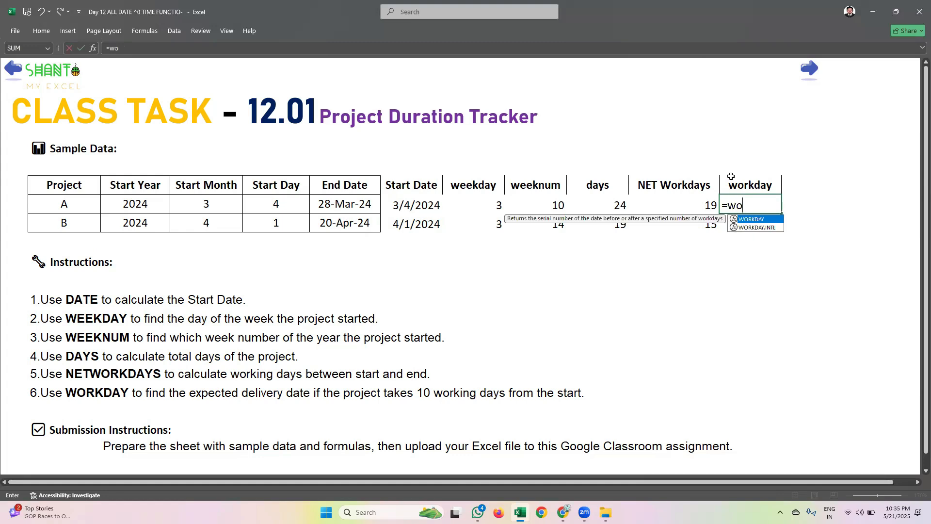
text(rkd)
key(Tab)
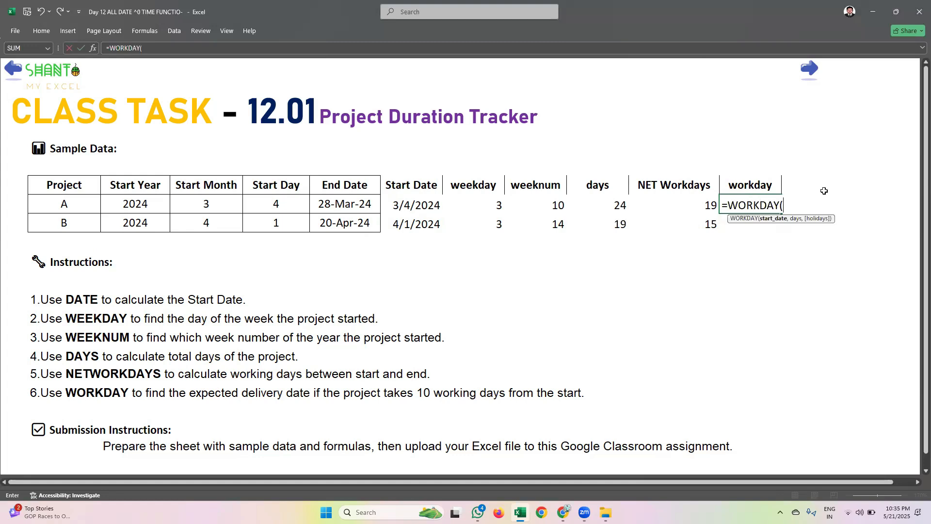
click(407, 207)
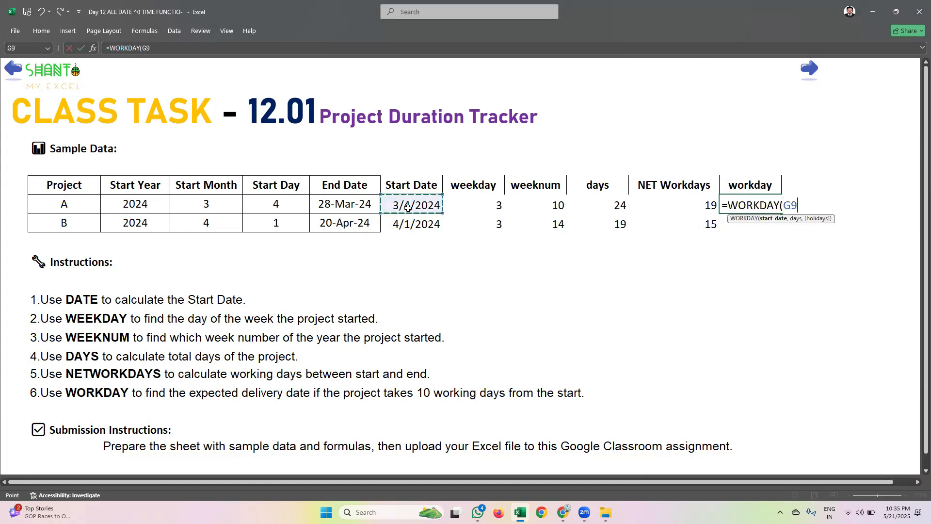
text(,10)
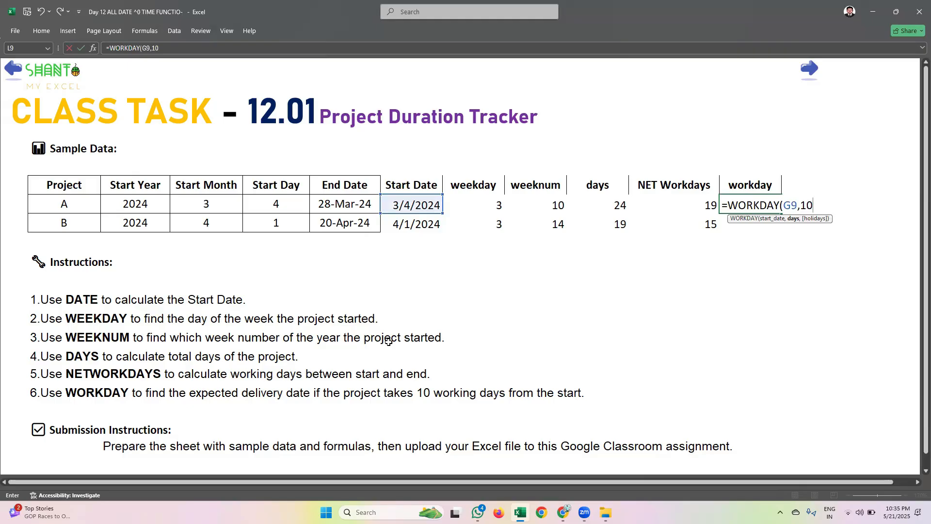
text())
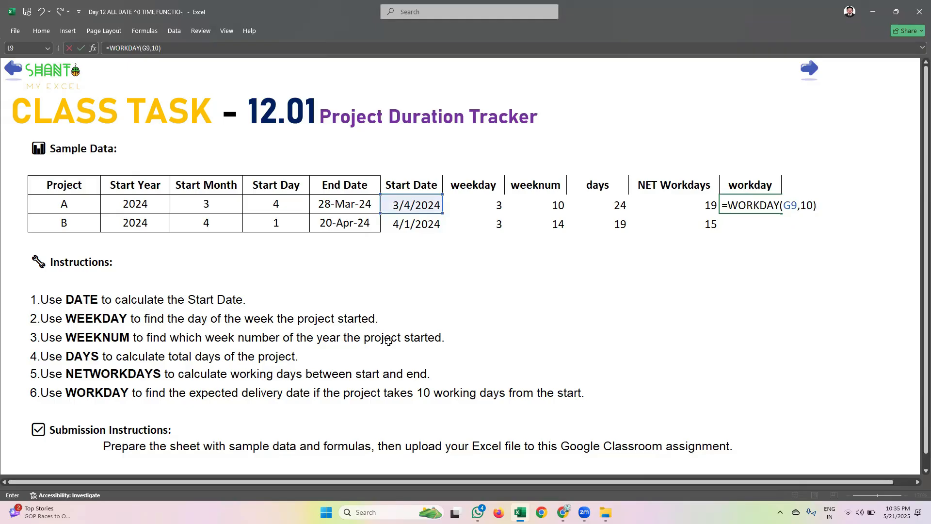
key(Return)
Copy the WORKDAY formula from L9 down to L10, and set both cells to the Date number format.
click(747, 200)
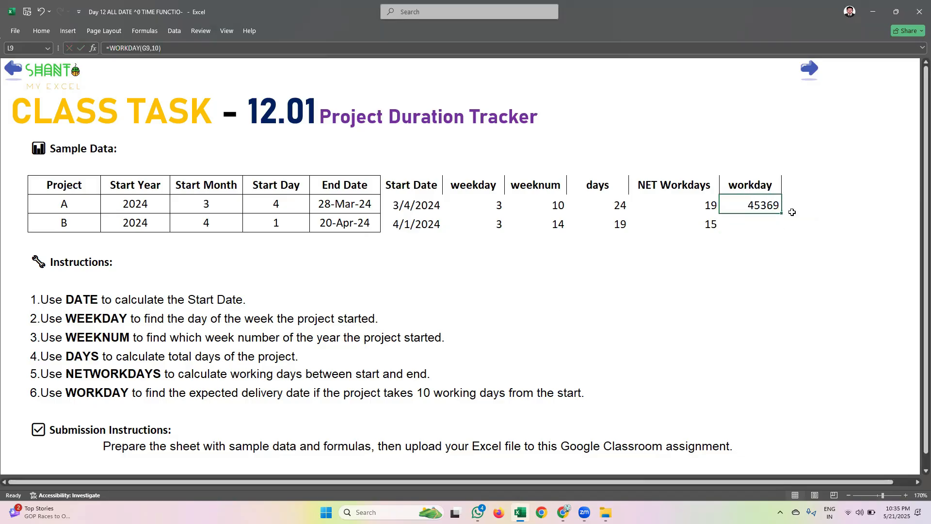
drag(780, 214, 779, 233)
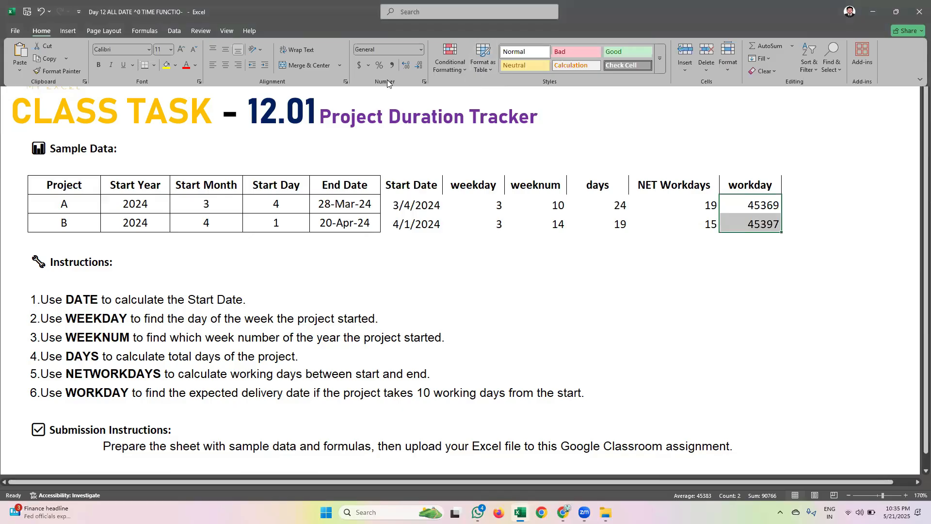
click(422, 81)
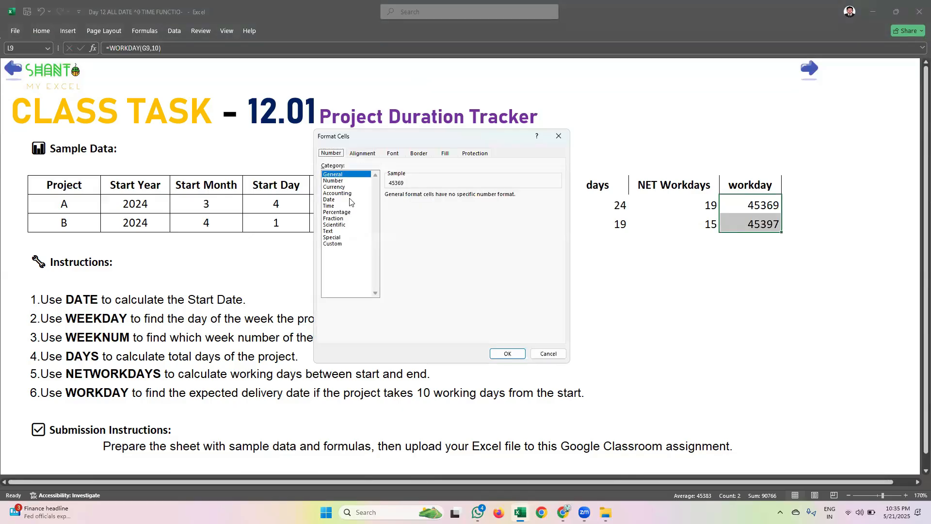
click(344, 199)
click(507, 353)
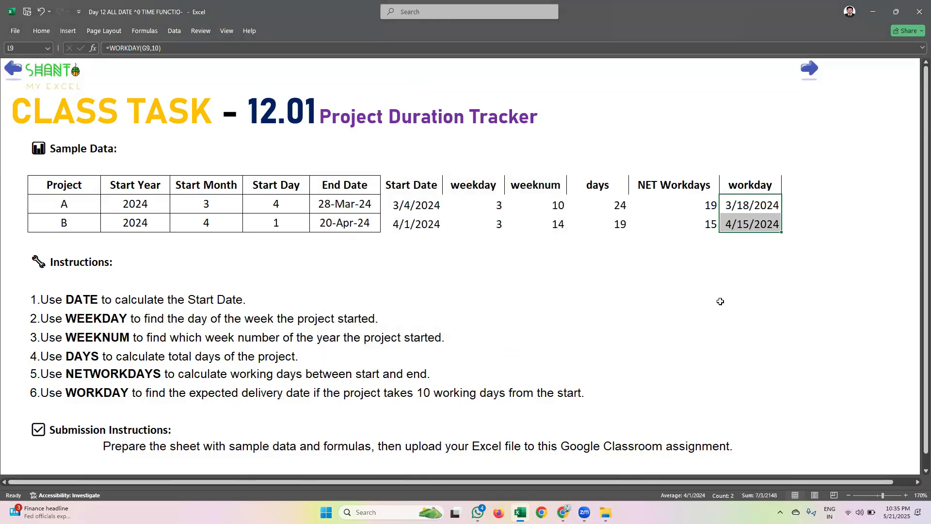
Review the project dates in the Class Task 12.01 table against the six function instructions below it.
click(721, 299)
click(734, 205)
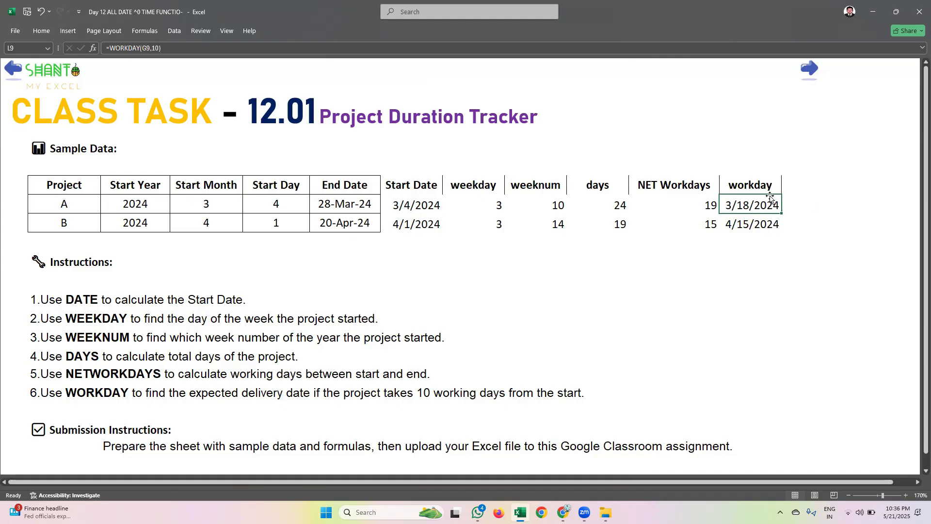
click(366, 205)
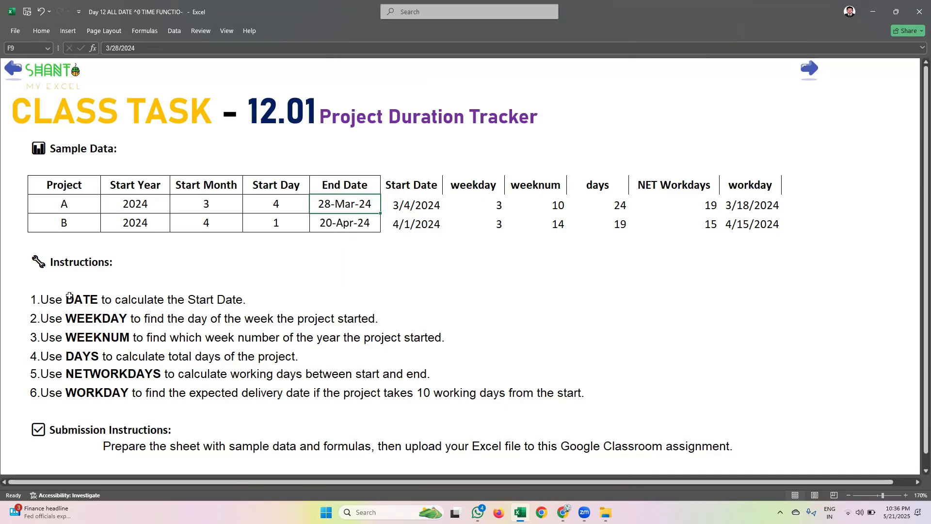
drag(70, 297, 78, 377)
click(263, 310)
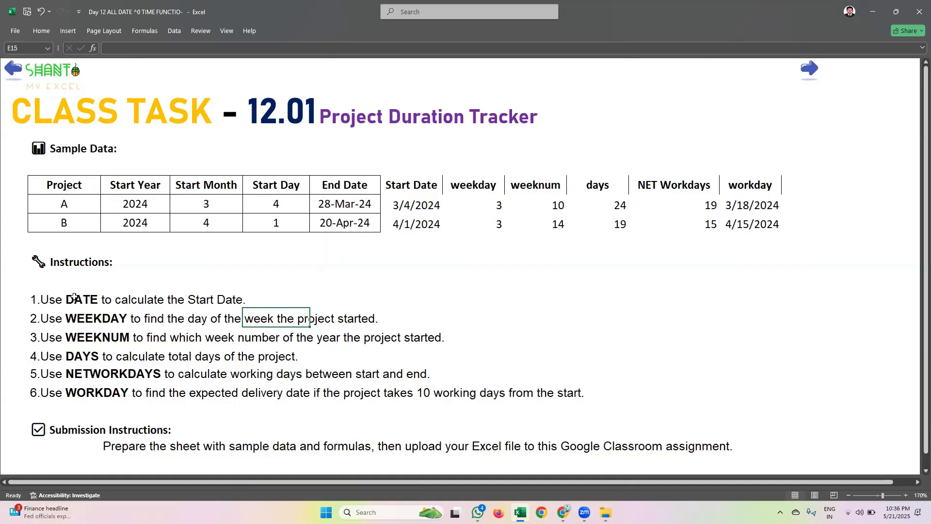
drag(74, 297, 66, 398)
click(364, 281)
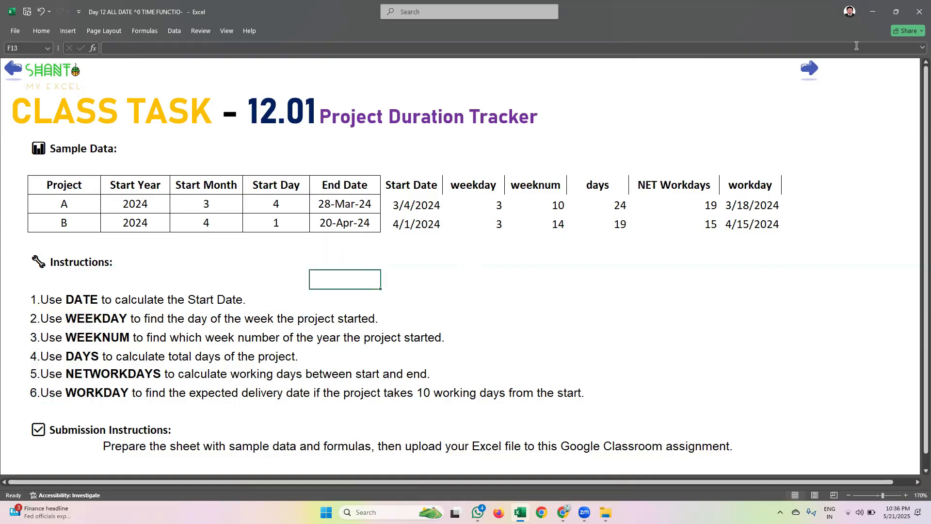
Open the Class Task 12.02 Employee Leave & Return Plan sheet and examine its sample data columns and instructions.
click(808, 74)
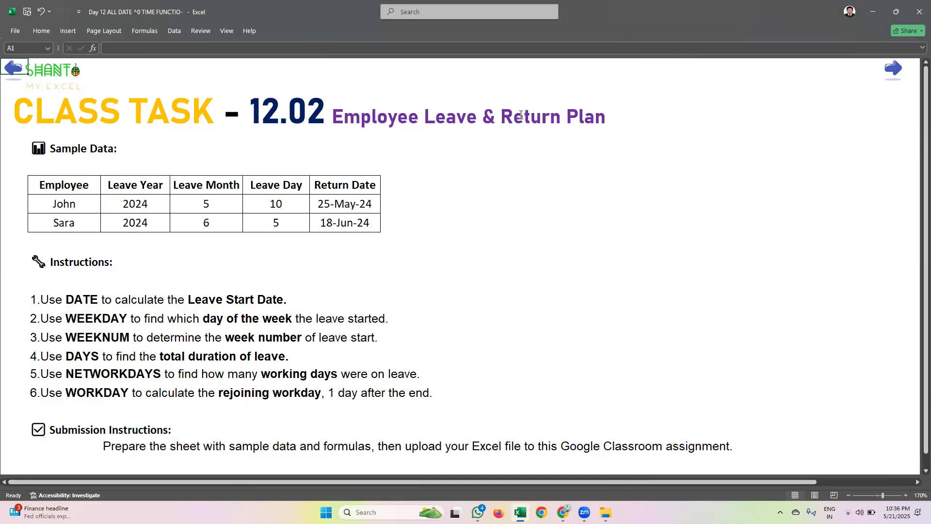
click(216, 276)
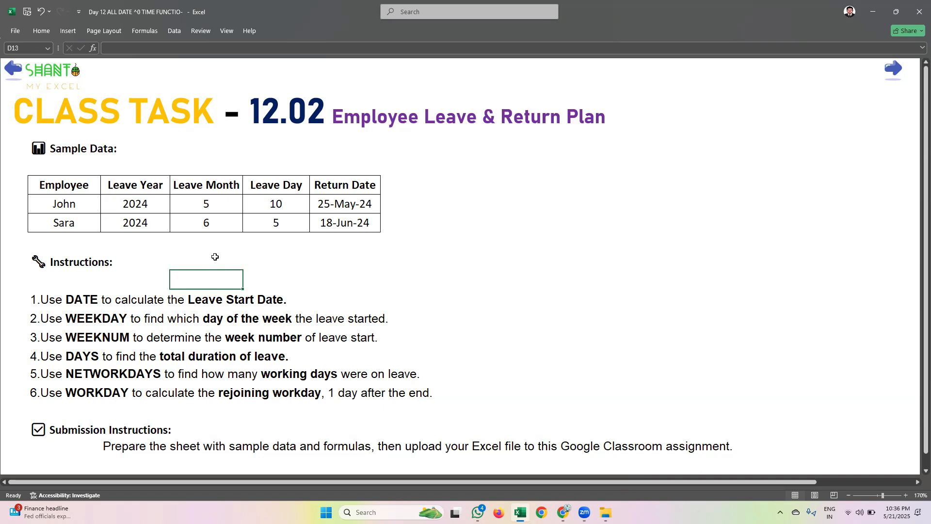
drag(73, 189, 74, 221)
drag(125, 185, 136, 216)
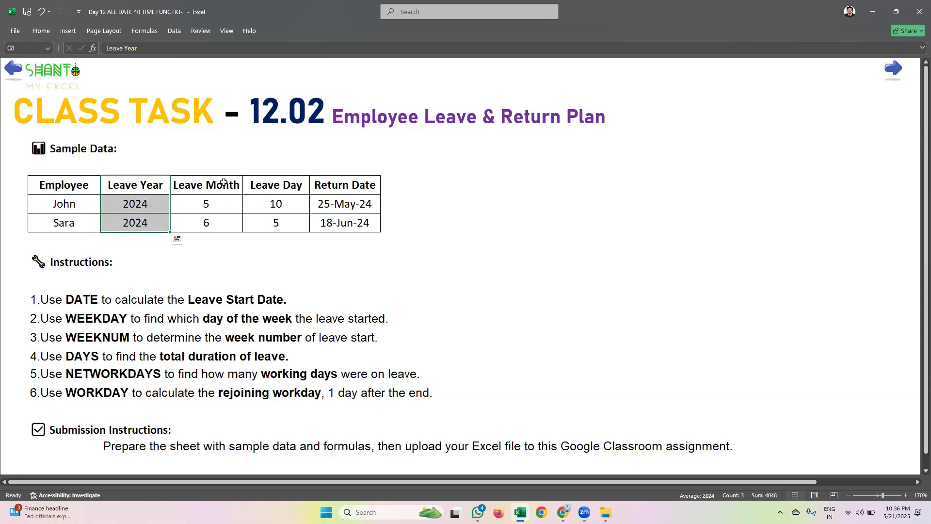
drag(223, 183, 225, 222)
drag(270, 184, 284, 222)
drag(329, 187, 342, 224)
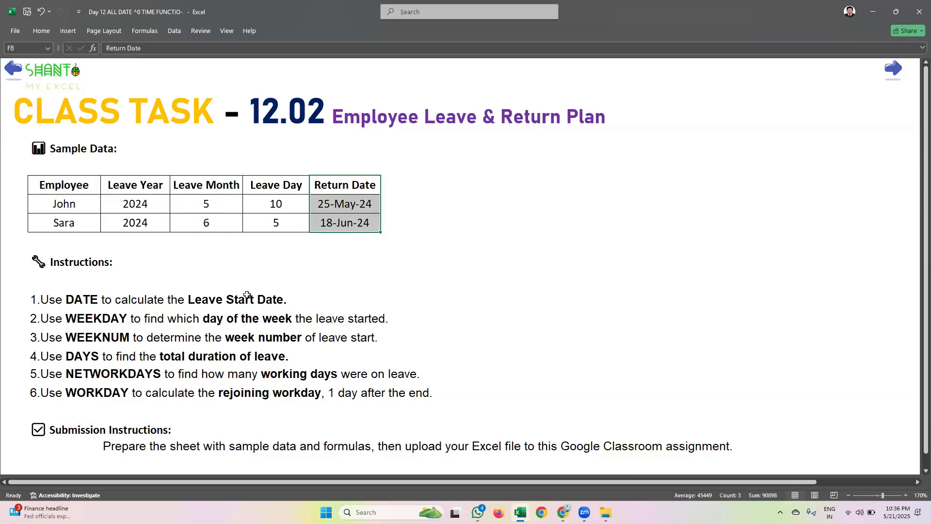
click(206, 300)
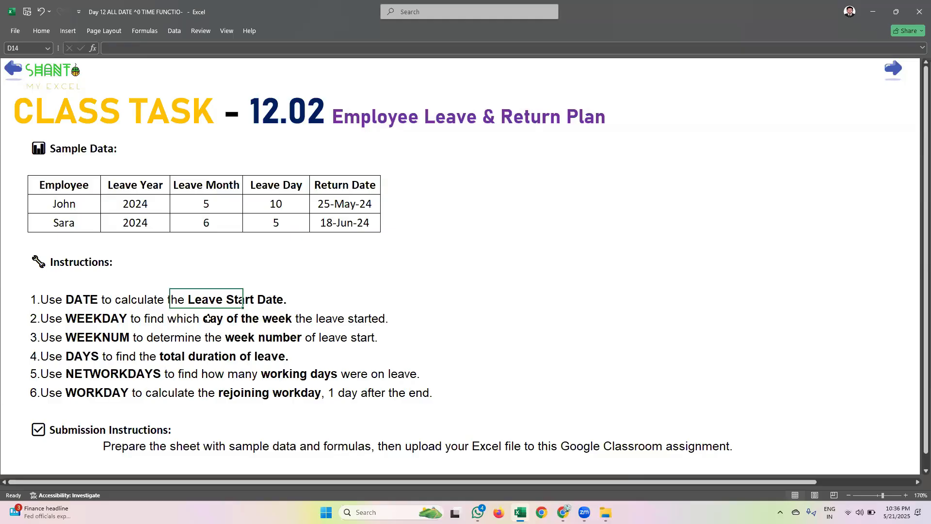
click(208, 319)
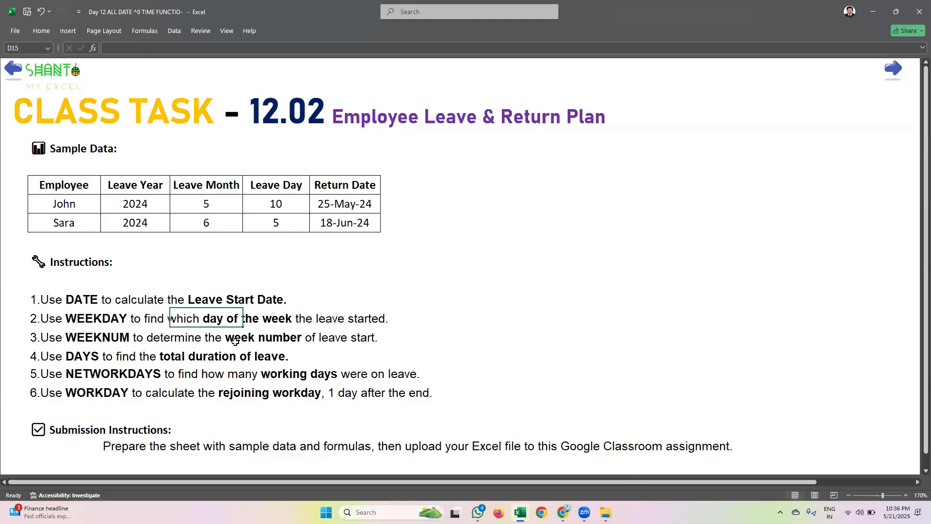
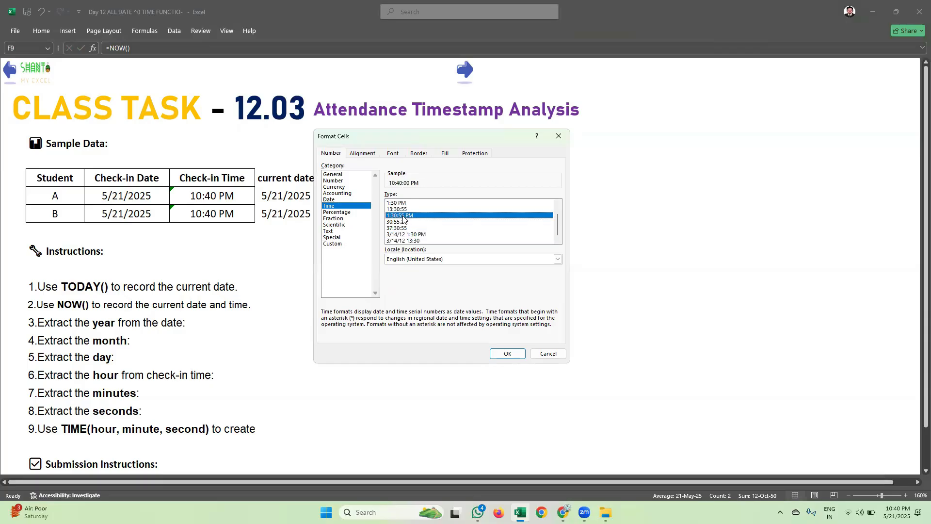
Apply the 1:30:55 PM time format to the Current time values in F9:F10.
click(507, 353)
click(393, 264)
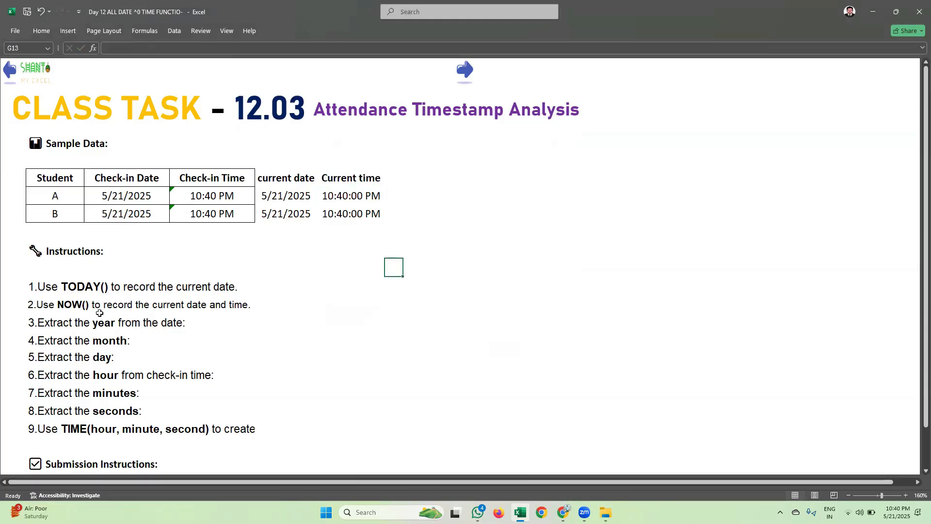
double_click(367, 271)
click(418, 266)
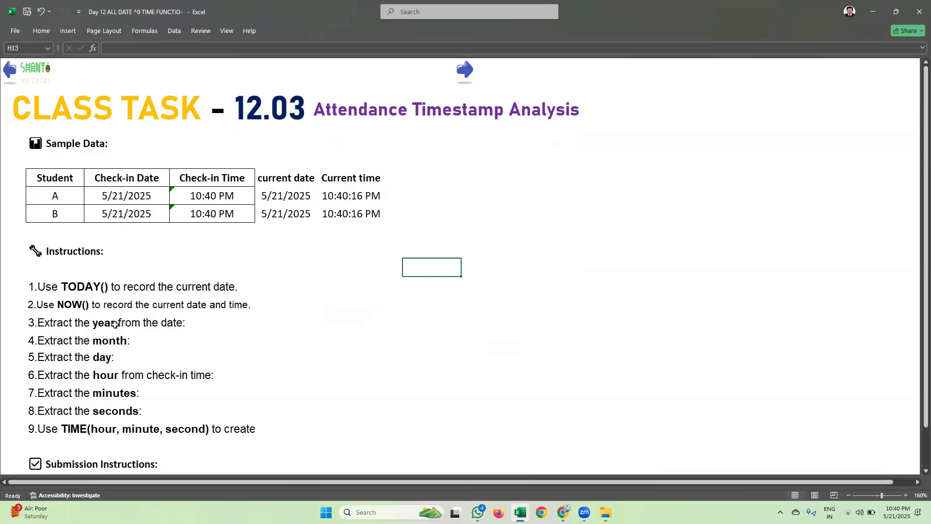
Add a year header in G8 beside Current time.
click(289, 192)
click(396, 177)
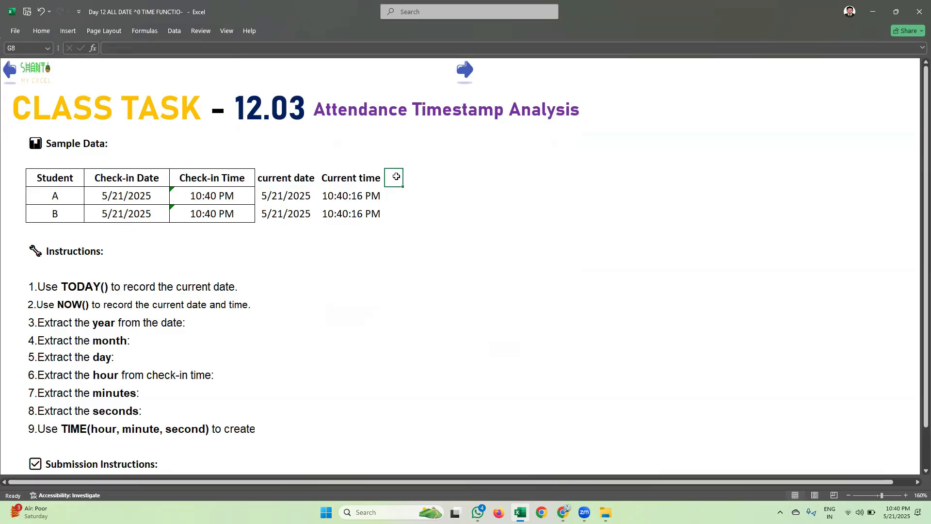
text(yea)
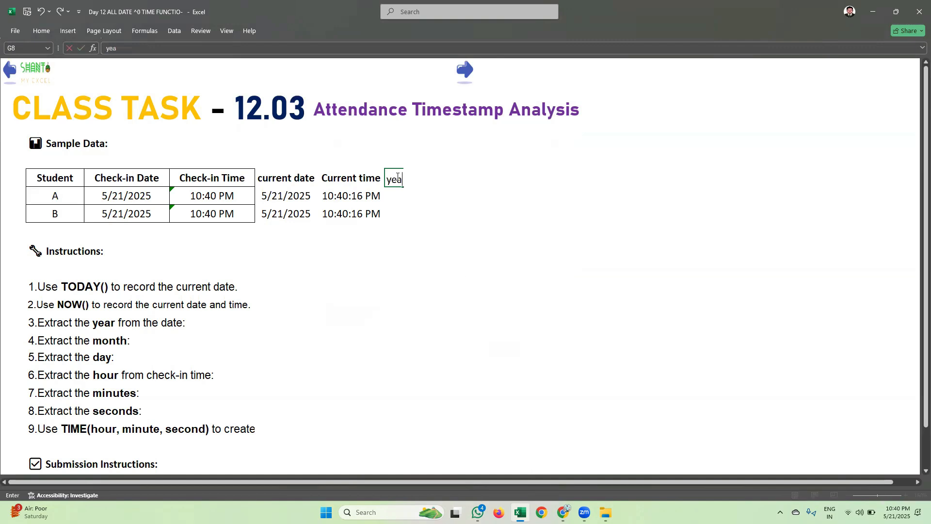
text(r)
key(Return)
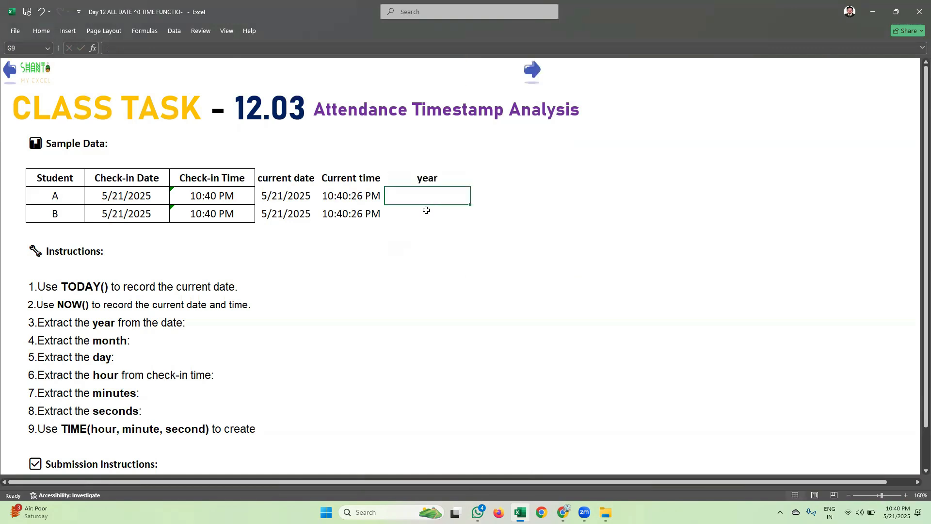
Extract the year of student A's check-in date in G9 with =YEAR(C9), and copy the formula down to G10.
text(=year)
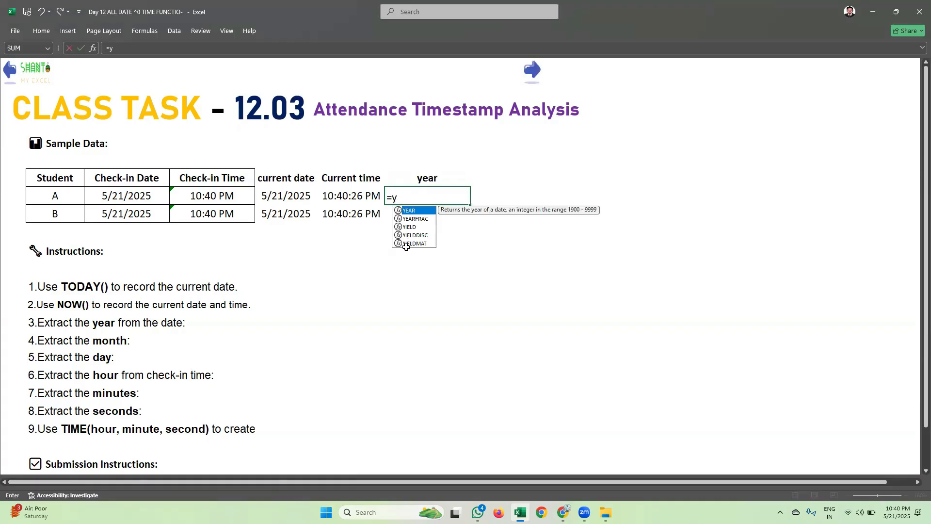
key(Tab)
click(274, 197)
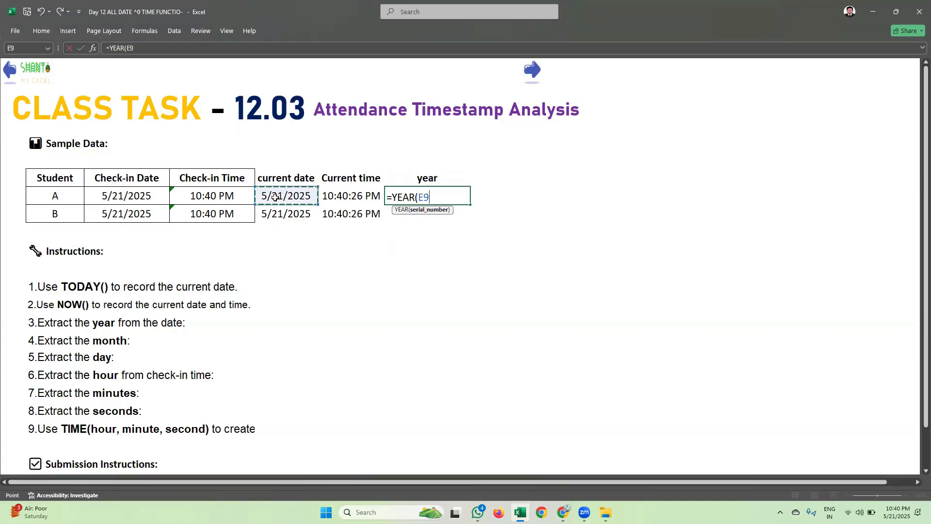
click(129, 197)
key(Return)
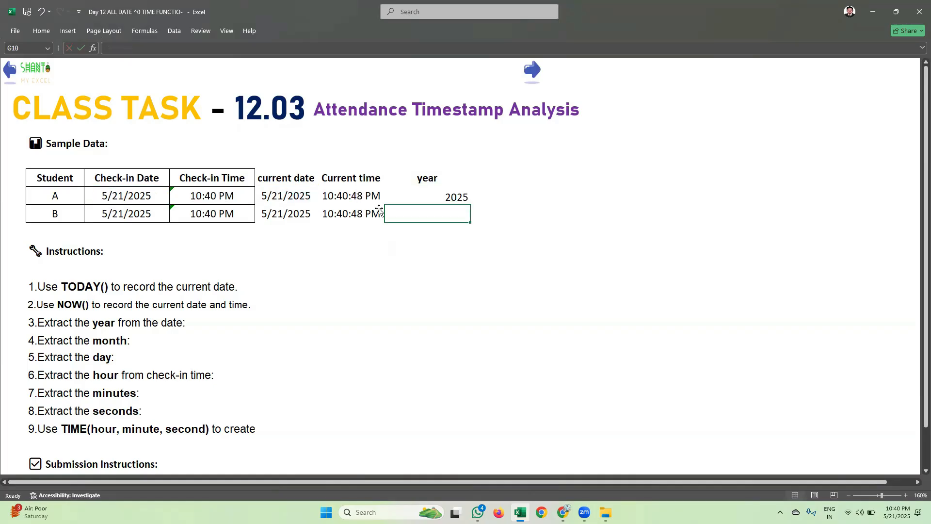
click(441, 199)
drag(472, 205, 472, 219)
Add a Month header in H8 beside the year column.
click(476, 183)
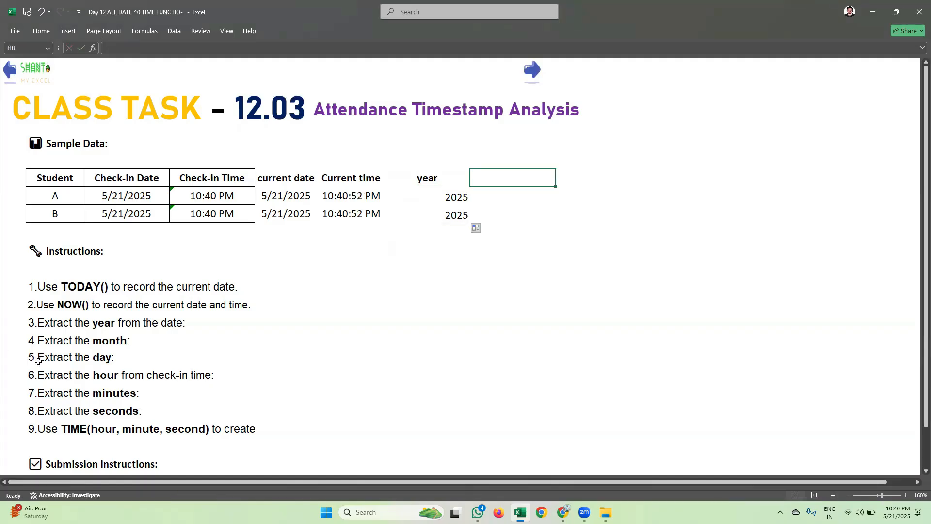
text(mon)
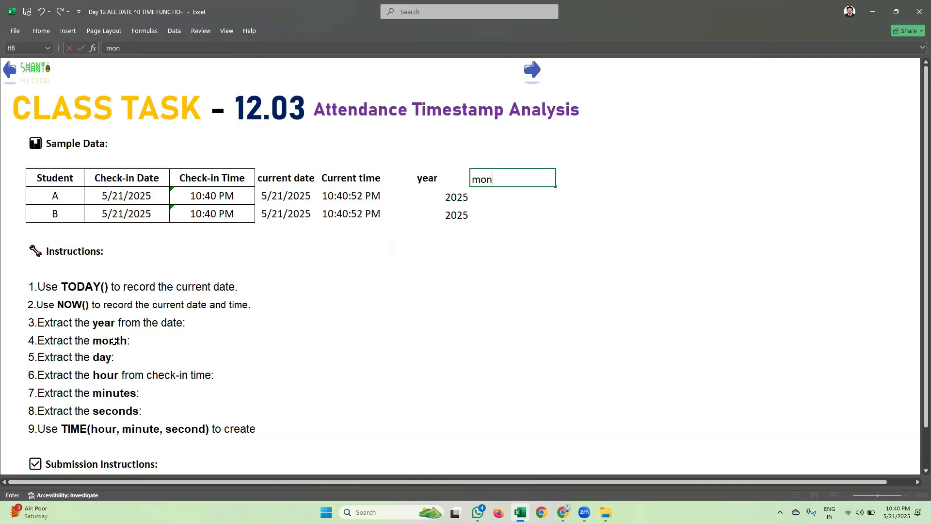
key(BackSpace)
key(BackSpace)
key(BackSpace)
text(Month)
key(Return)
Extract the month of student A's check-in date in H9 with =MONTH(C9), and copy the formula down to H10.
text(=mont)
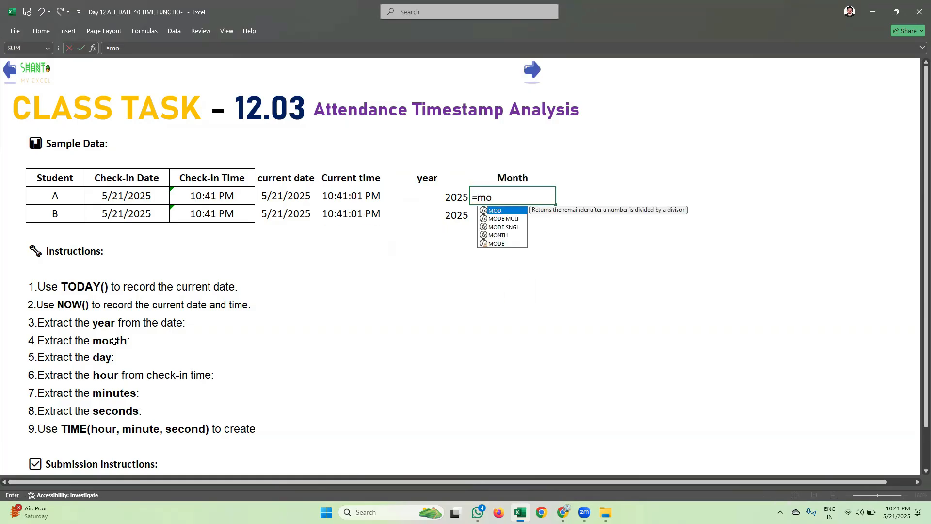
key(Tab)
click(102, 195)
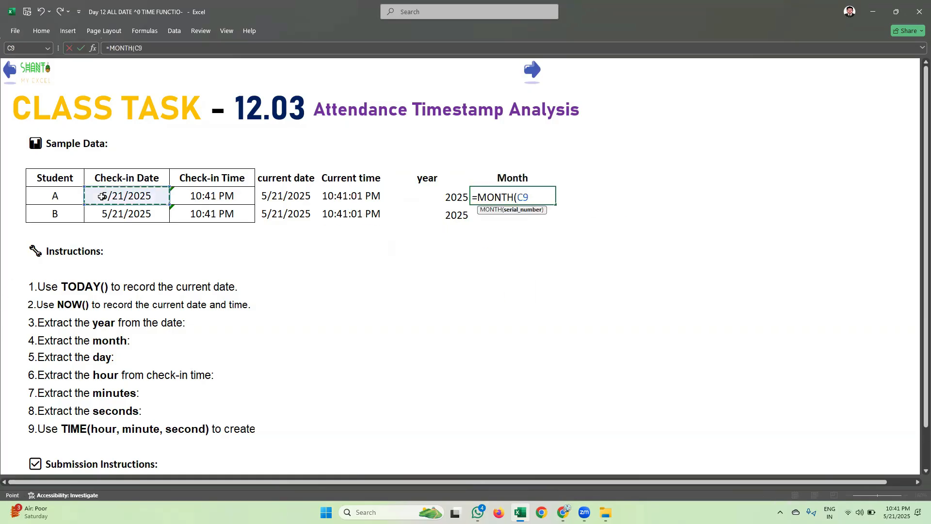
key(Return)
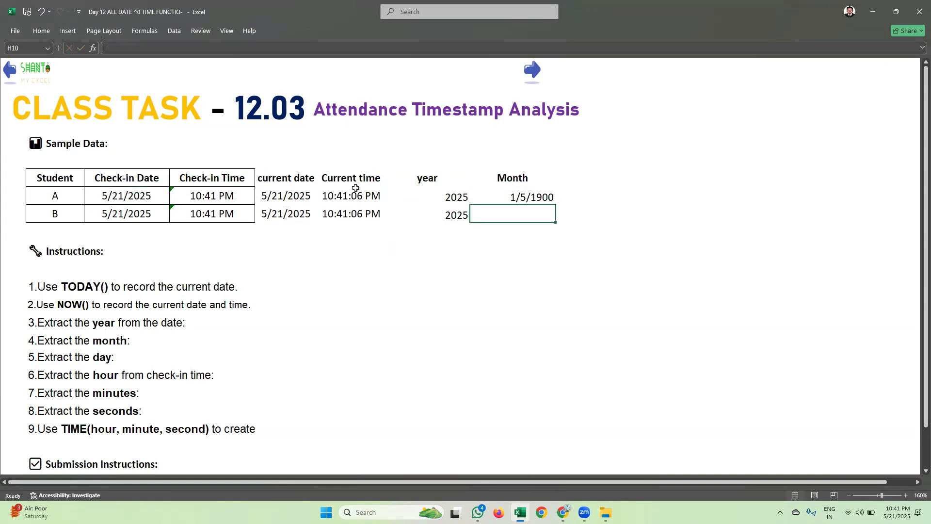
click(552, 200)
drag(557, 207, 553, 220)
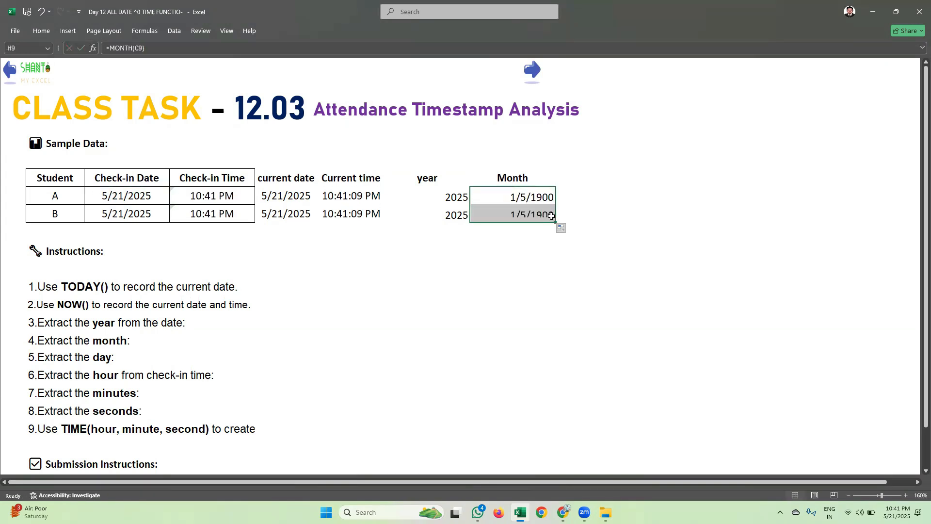
Format the Month values in H9:H10 with the Mar-12 date type.
click(40, 31)
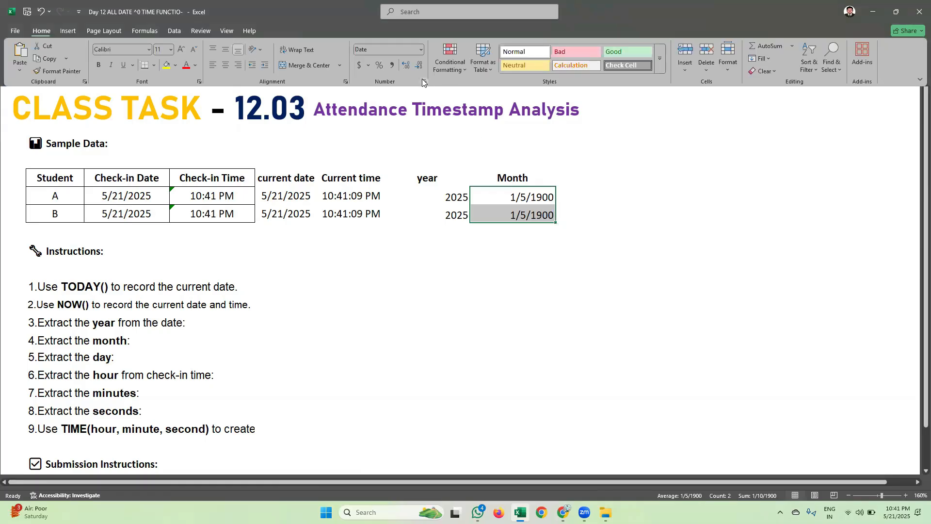
click(421, 80)
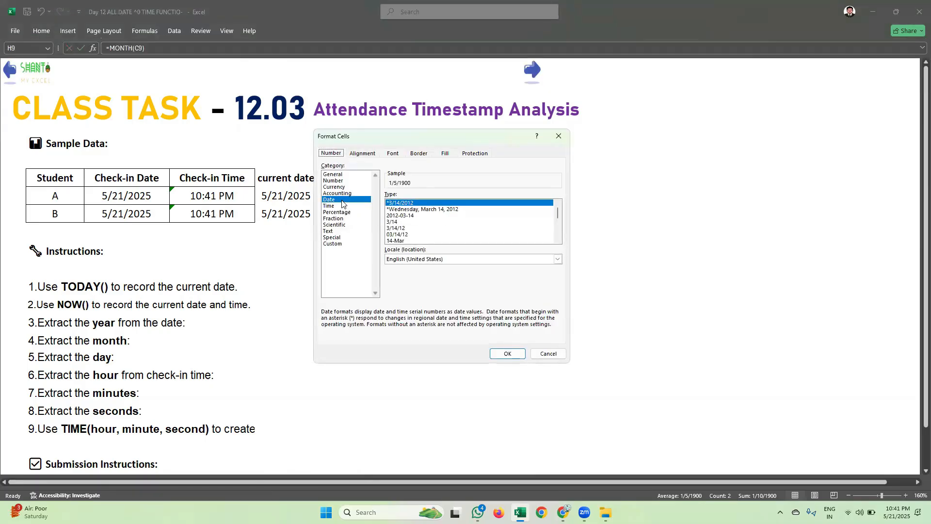
click(399, 215)
click(408, 228)
click(409, 235)
click(411, 241)
scroll(427, 236, down, 1)
scroll(428, 237, down, 1)
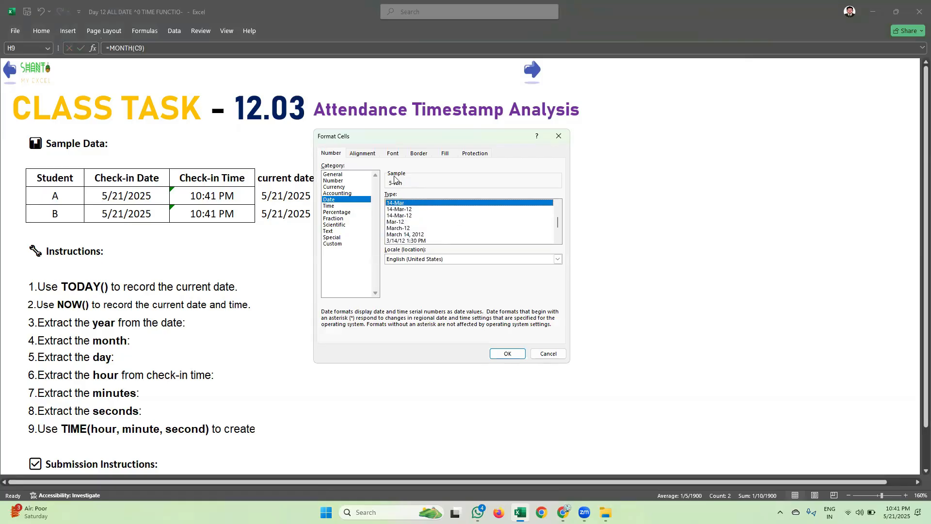
click(411, 222)
click(410, 228)
scroll(421, 230, up, 1)
click(405, 229)
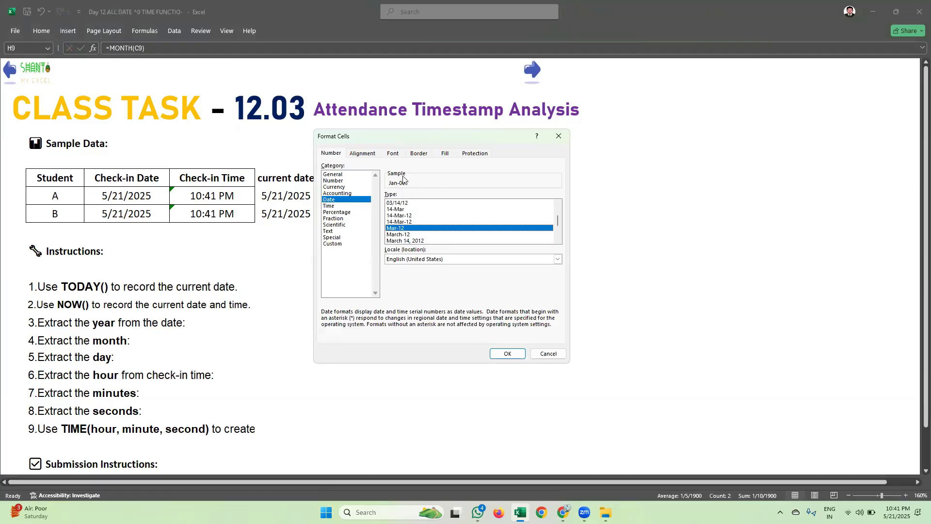
click(508, 353)
click(541, 237)
click(548, 262)
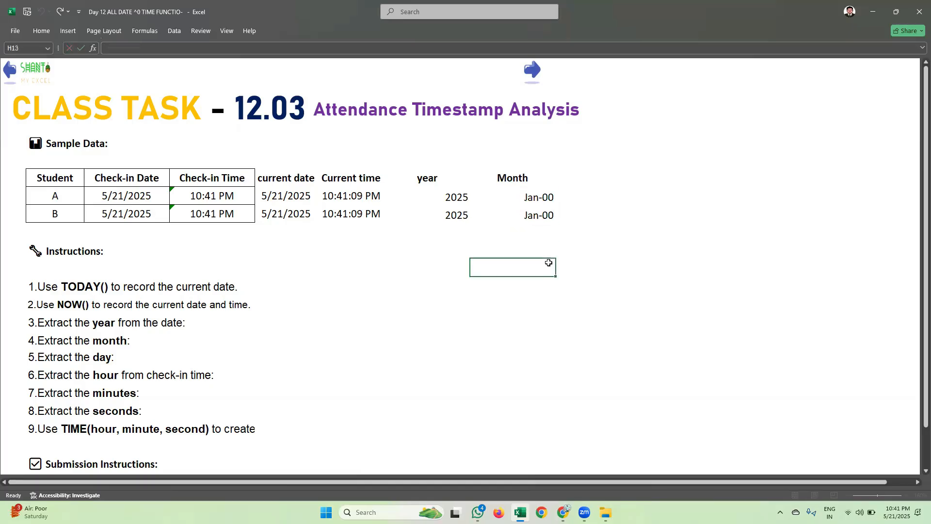
Preview the date formats for the Month values in H9:H10 and choose 14-Mar as the starting format.
drag(536, 197, 533, 215)
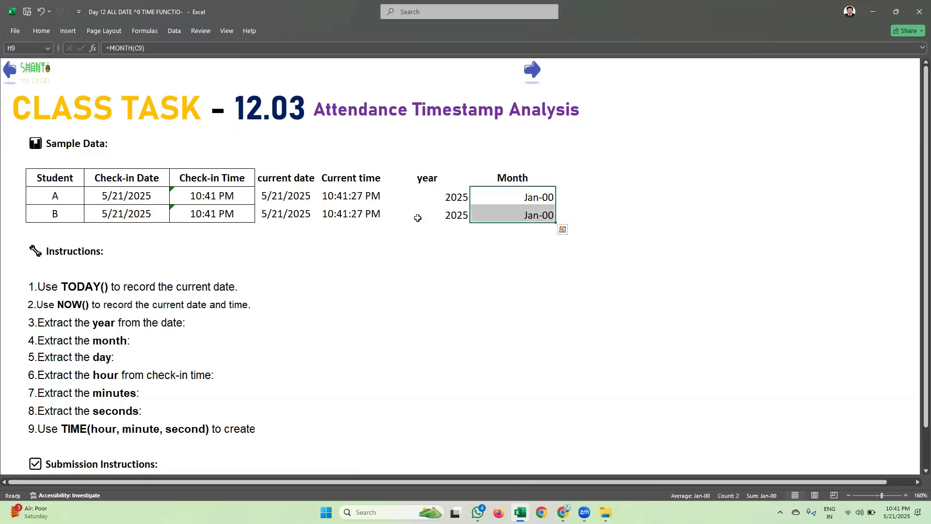
click(41, 30)
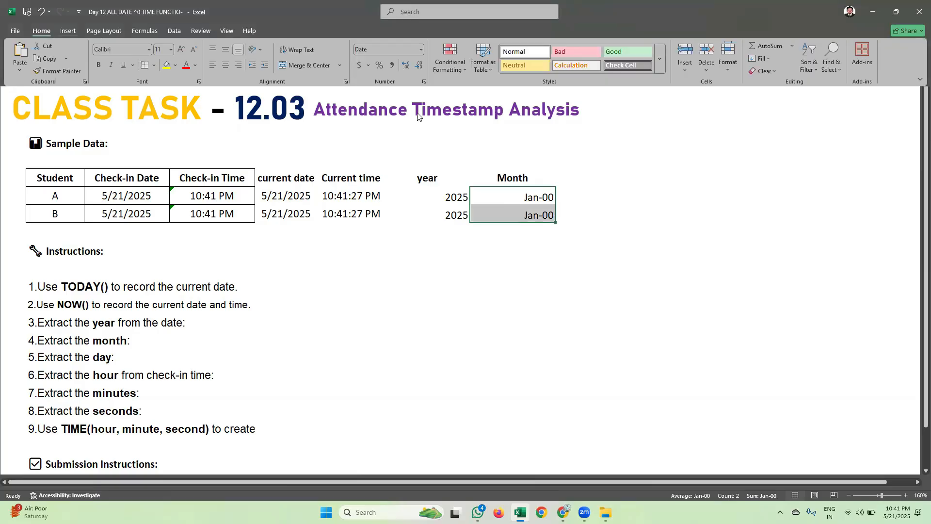
click(424, 83)
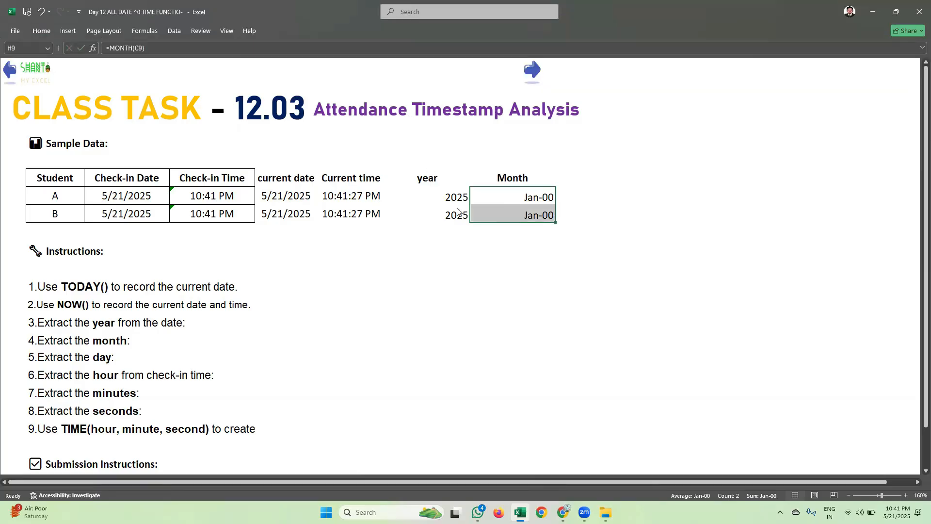
scroll(433, 235, down, 2)
click(402, 228)
click(401, 222)
click(405, 228)
click(410, 241)
key(Up)
key(Up)
key(Up)
key(Up)
key(Up)
key(Up)
key(Up)
key(Up)
key(Up)
key(Up)
key(Down)
key(Down)
key(Down)
key(Up)
key(Up)
key(Up)
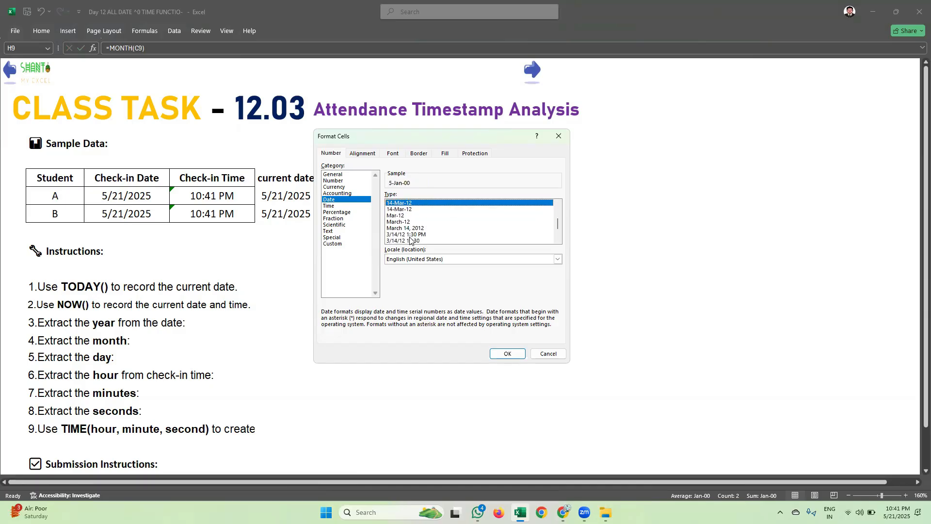
key(Up)
key(Up)
key(Up)
key(Up)
key(Up)
key(Up)
key(Up)
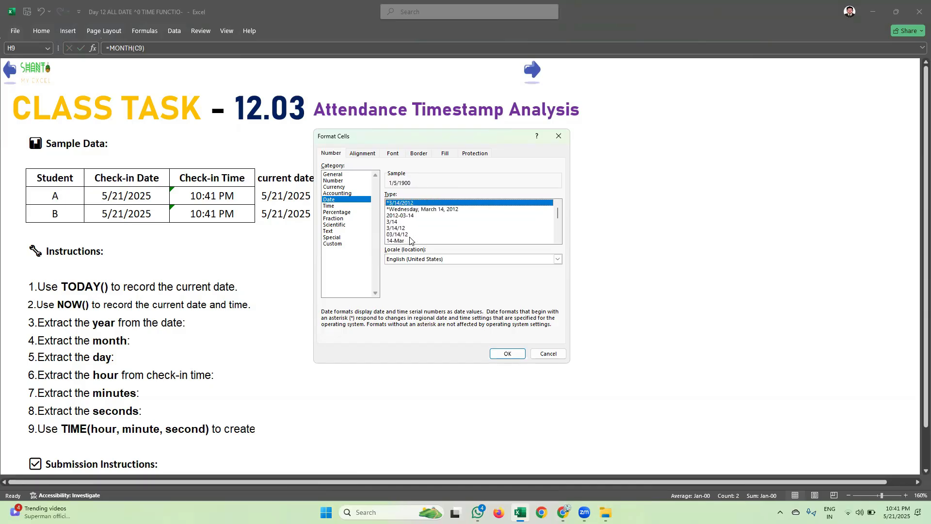
click(404, 240)
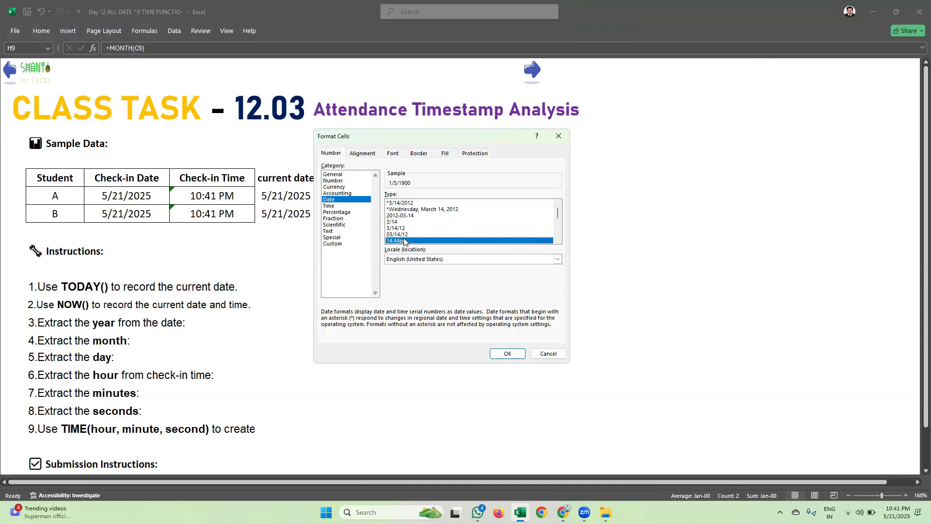
Turn the Month values' format into a custom code that displays only the full month name, and apply it.
click(332, 244)
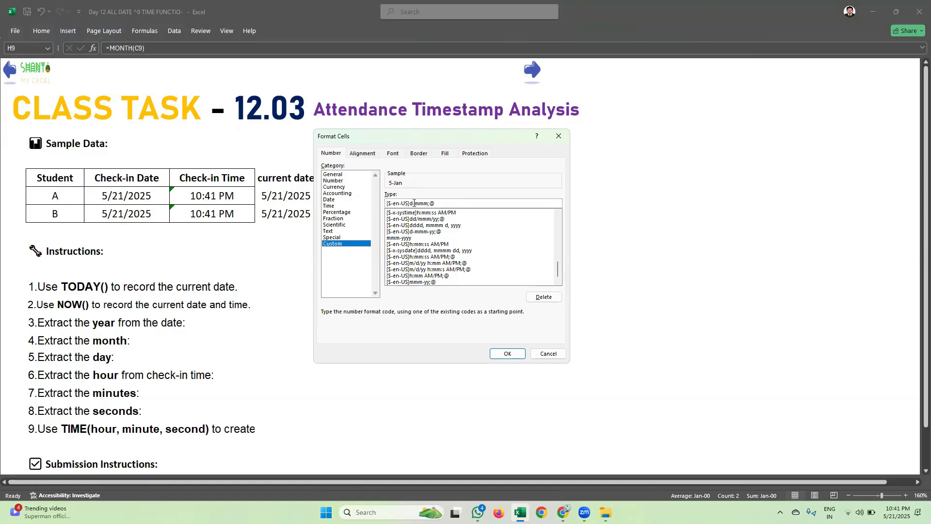
key(BackSpace)
text(m)
key(BackSpace)
text(mmm)
click(499, 353)
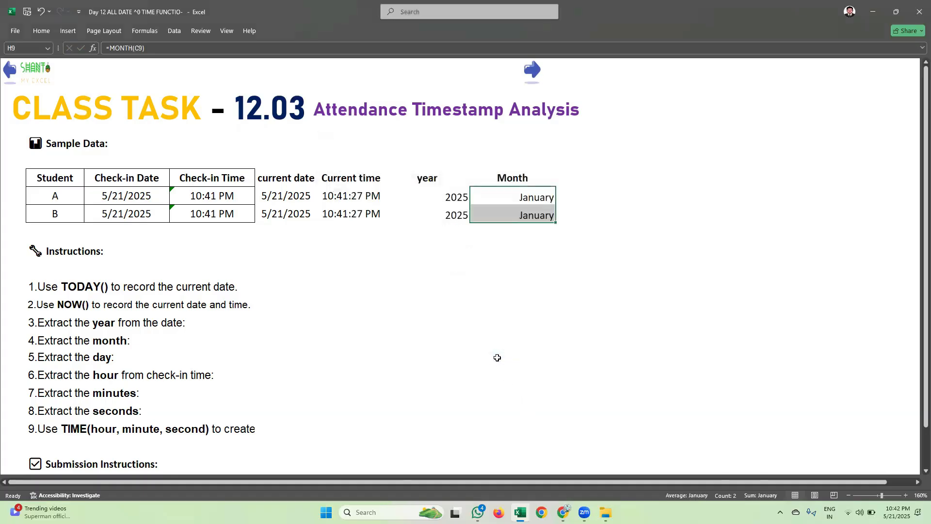
click(475, 306)
Add a DAY header in I8 beside the Month column.
click(564, 175)
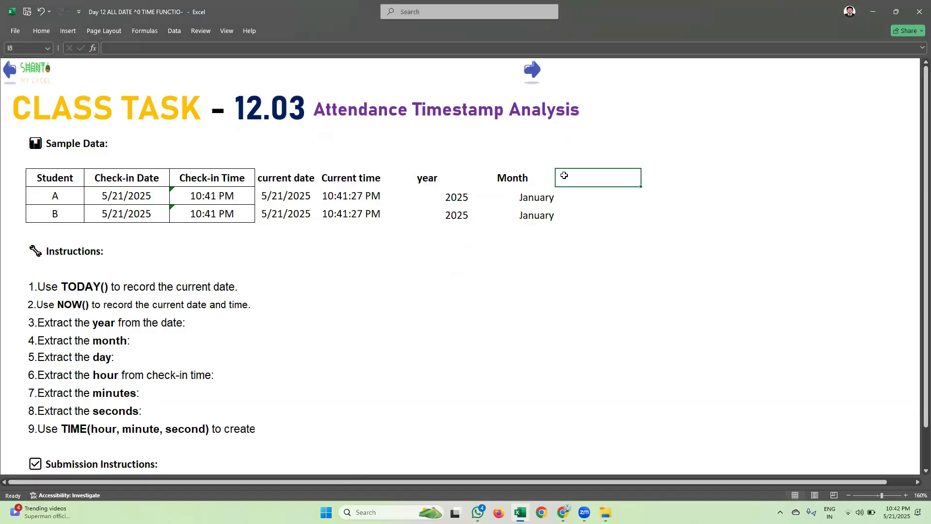
text(day)
key(BackSpace)
key(BackSpace)
key(BackSpace)
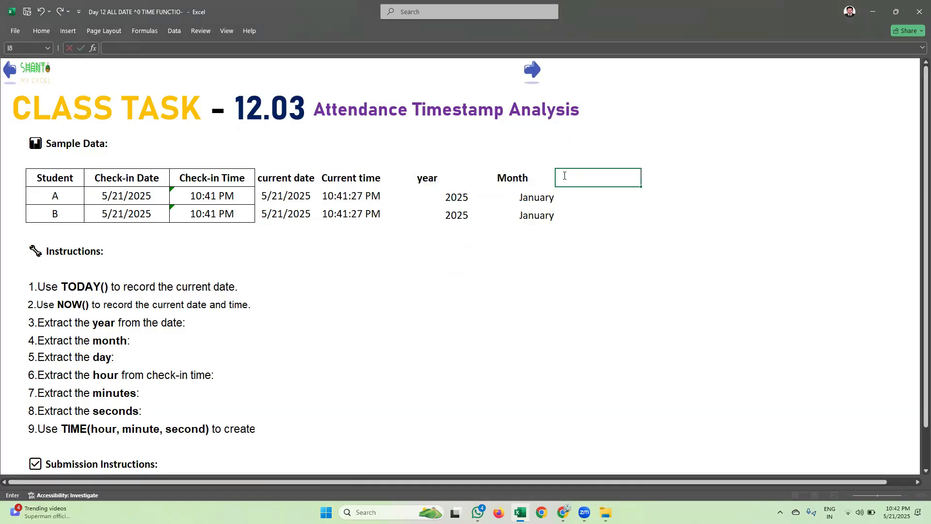
text(DAY)
key(Return)
Extract the day of student A's current date in I9 with =DAY(E9), and copy the formula down to I10.
text(=DAY()
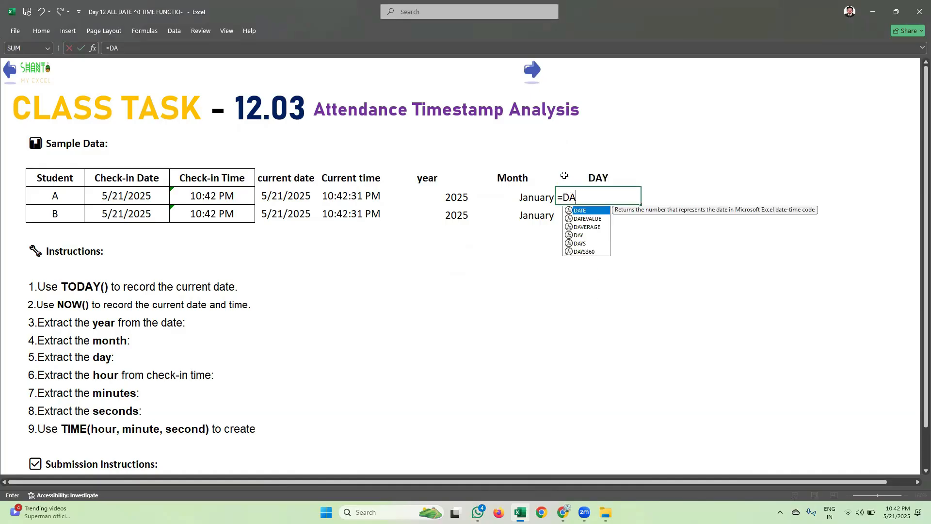
click(294, 196)
key(Return)
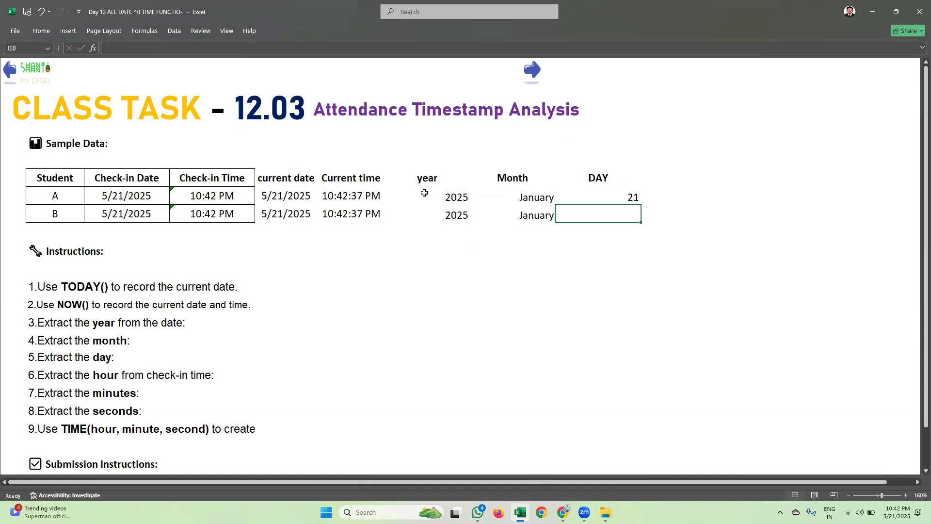
click(634, 200)
drag(642, 206, 641, 216)
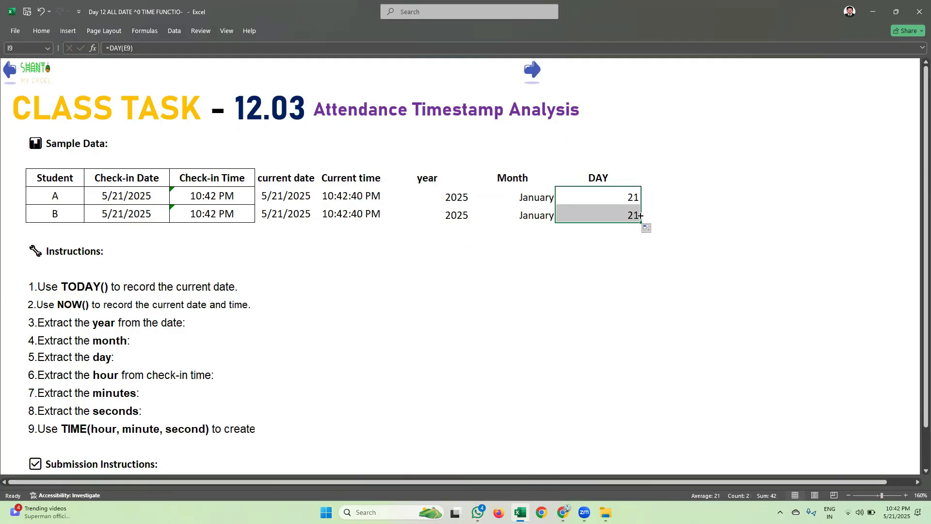
Choose the 14-Mar date type as the starting format for the DAY values in I9:I10.
click(39, 31)
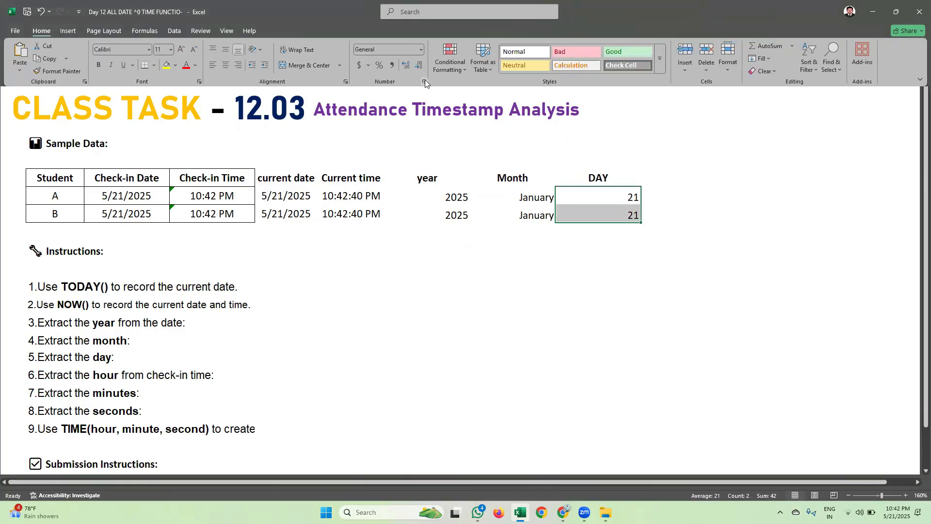
click(424, 81)
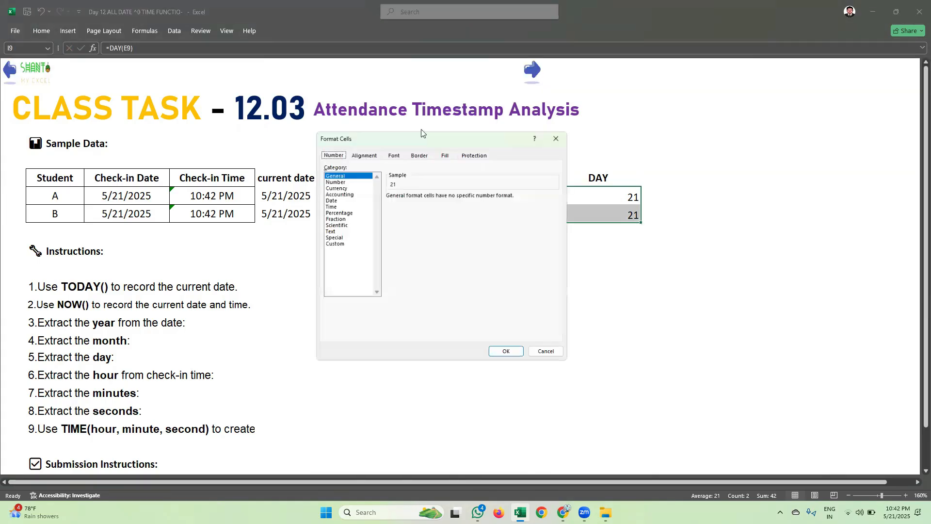
click(337, 200)
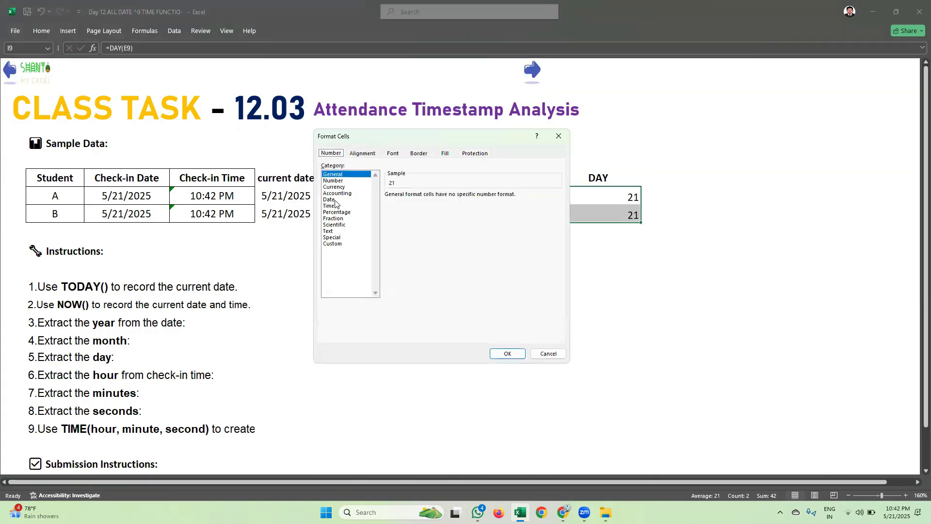
click(401, 228)
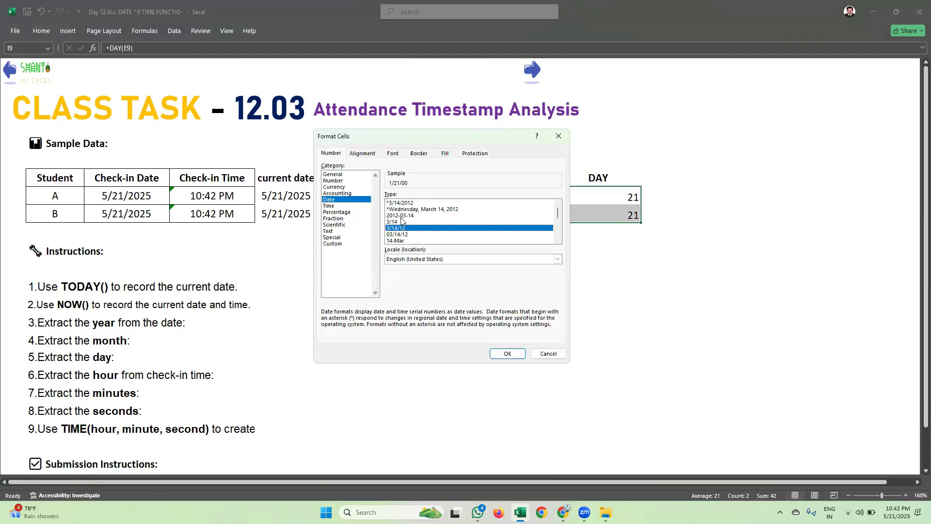
click(407, 241)
Turn the DAY values' format into a custom code that displays only the full weekday name, and apply it.
click(332, 244)
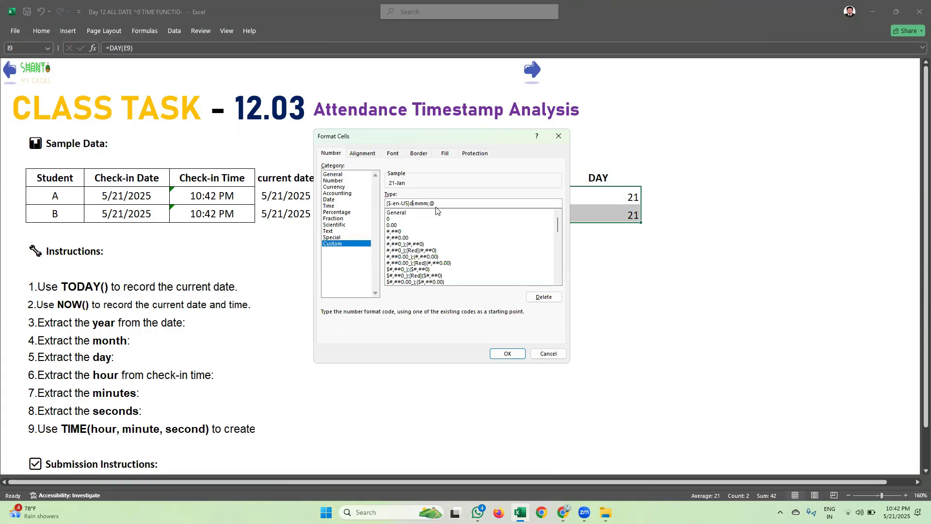
text(D)
key(BackSpace)
text(ddd)
key(BackSpace)
key(BackSpace)
key(BackSpace)
click(508, 353)
click(582, 267)
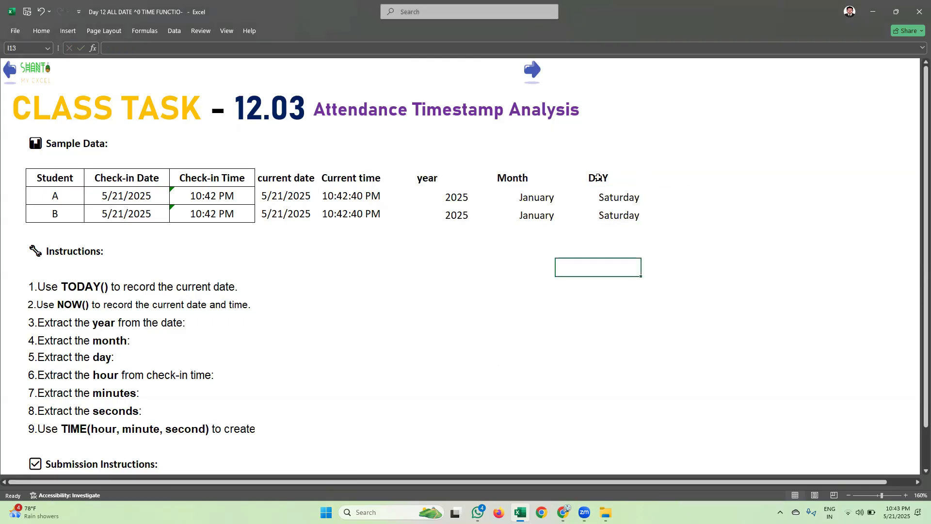
Open the Class Task 12.04 Meeting Scheduler Breakdown sheet and review its instructions.
click(658, 178)
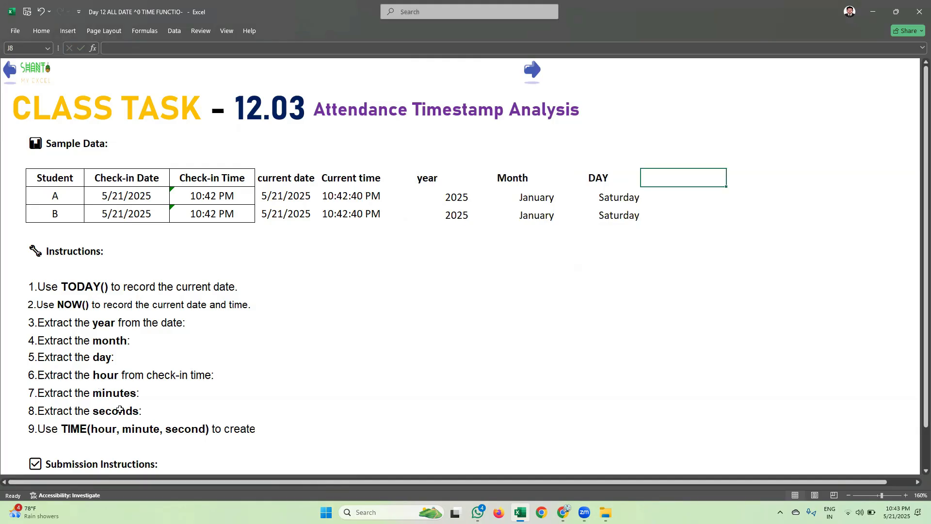
click(490, 299)
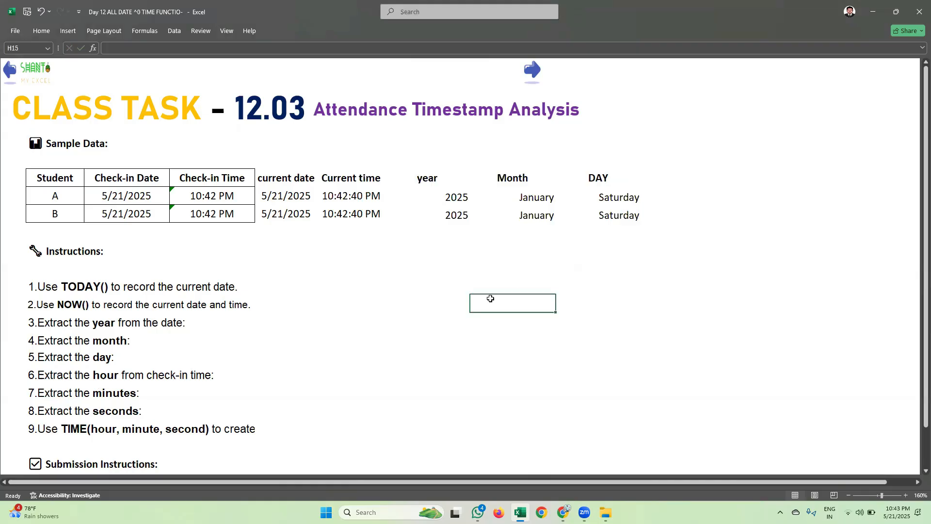
click(528, 67)
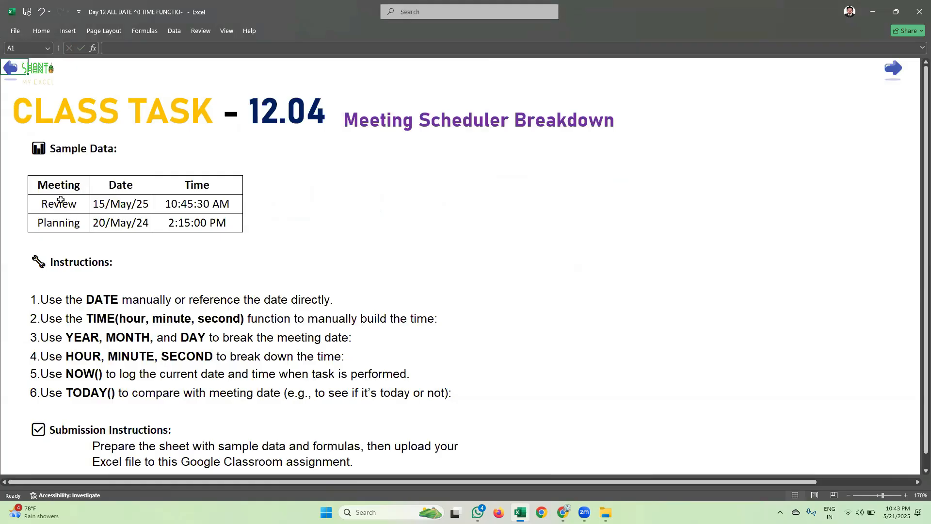
drag(76, 304, 513, 349)
click(542, 241)
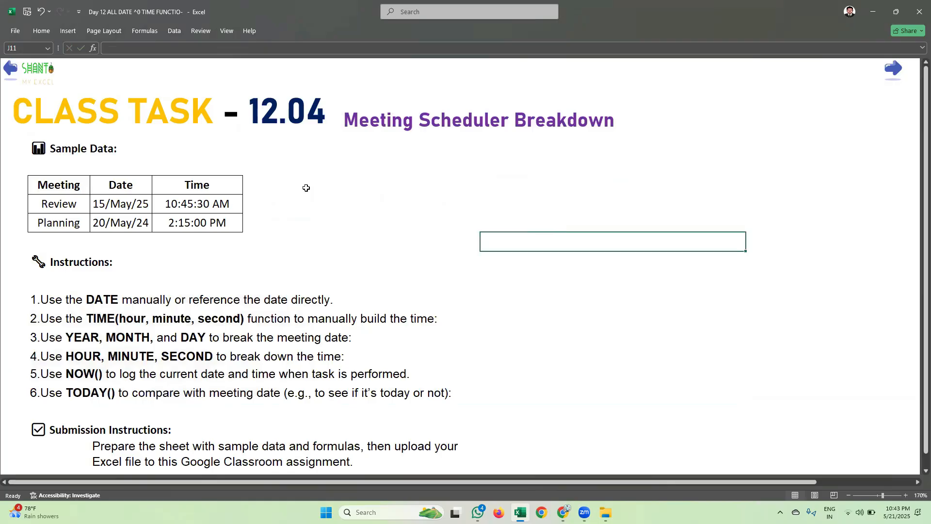
Look back through the earlier class task sheets, including 12.02, and forward past 12.04 to the closing Thank You sheet.
click(10, 70)
click(9, 71)
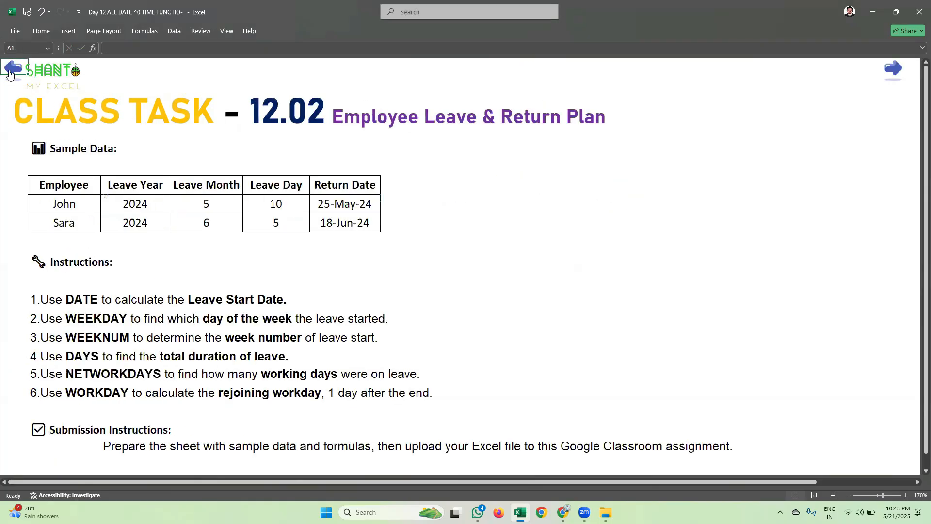
click(11, 72)
click(830, 115)
click(810, 68)
click(889, 72)
click(533, 71)
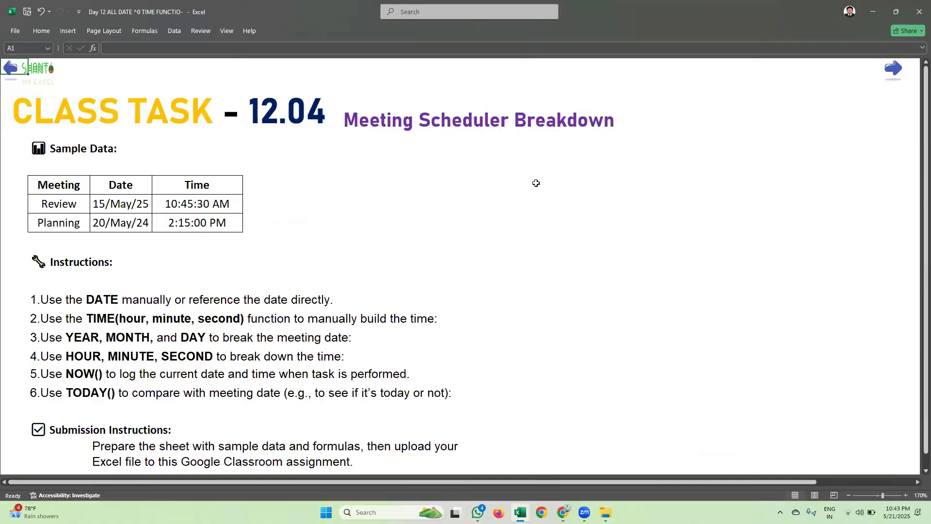
click(894, 67)
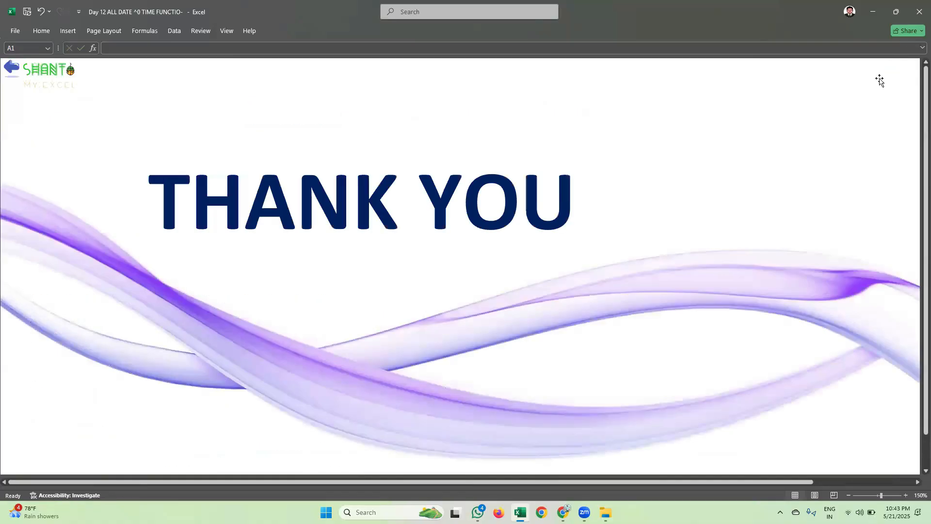